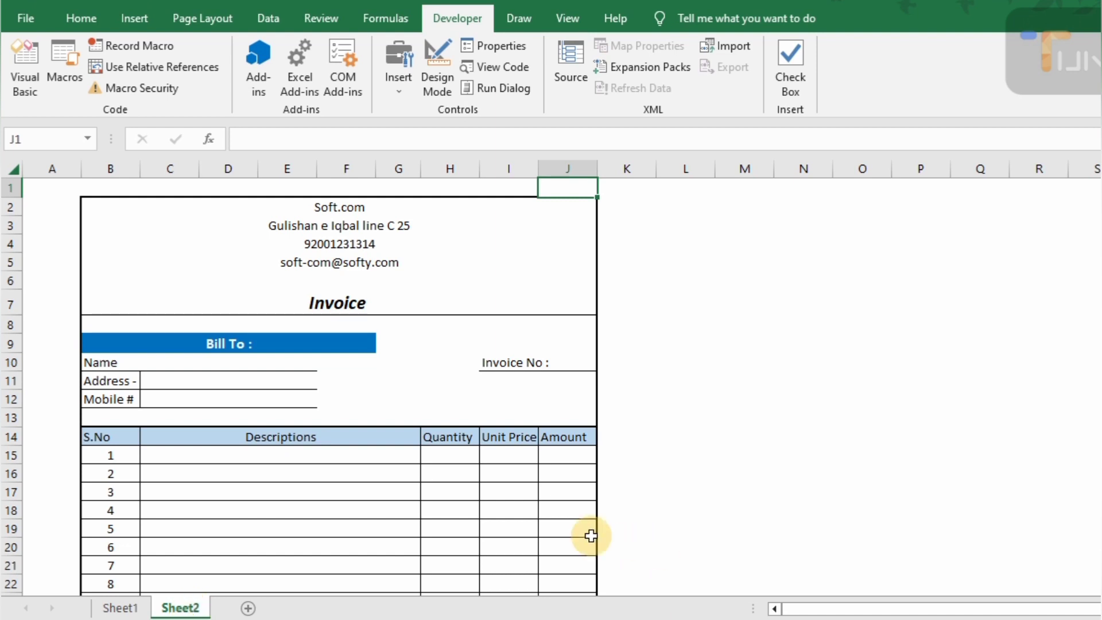
- Check the invoice layout in print preview, then return to the sheet
scroll(461, 322, down, 3)
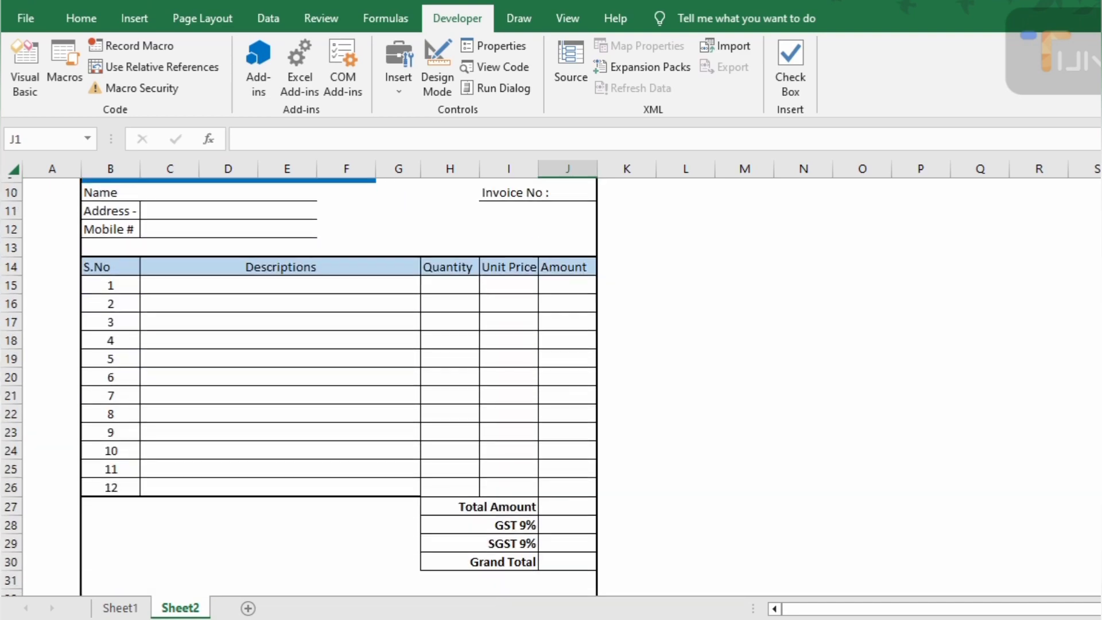
key(ctrl+p)
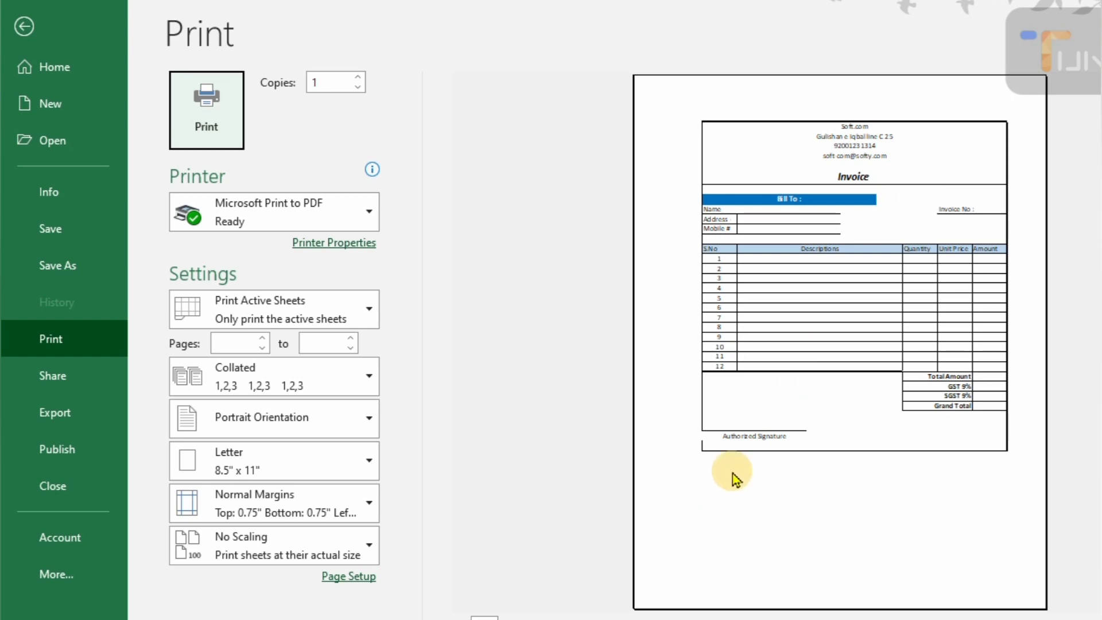
key(Escape)
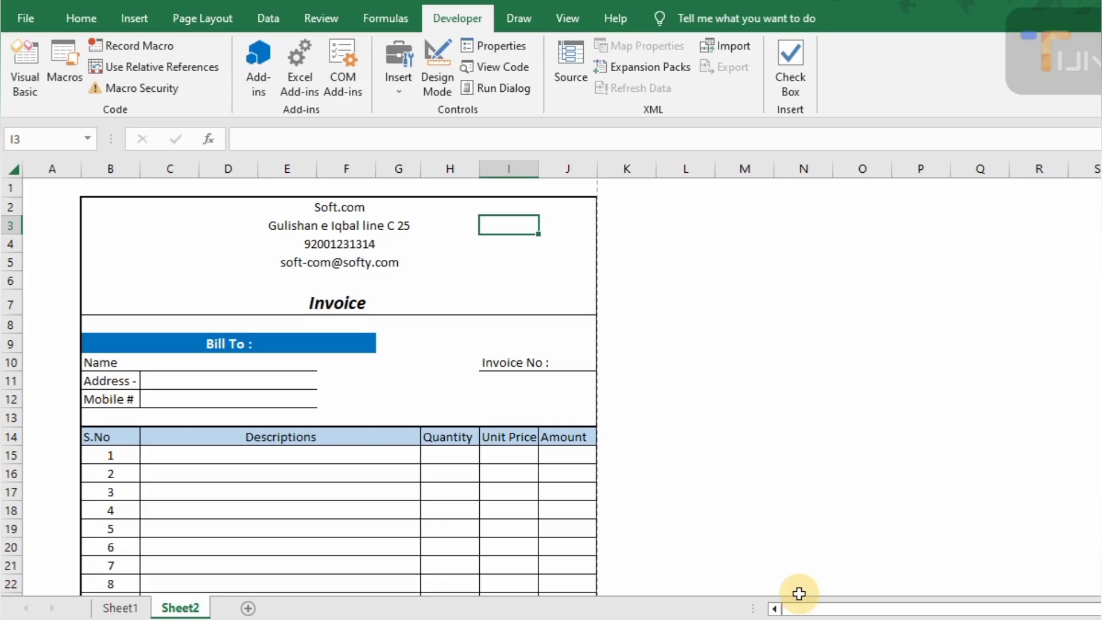
scroll(799, 600, down, 3)
scroll(339, 385, up, 3)
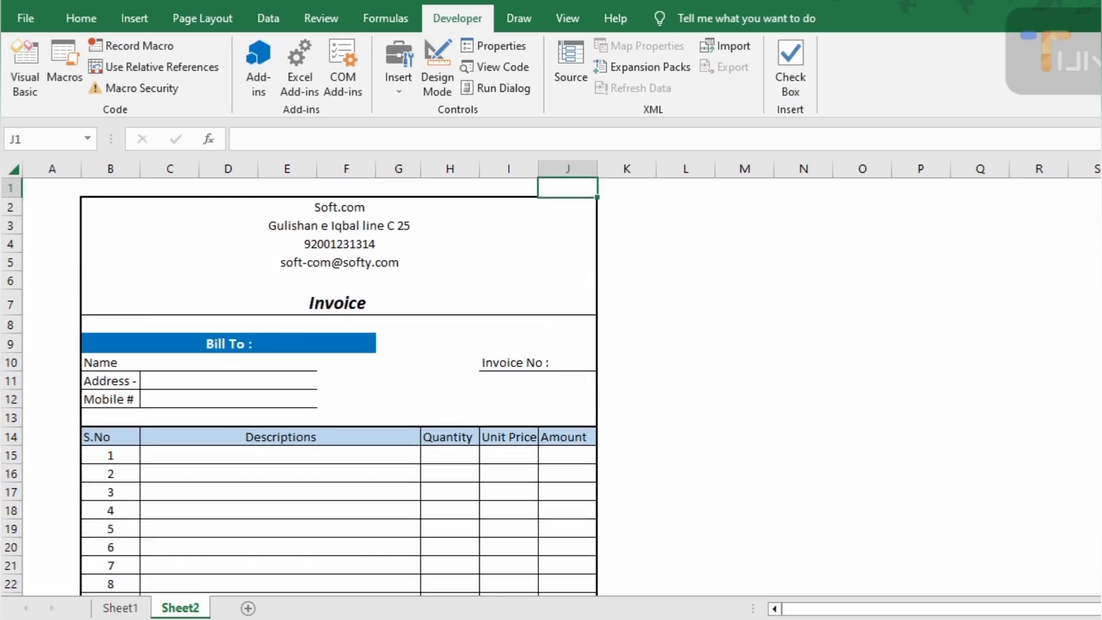
- Stop recording the invoice macro from the Developer tools
click(521, 225)
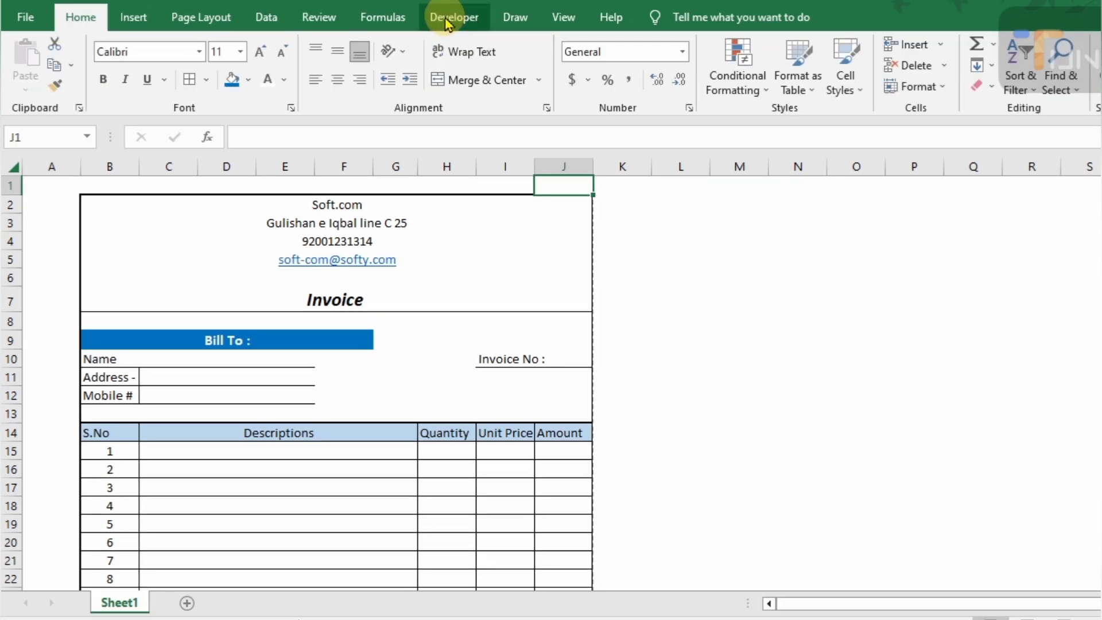
click(447, 23)
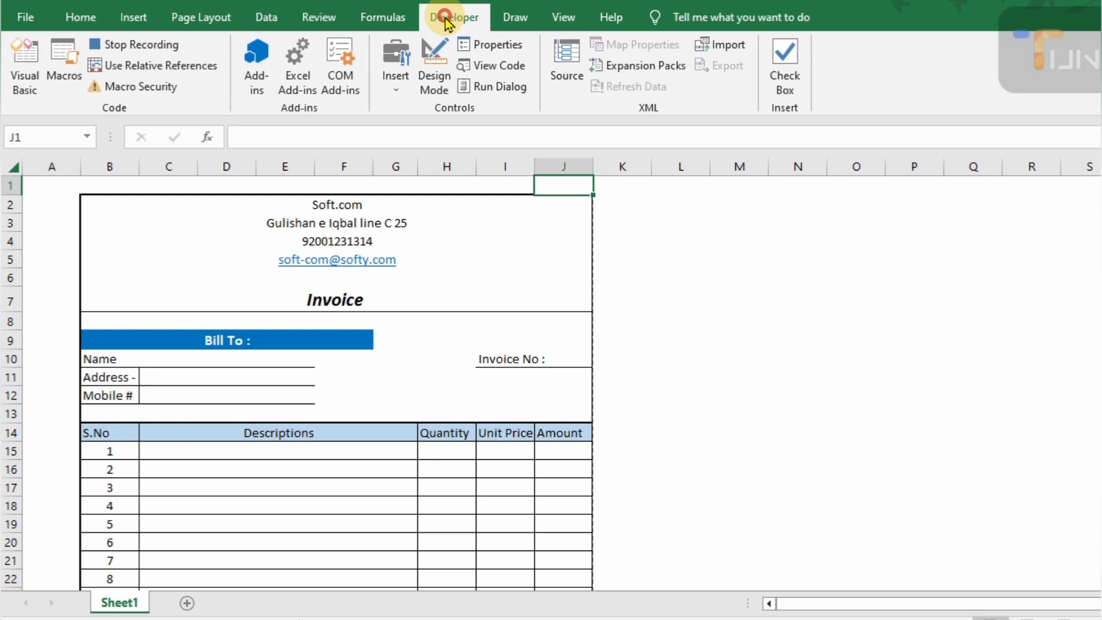
click(162, 50)
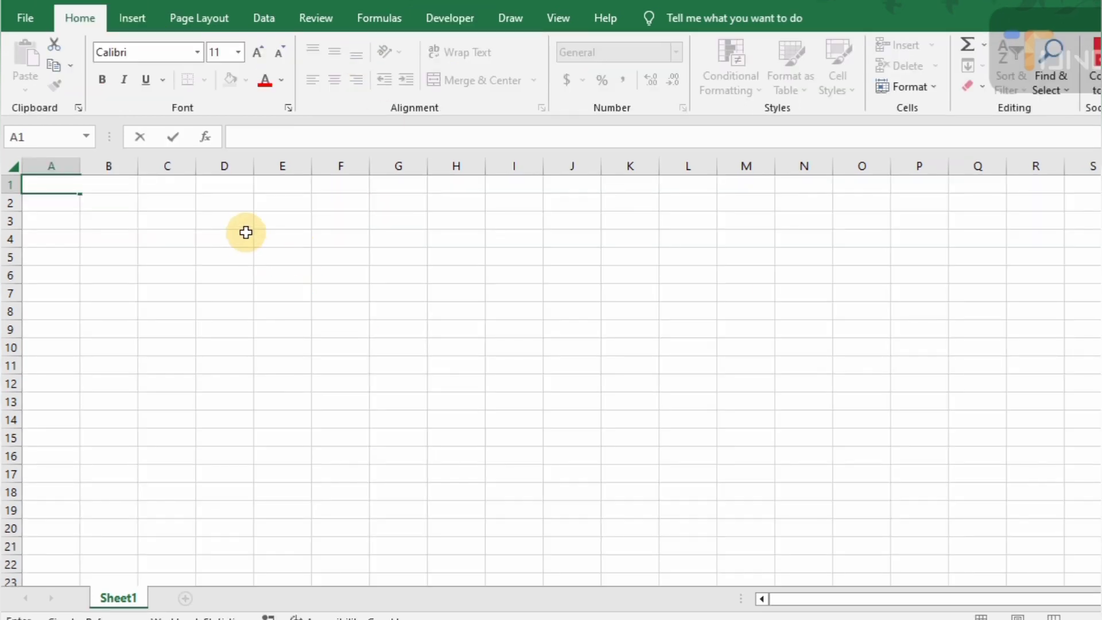
- Select A1 on the blank sheet and confirm Developer is ticked under Customize the Ribbon
click(246, 233)
click(72, 186)
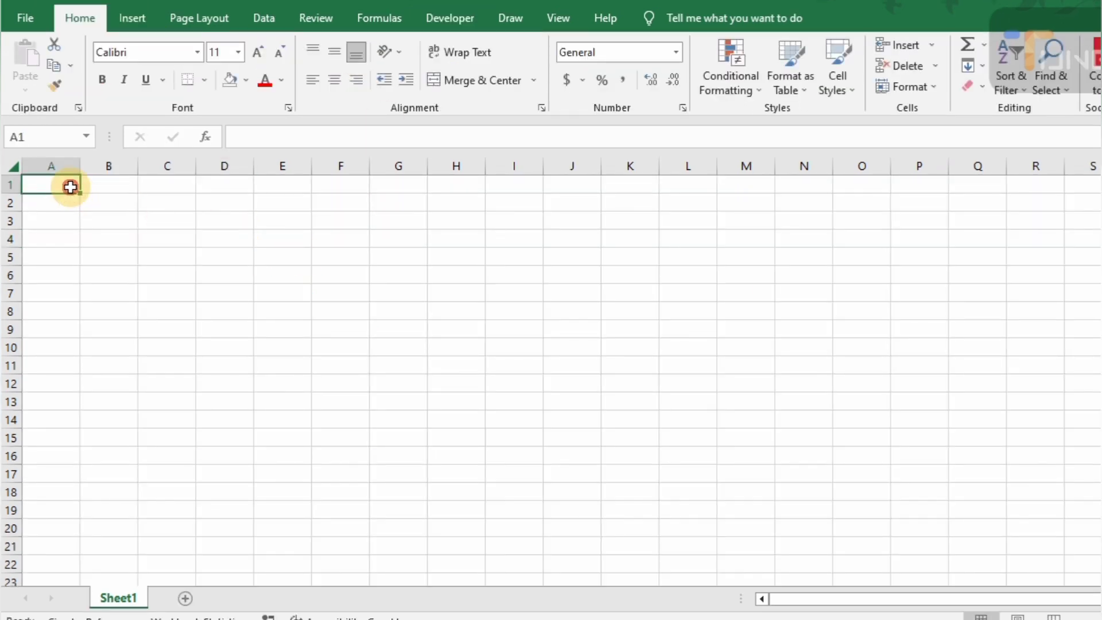
click(464, 23)
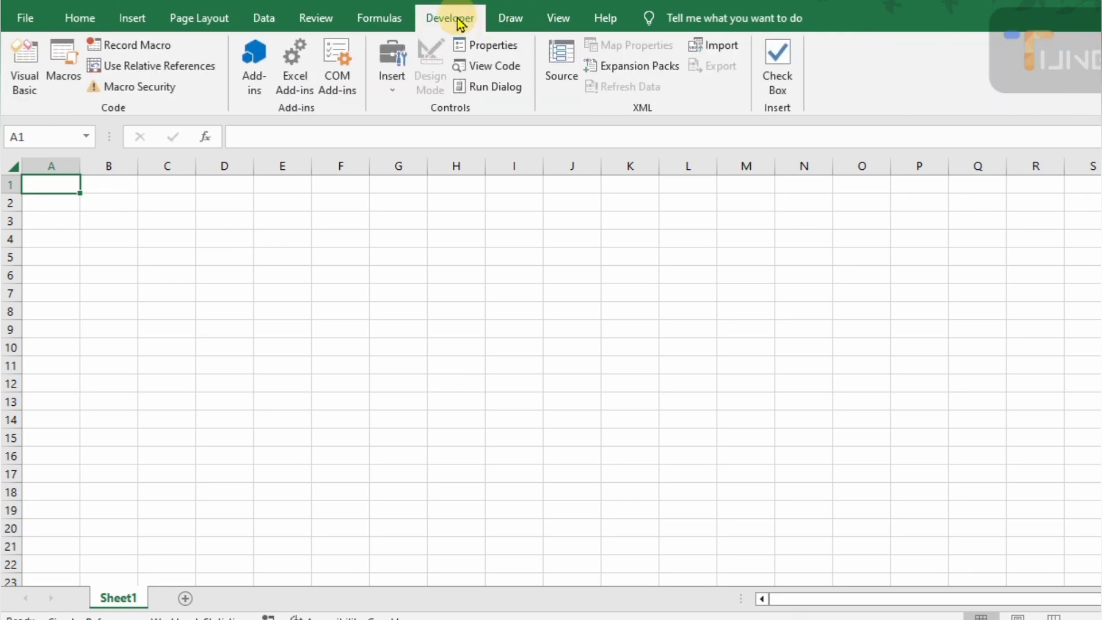
right_click(706, 98)
click(768, 128)
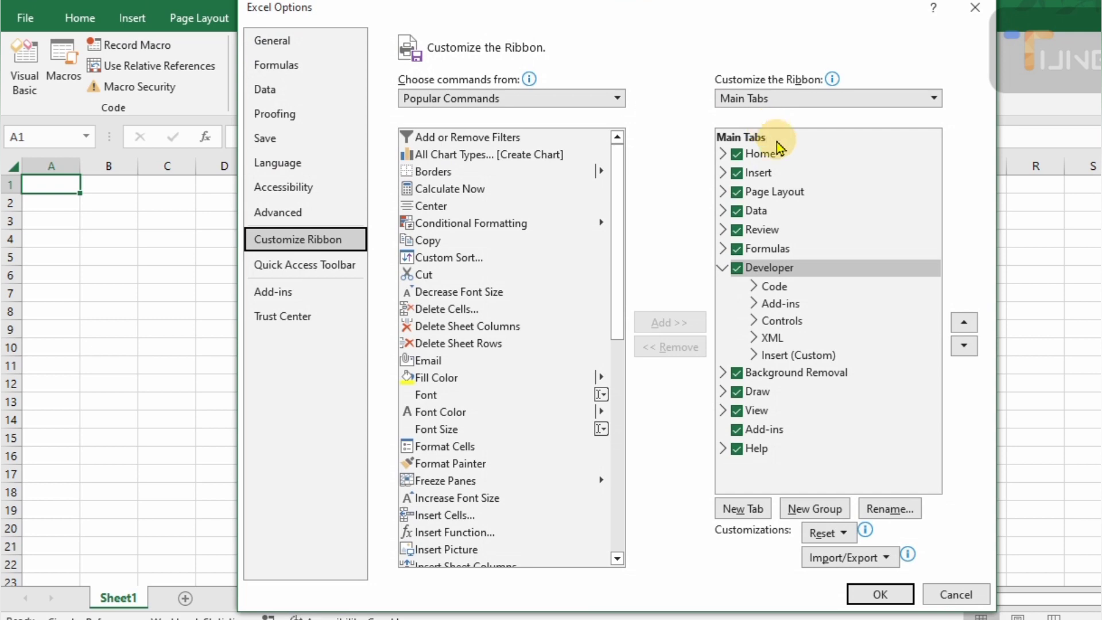
click(737, 269)
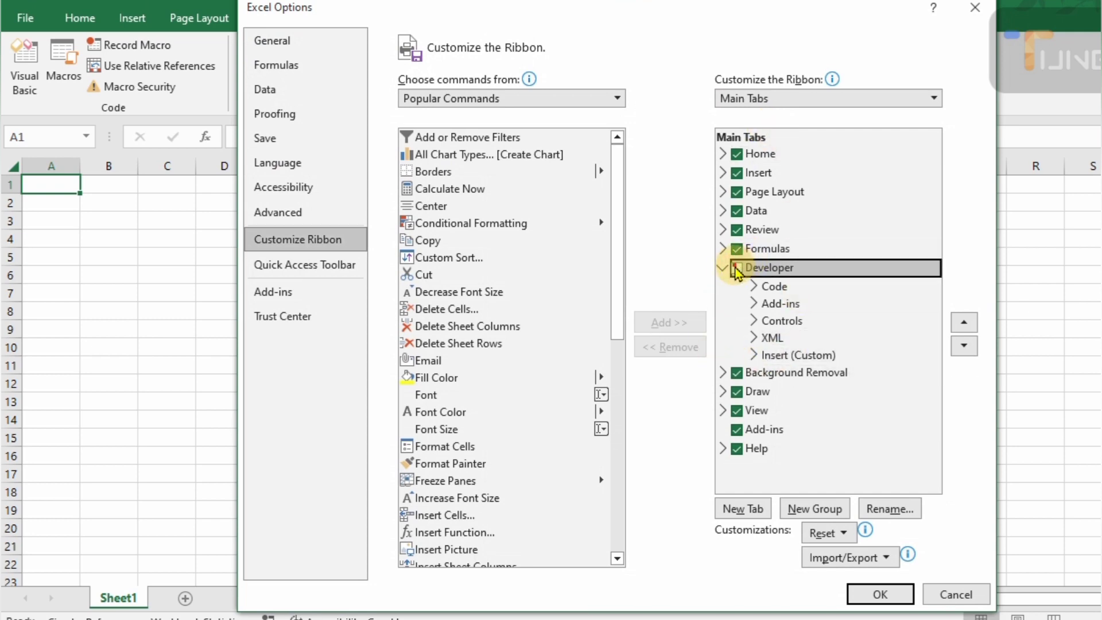
click(879, 595)
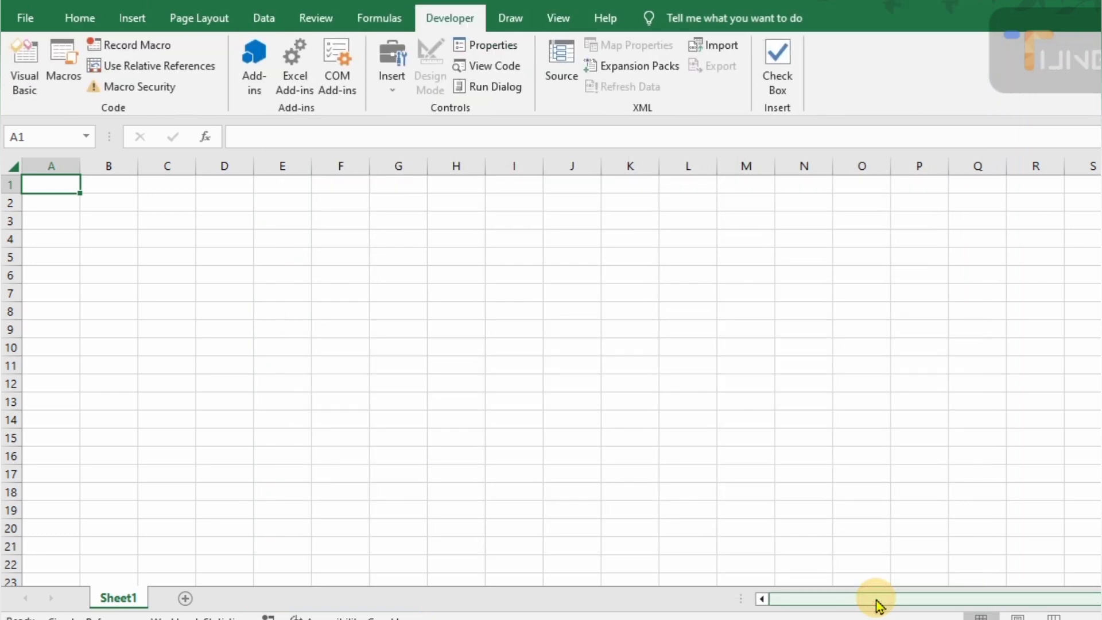
- Start recording Macro1 in This Workbook with the shortcut Ctrl+Shift+I
click(122, 49)
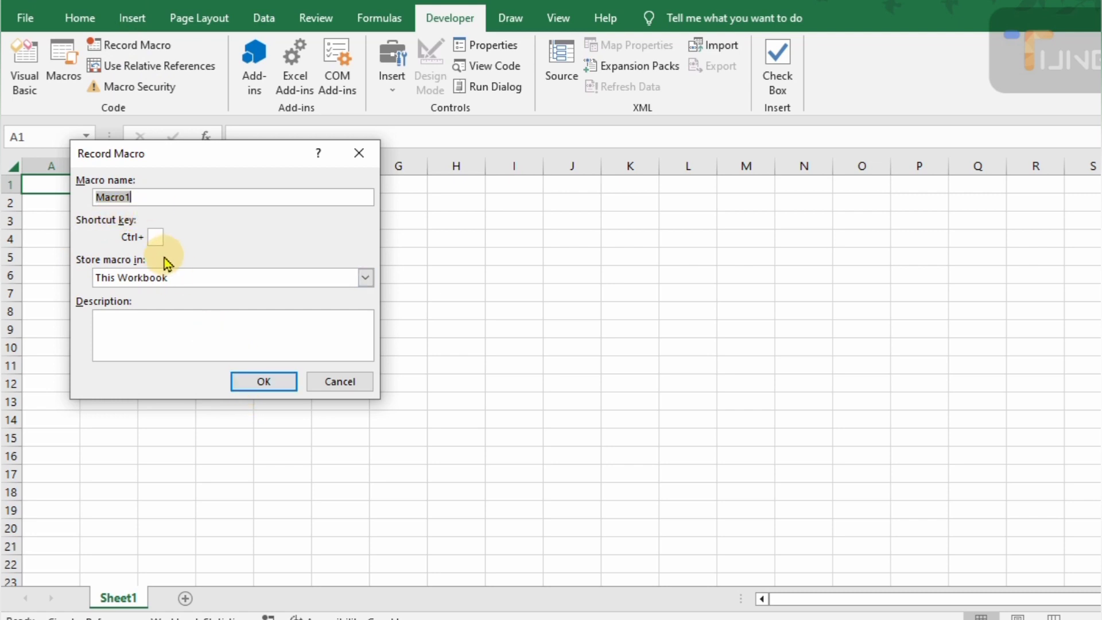
click(154, 237)
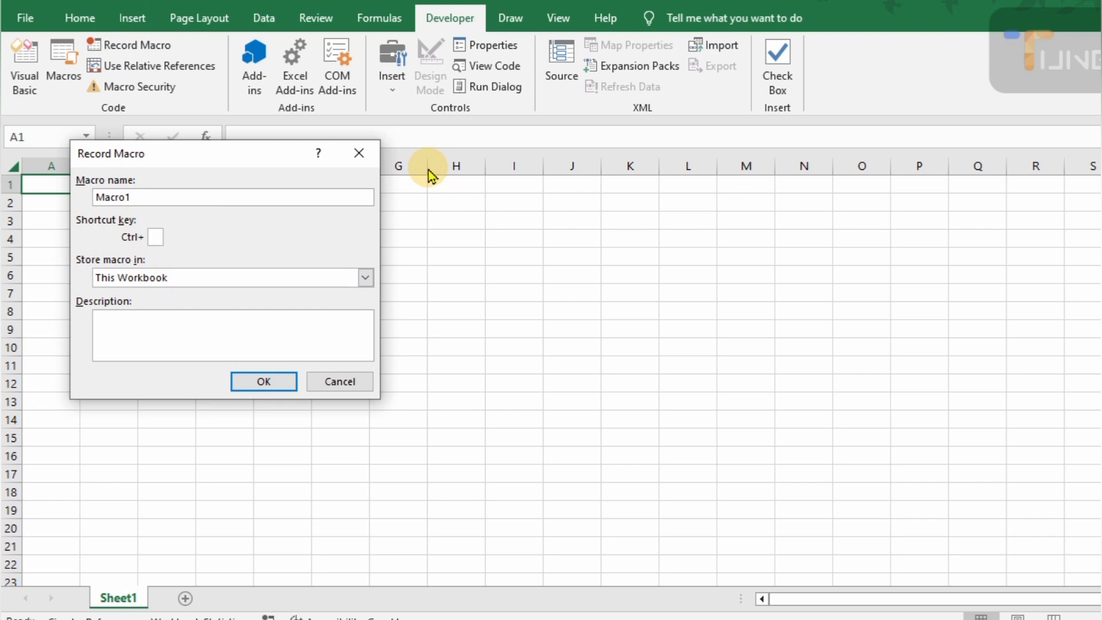
text(I)
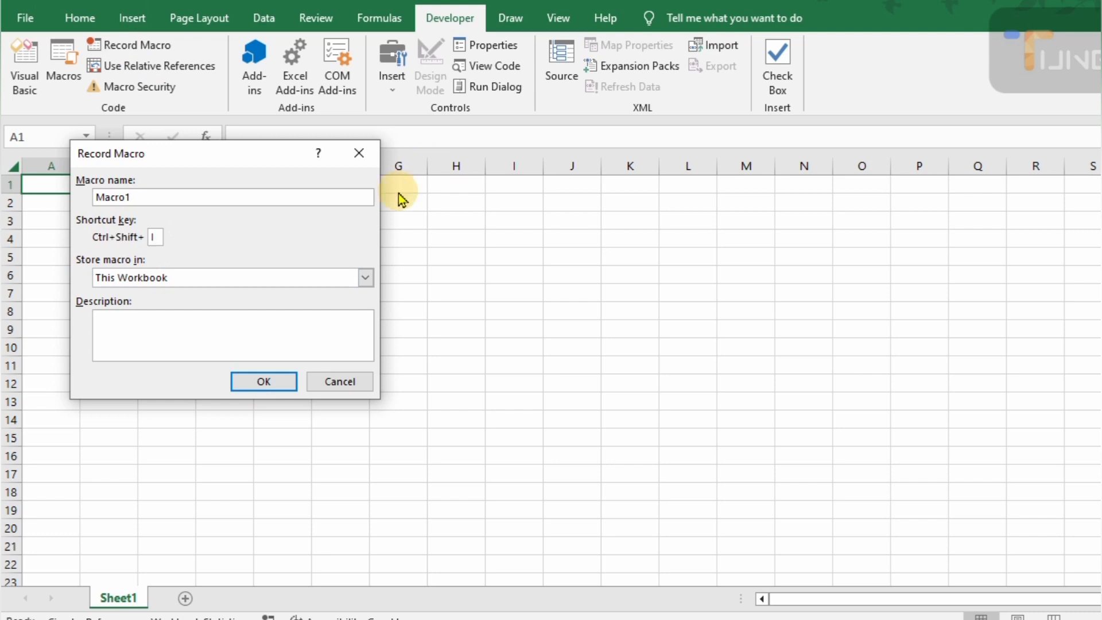
click(265, 382)
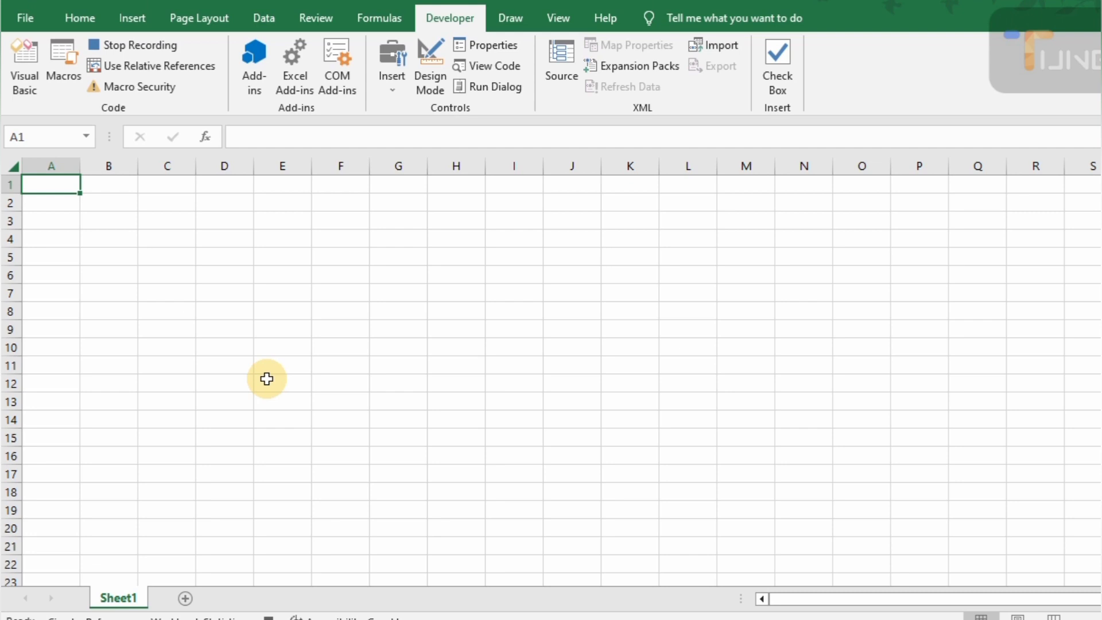
- Enter Soft.com in A1 and the company's street address in A2
text(Soft.com)
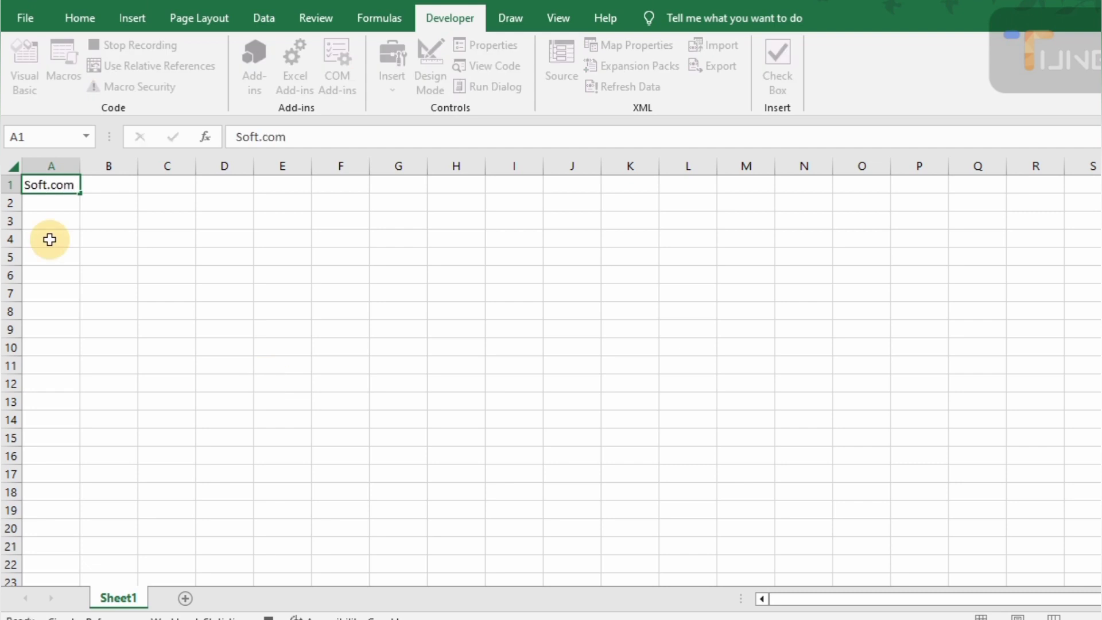
key(Return)
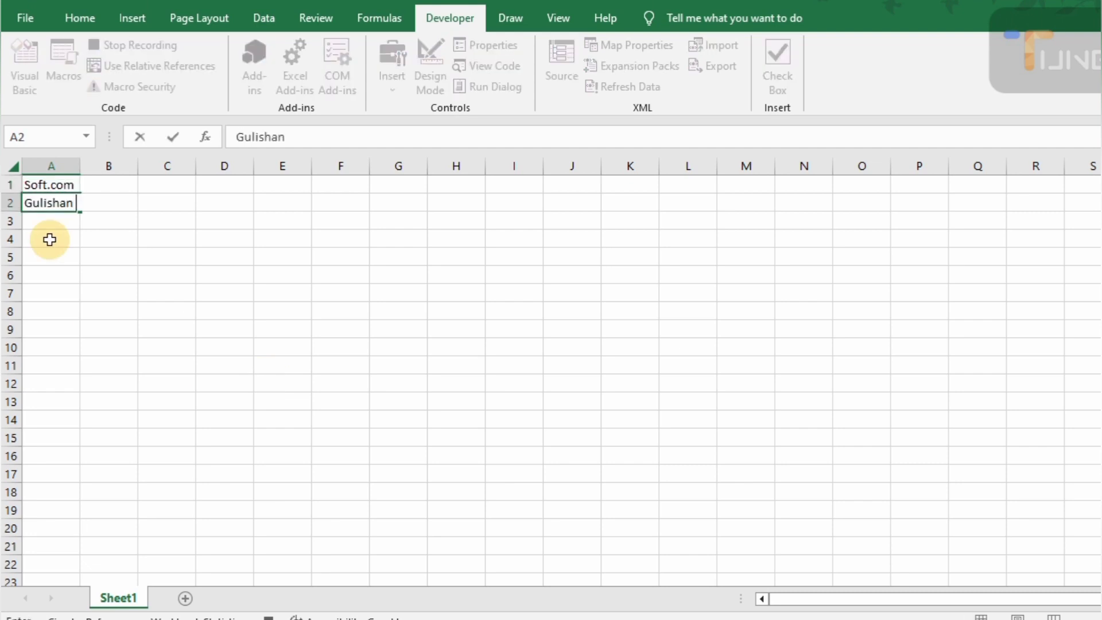
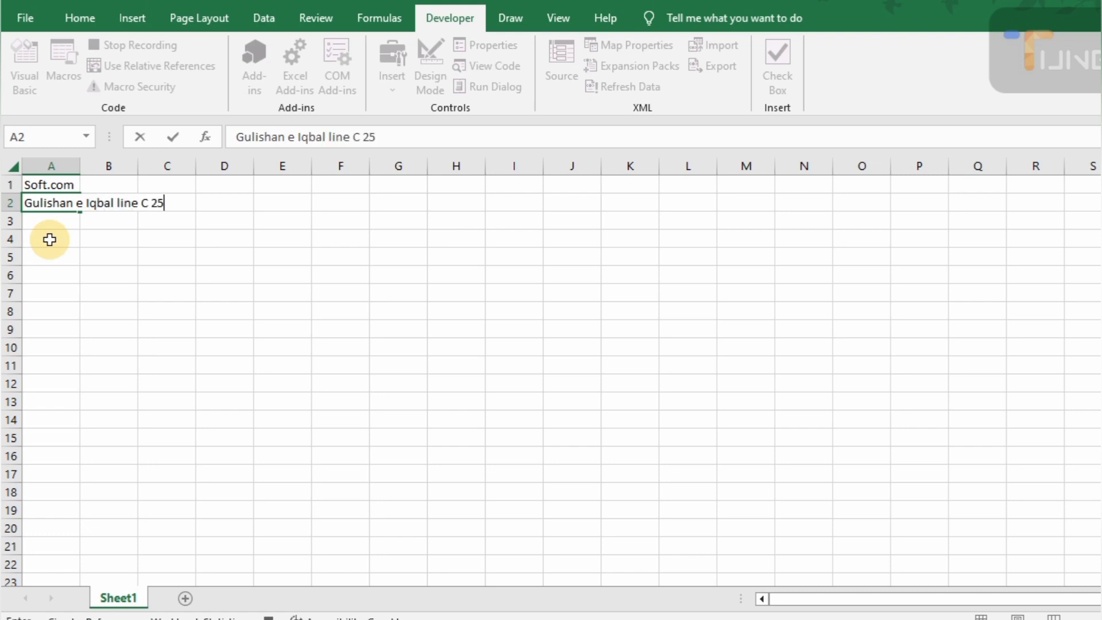
key(Return)
- Enter the company's phone number in A3 and e-mail address in A4, then select A6:I6
text(+)
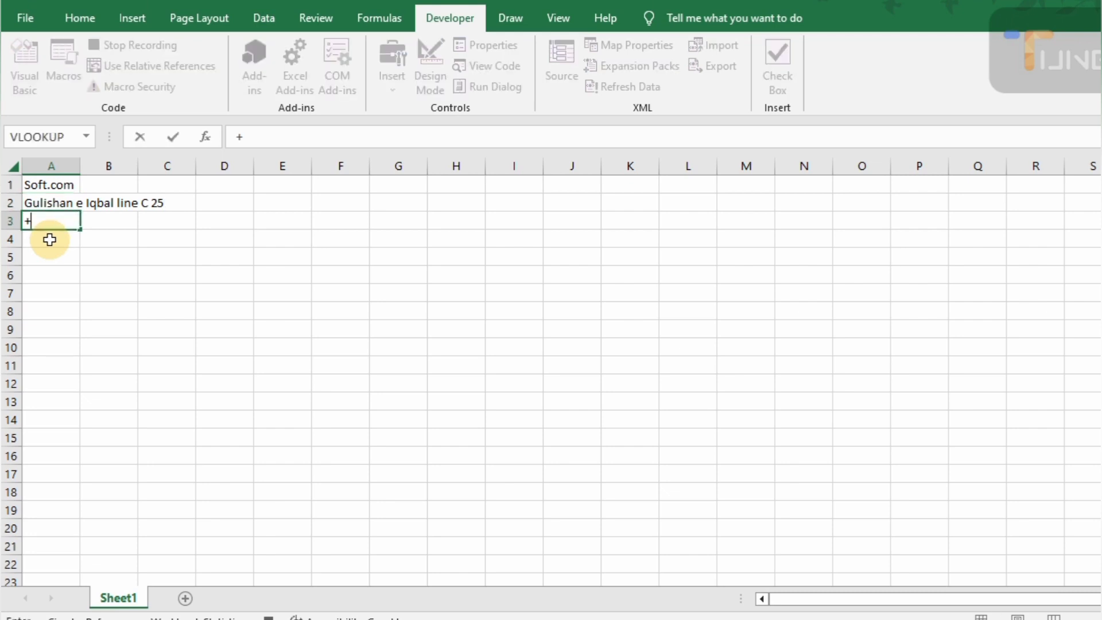
text(920000000000)
key(Return)
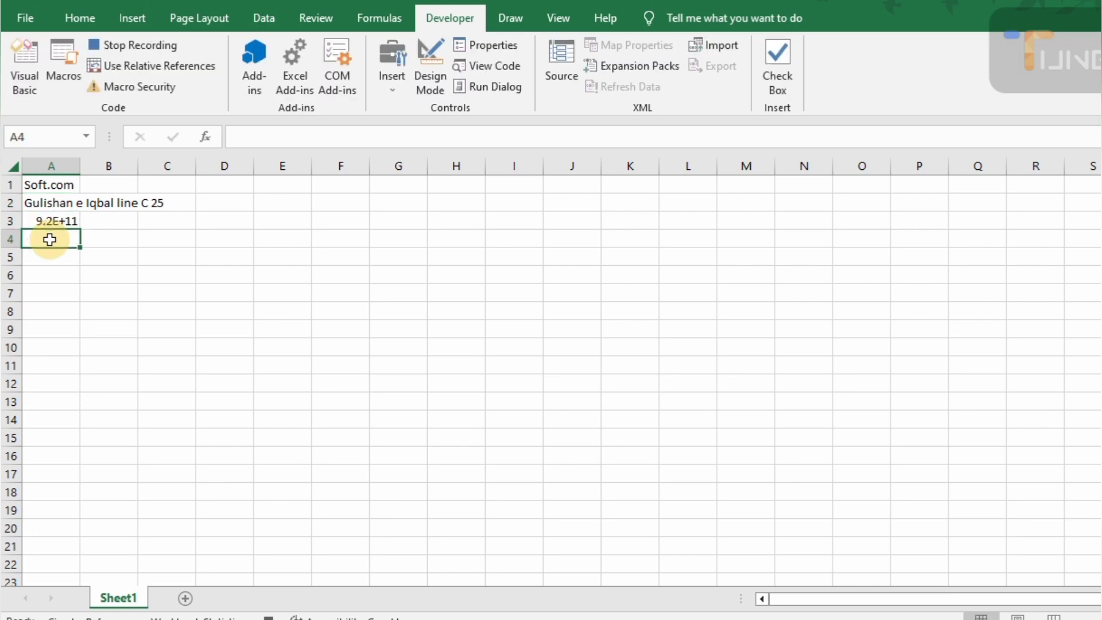
key(Up)
click(49, 239)
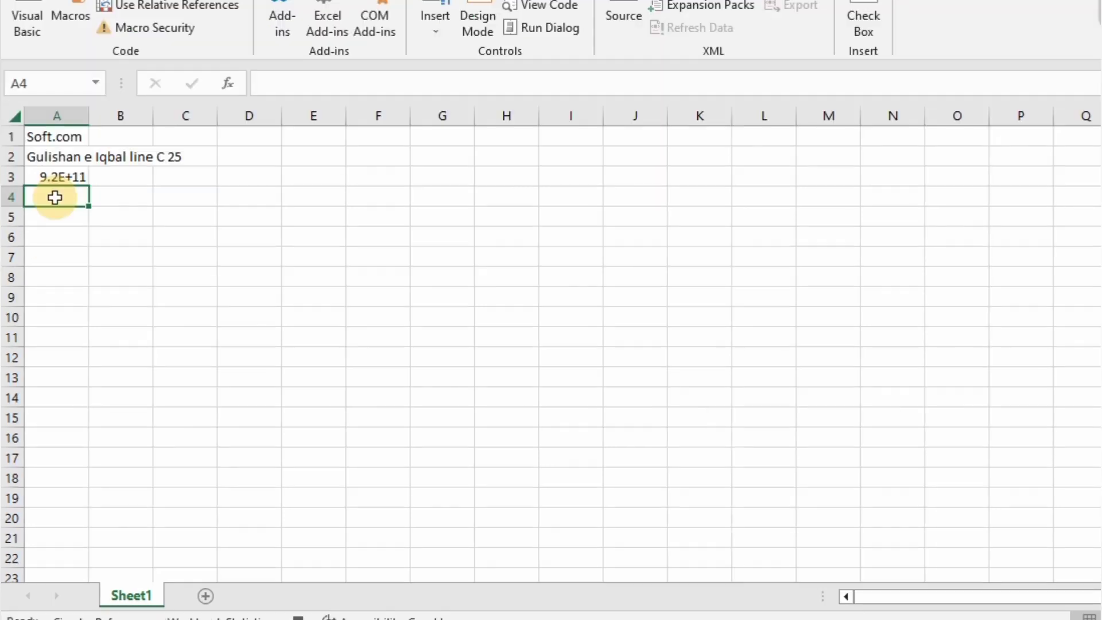
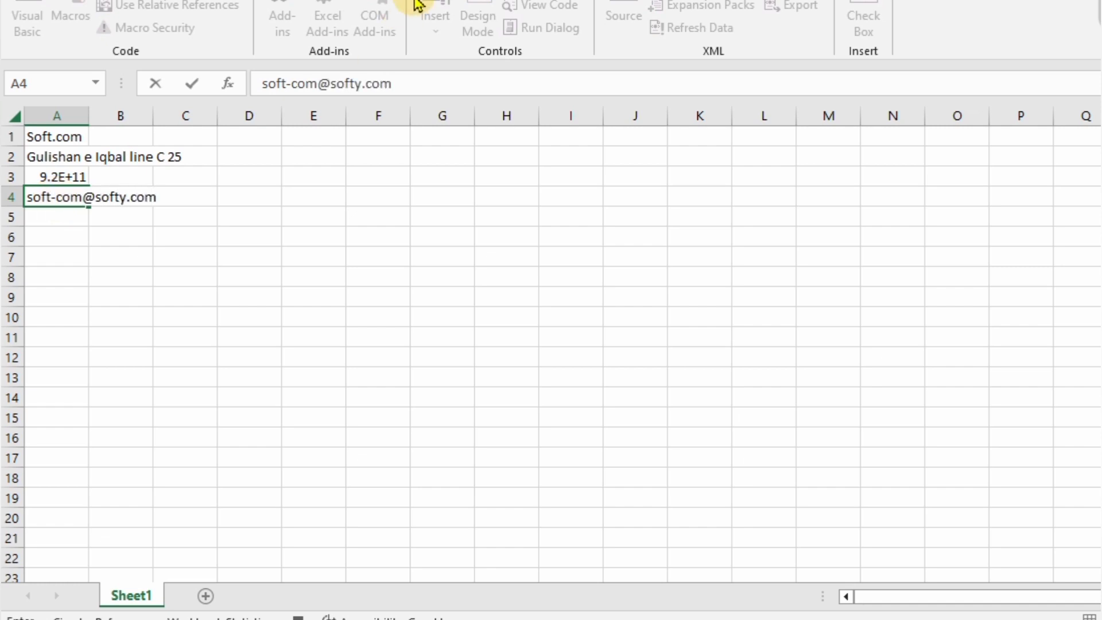
key(Return)
drag(59, 235, 571, 237)
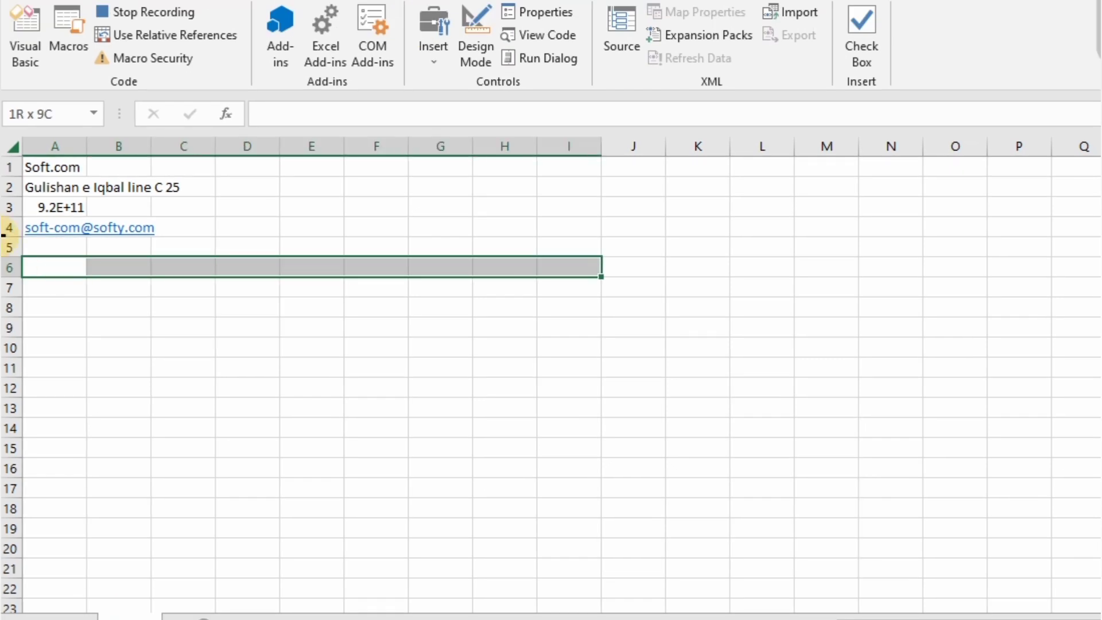
- Merge A6:I6 into a centred, larger, bold italic 'Invoice' title
click(101, 1)
click(527, 53)
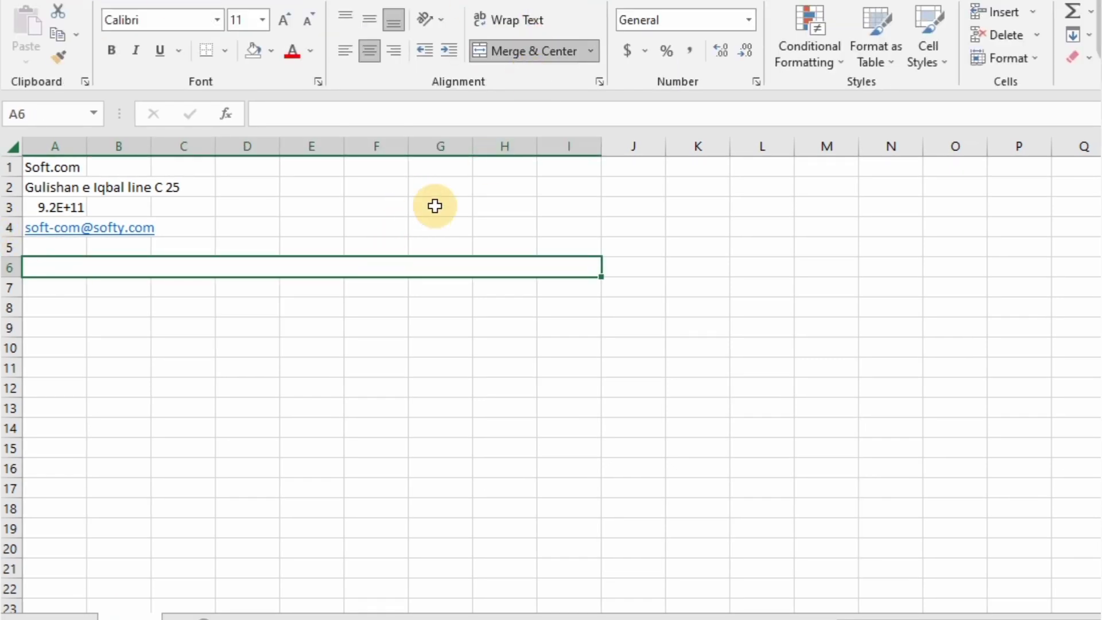
text(Invoice)
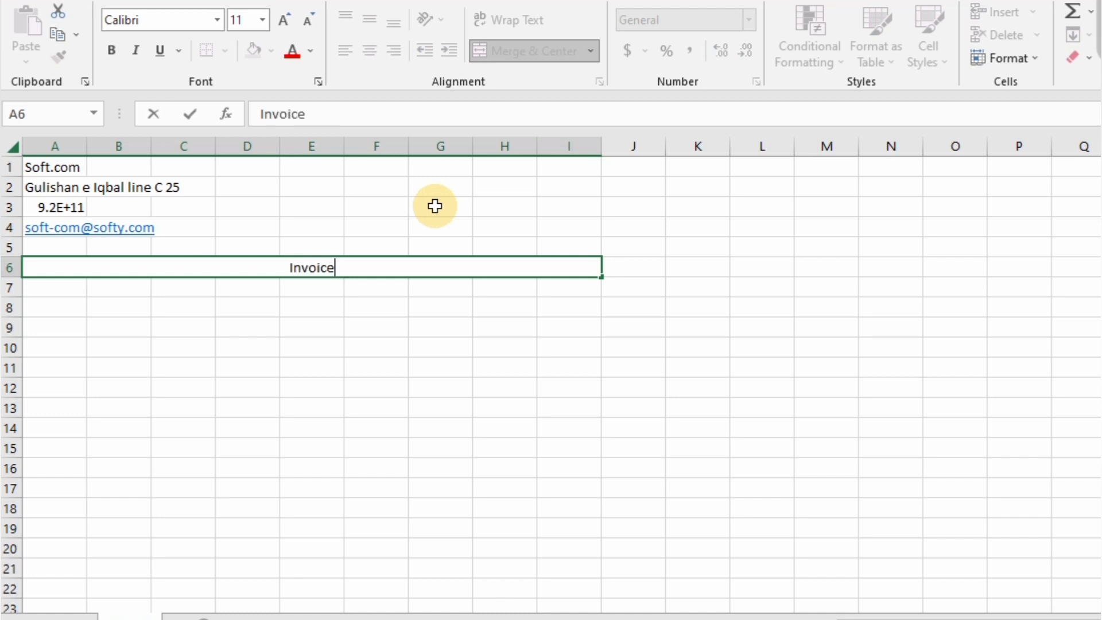
key(ctrl+Return)
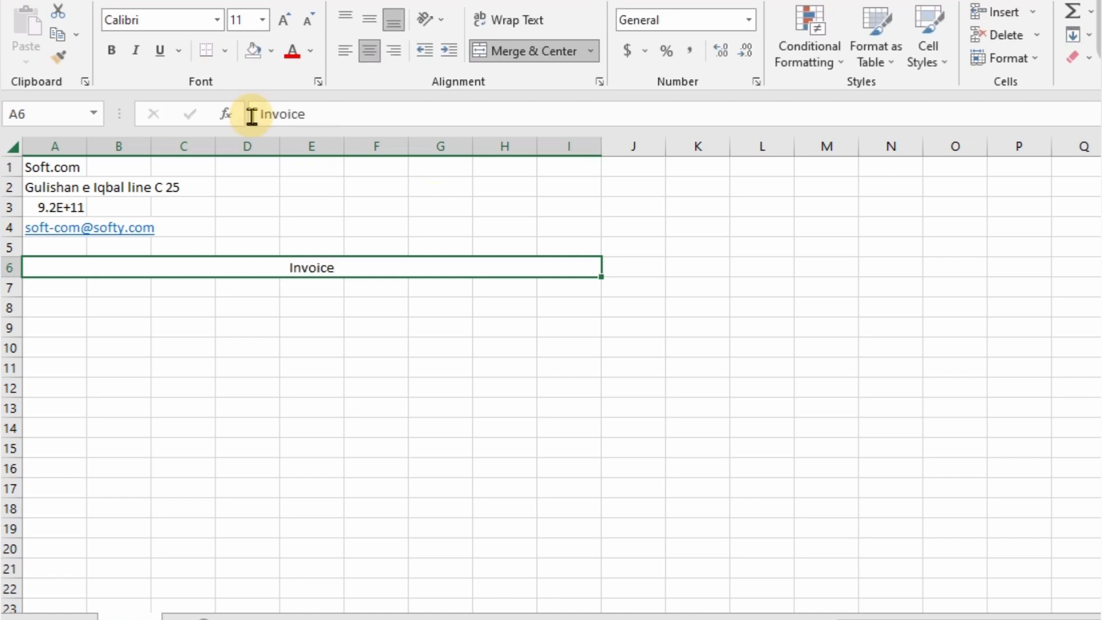
click(283, 26)
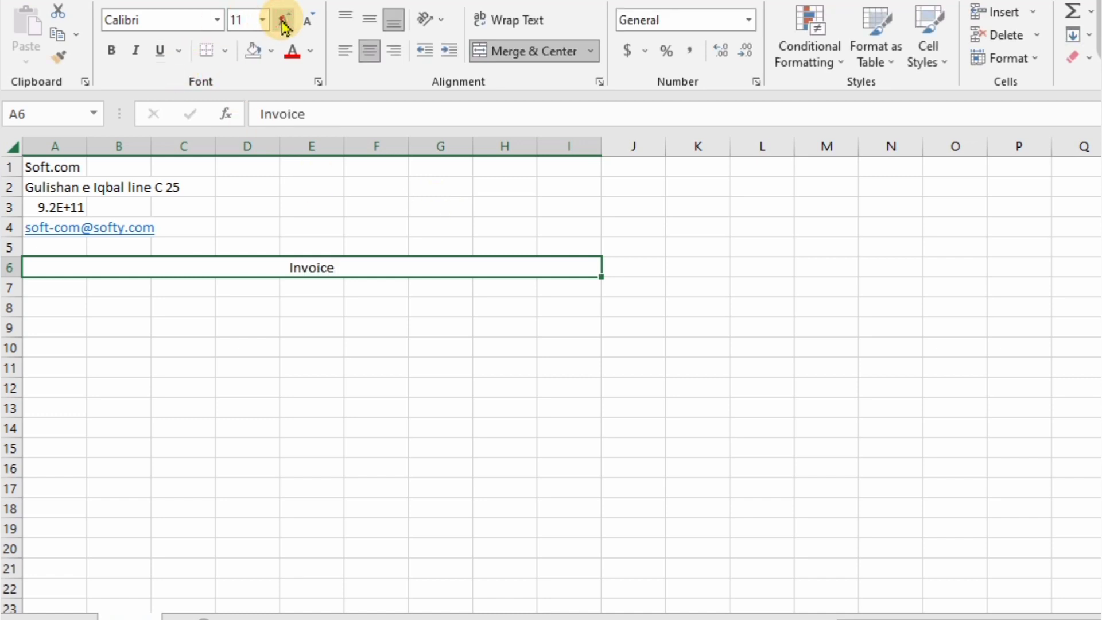
click(108, 51)
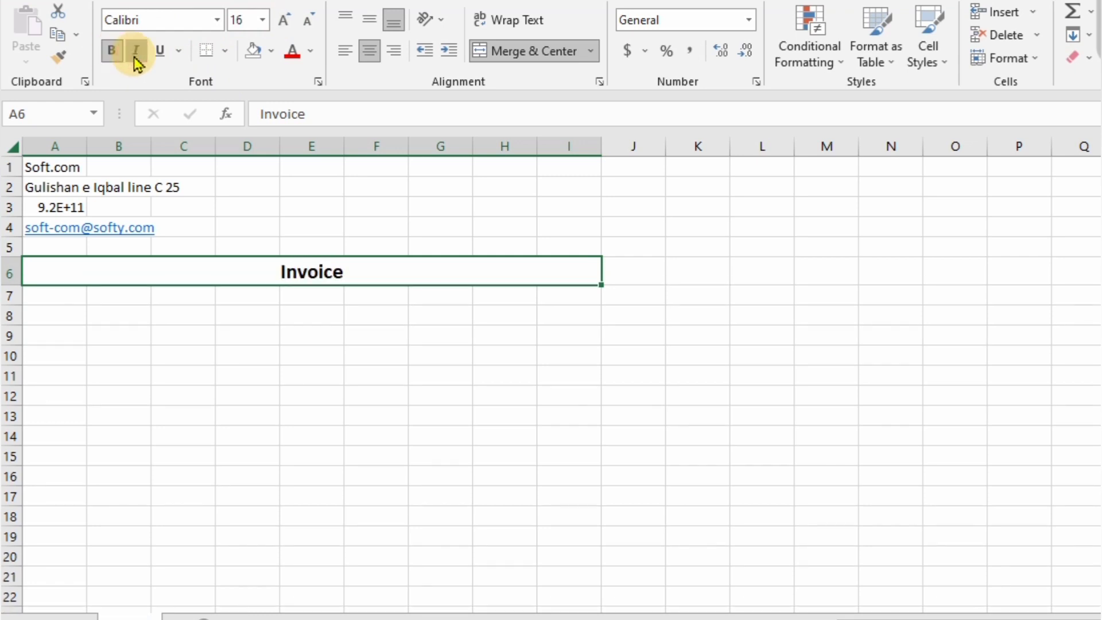
click(135, 50)
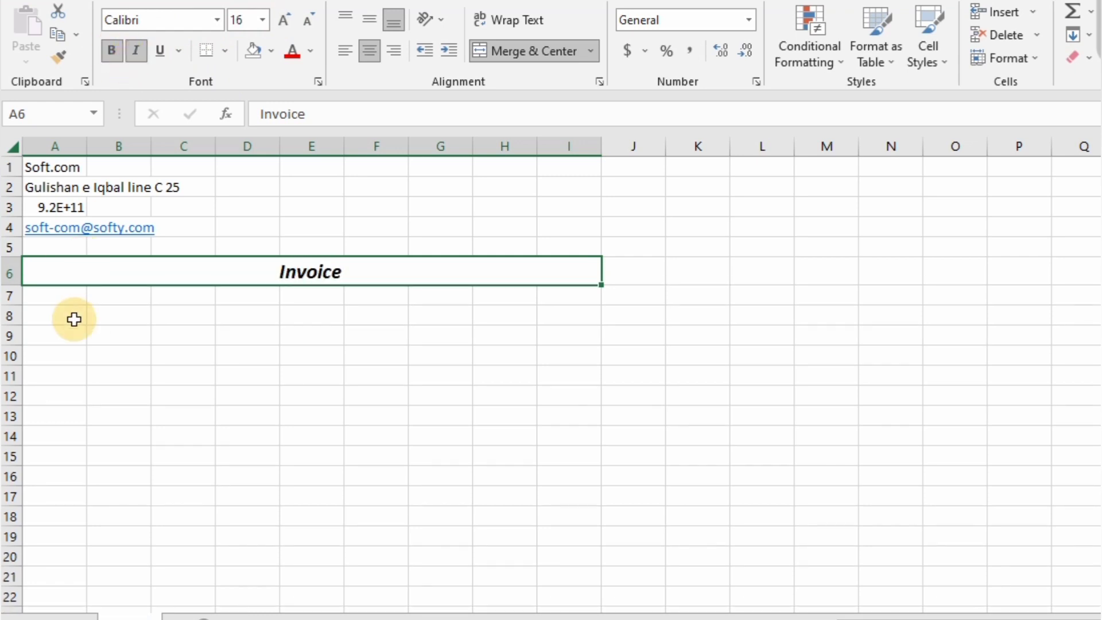
- Merge and centre A8:E8 as a larger 'Bill To :' heading
click(54, 316)
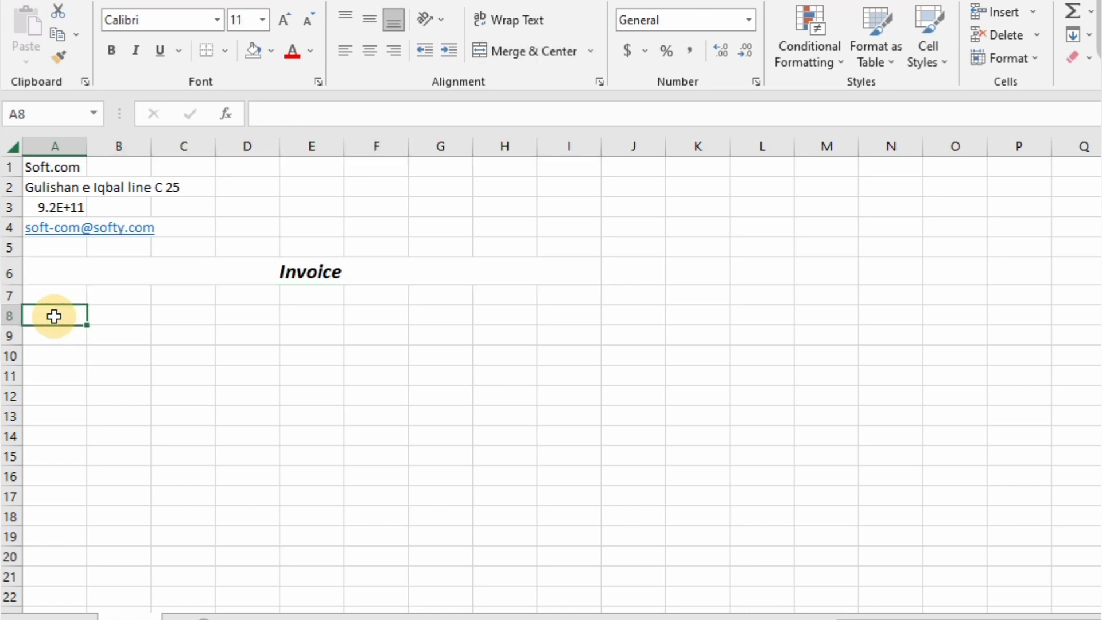
key(shift+Right)
key(shift+Right)
key(shift+Right)
key(shift+Right)
key(shift+Right)
key(shift+Left)
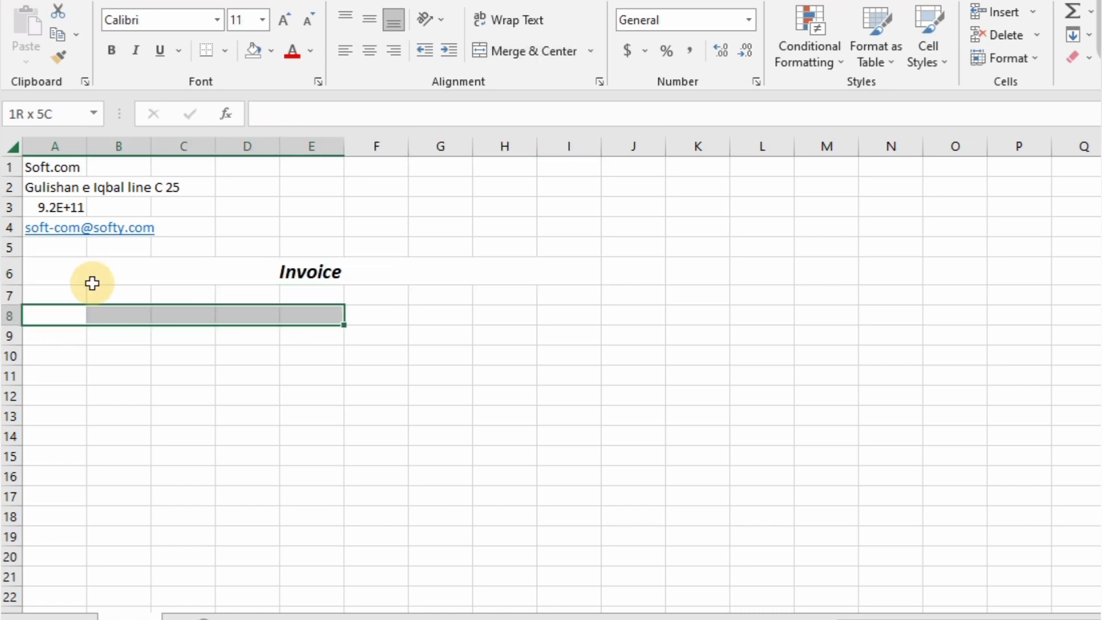
click(484, 57)
text(Bill )
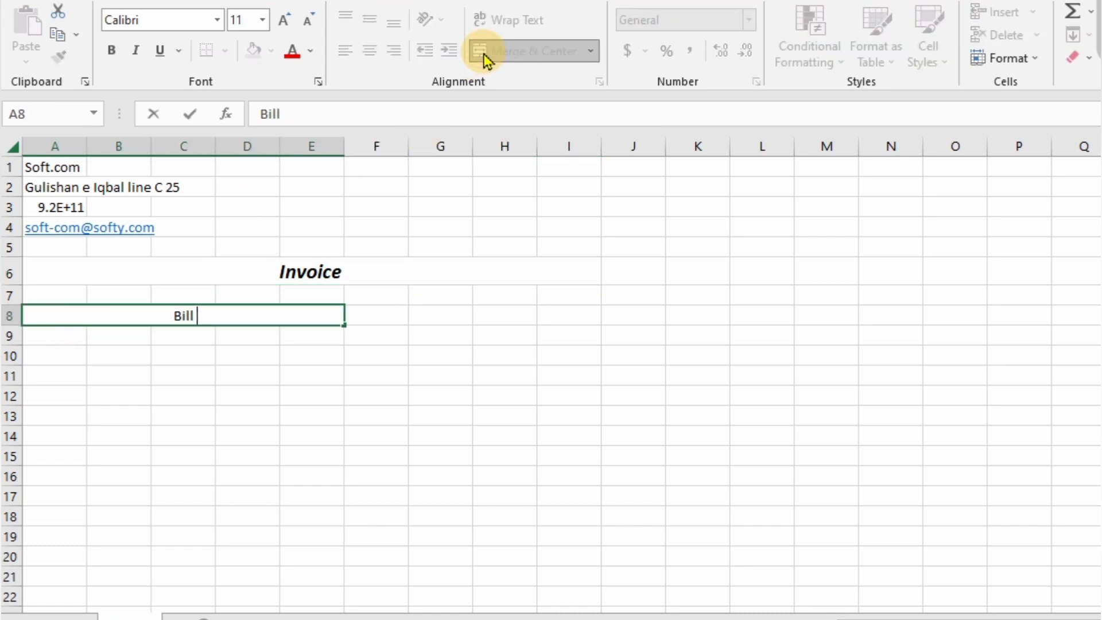
text(To :)
key(ctrl+Return)
click(284, 20)
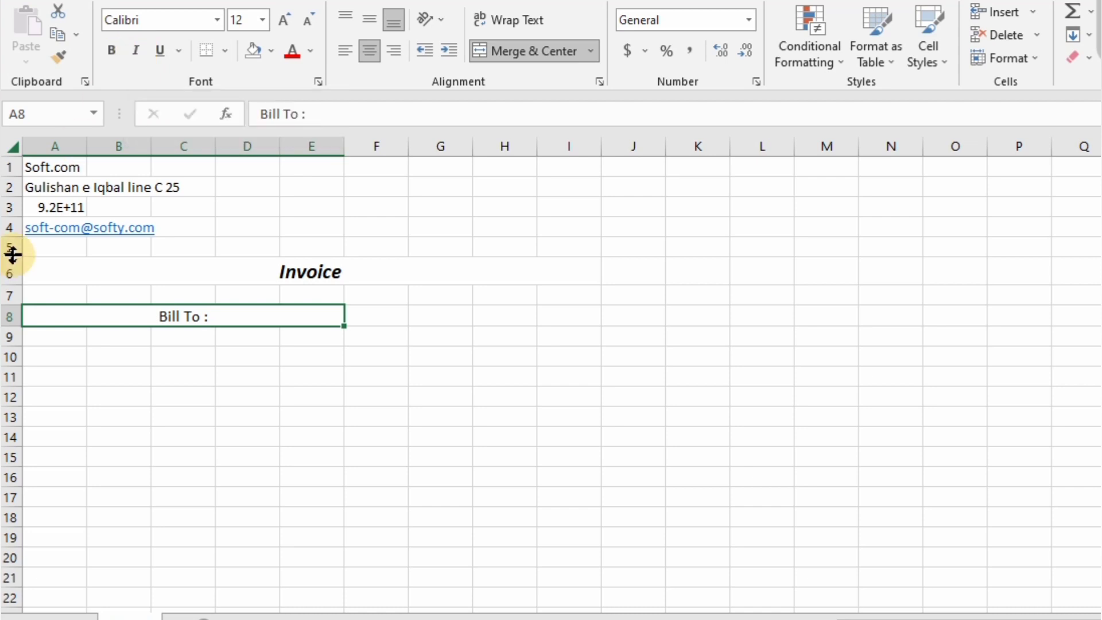
- Label A9 'Name' and move to H9 for the invoice number label
click(26, 335)
text(Name)
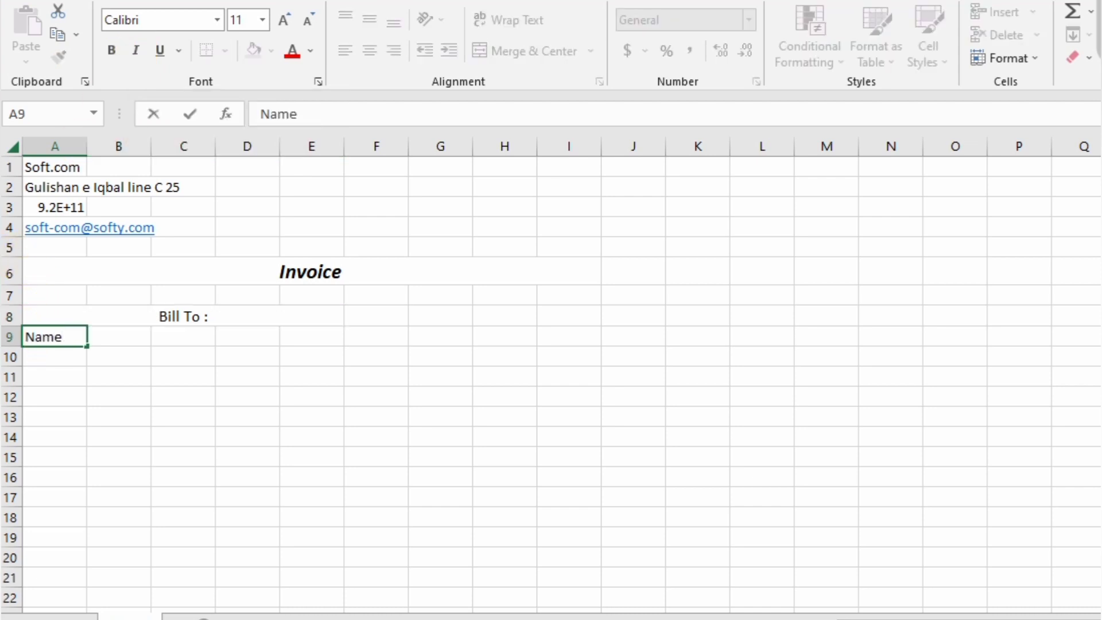
key(Tab)
drag(55, 337, 184, 337)
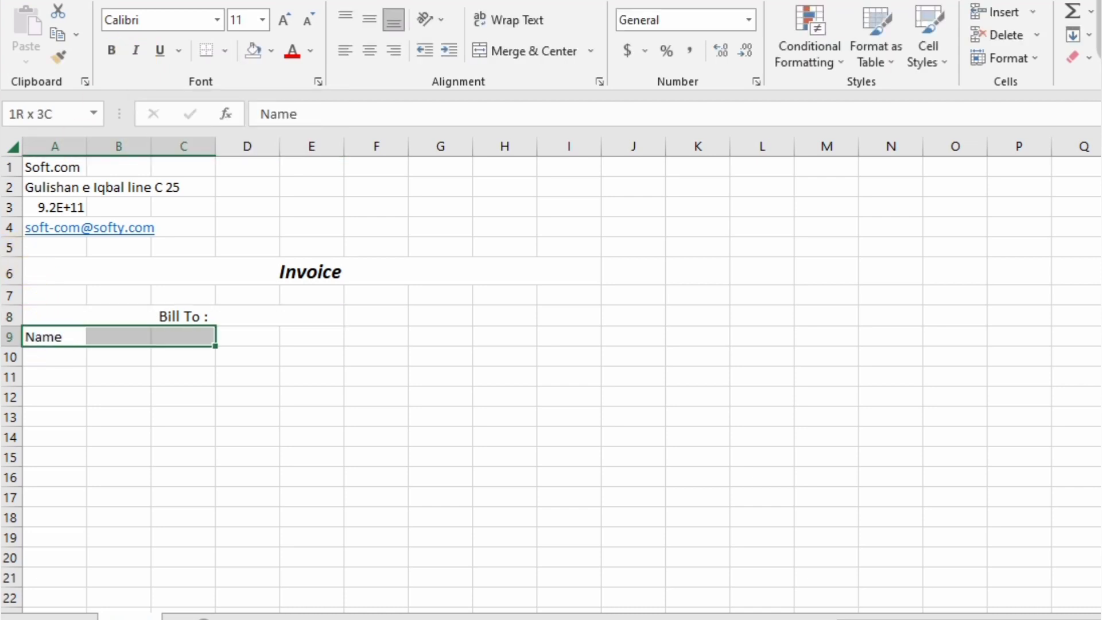
click(440, 336)
click(505, 337)
- Enter 'Invoice No :' in H9, 'Address -' in A10 and 'Mobile #' in A11
text(I)
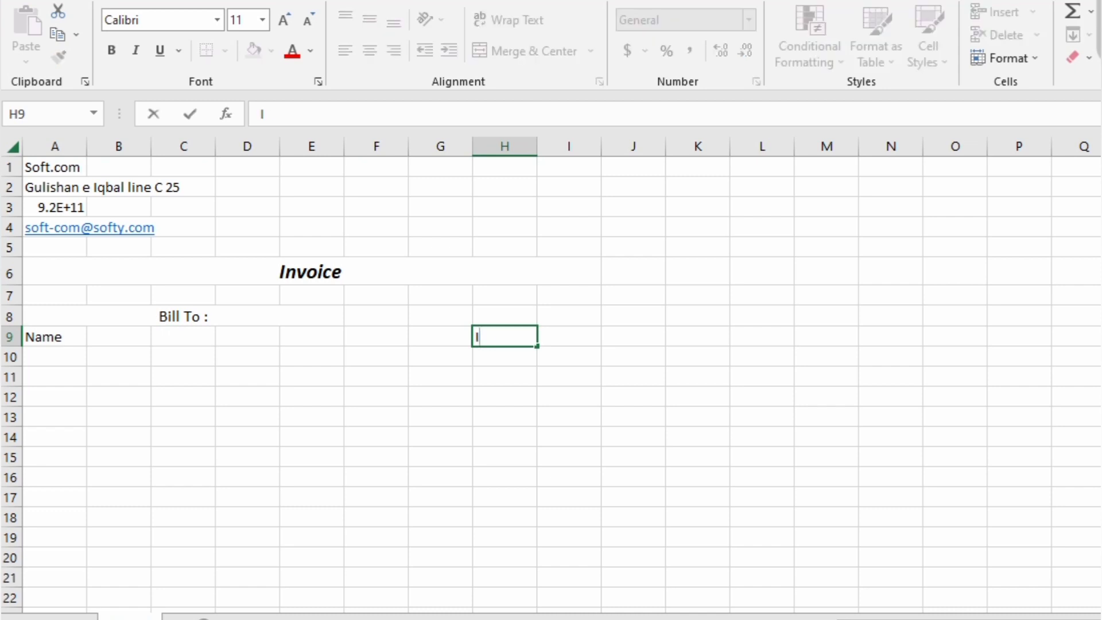
text(nvoice No :)
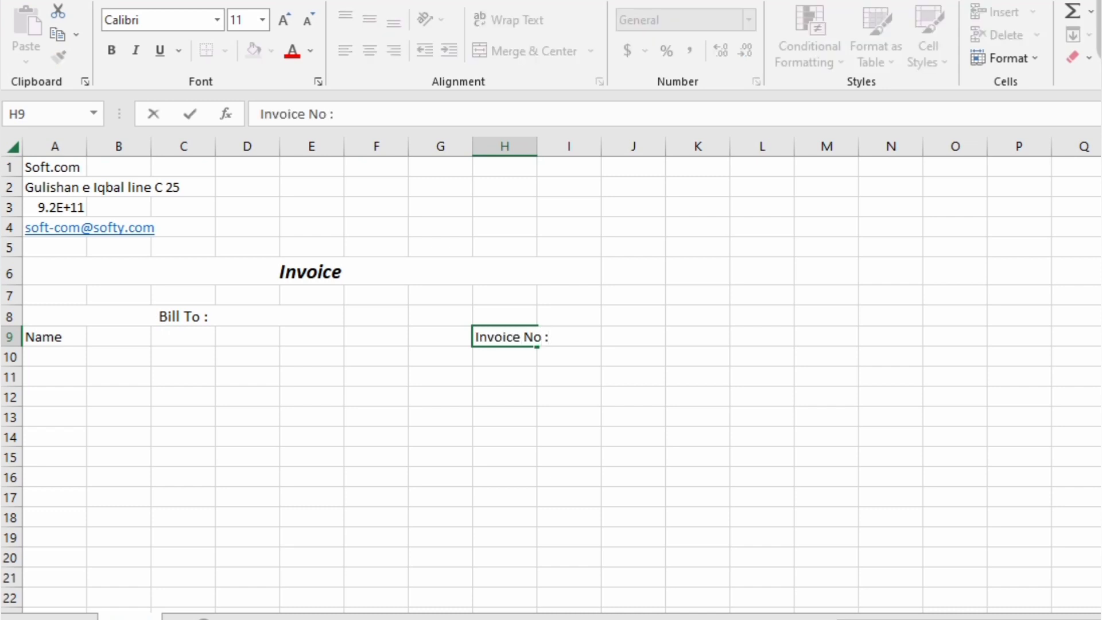
key(Tab)
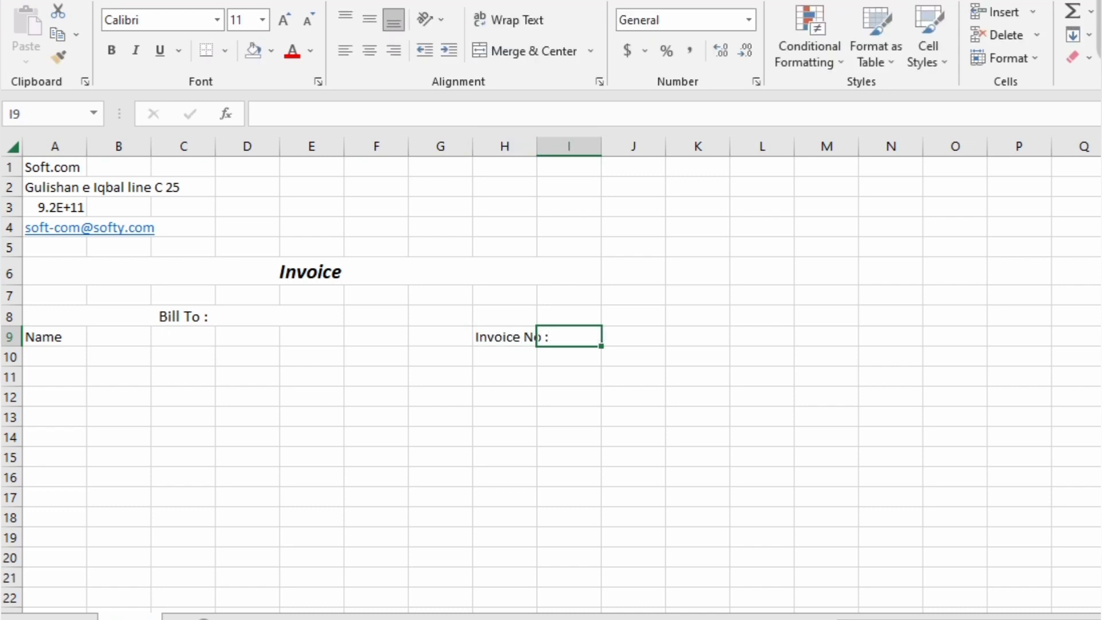
click(54, 359)
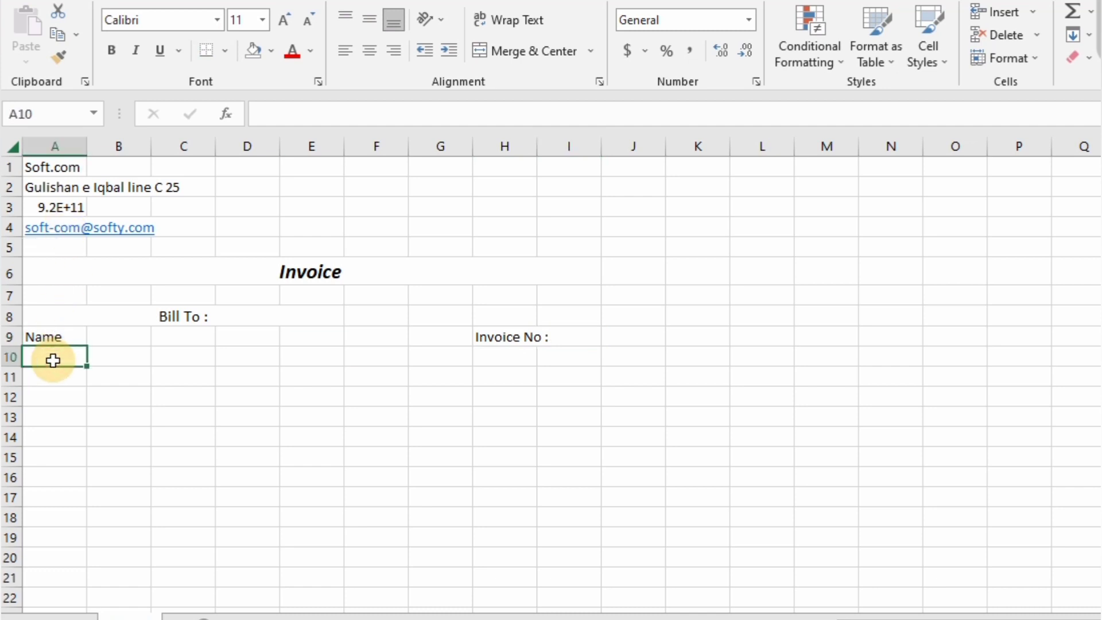
text(Address -)
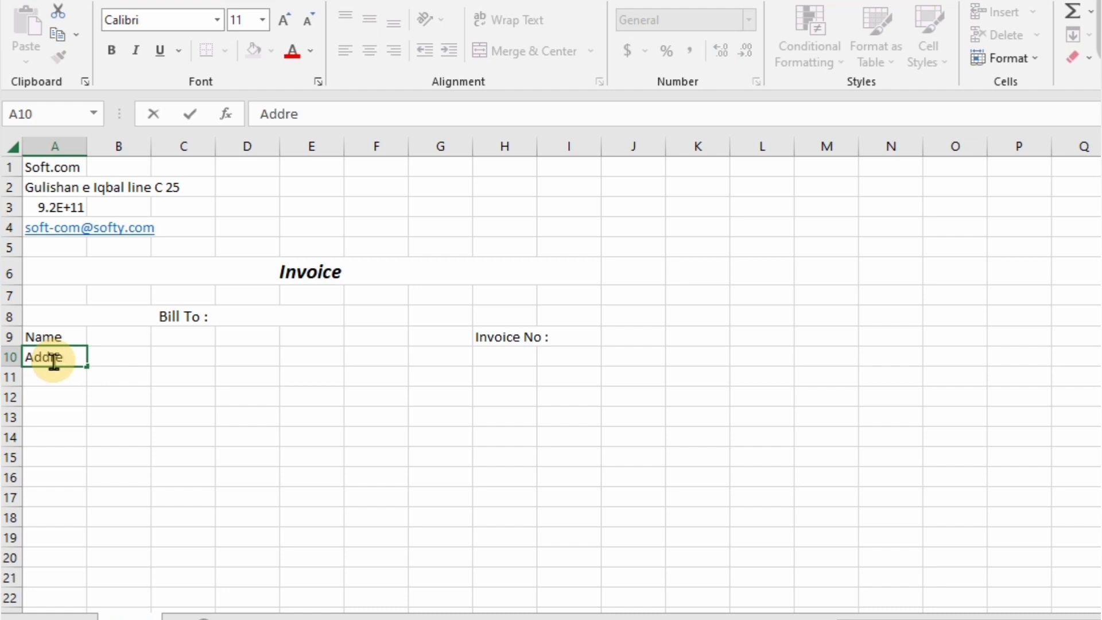
key(Return)
text(M)
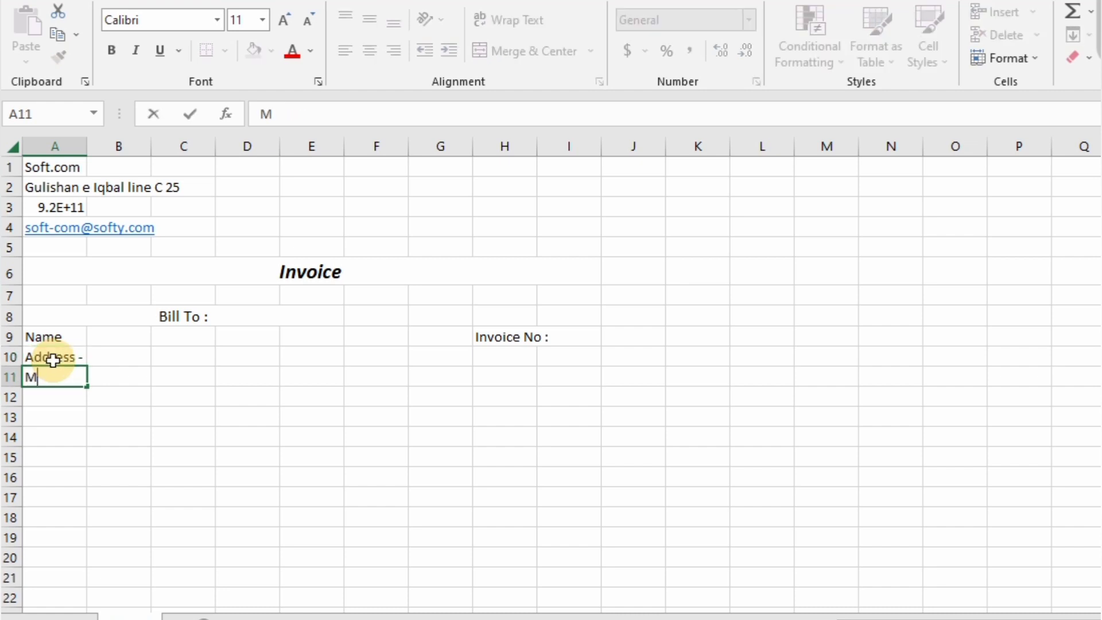
text(obile No)
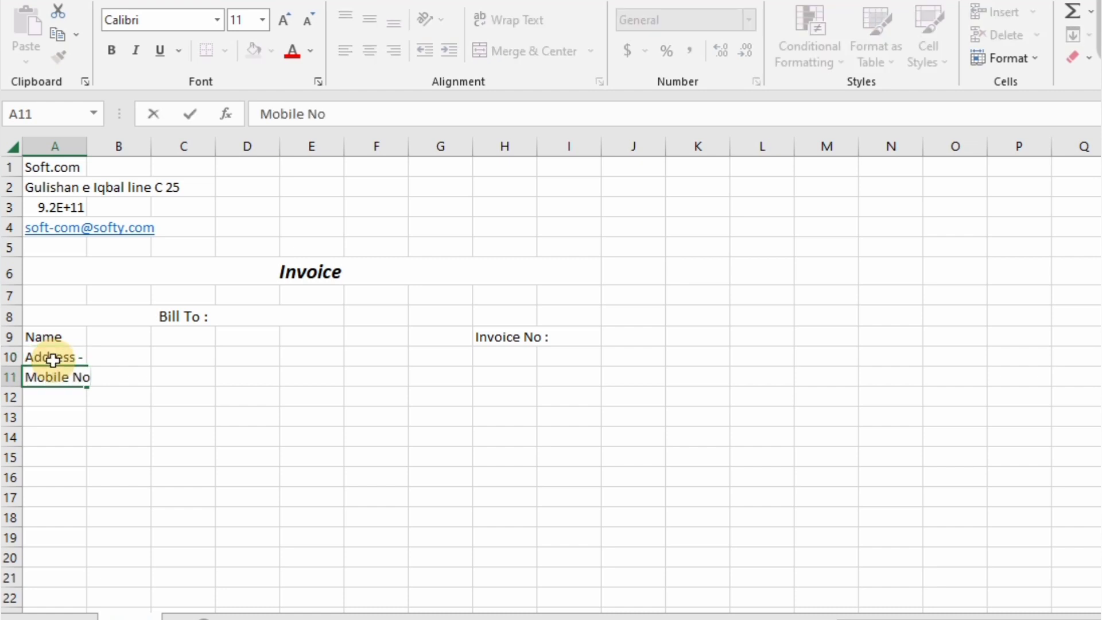
key(BackSpace)
key(BackSpace)
text(#)
key(Tab)
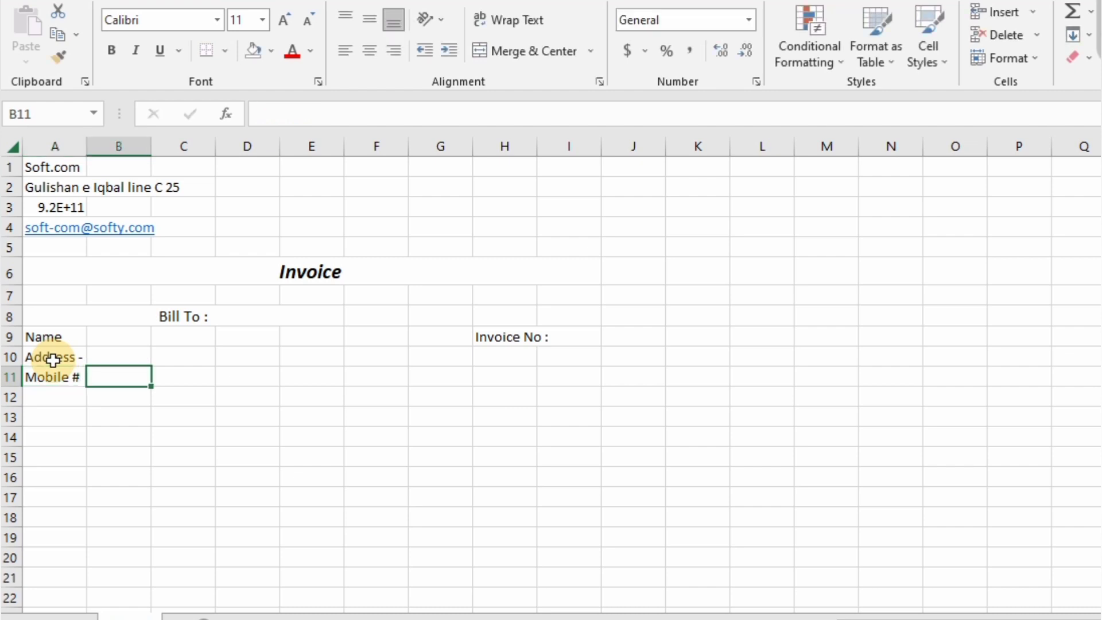
click(56, 418)
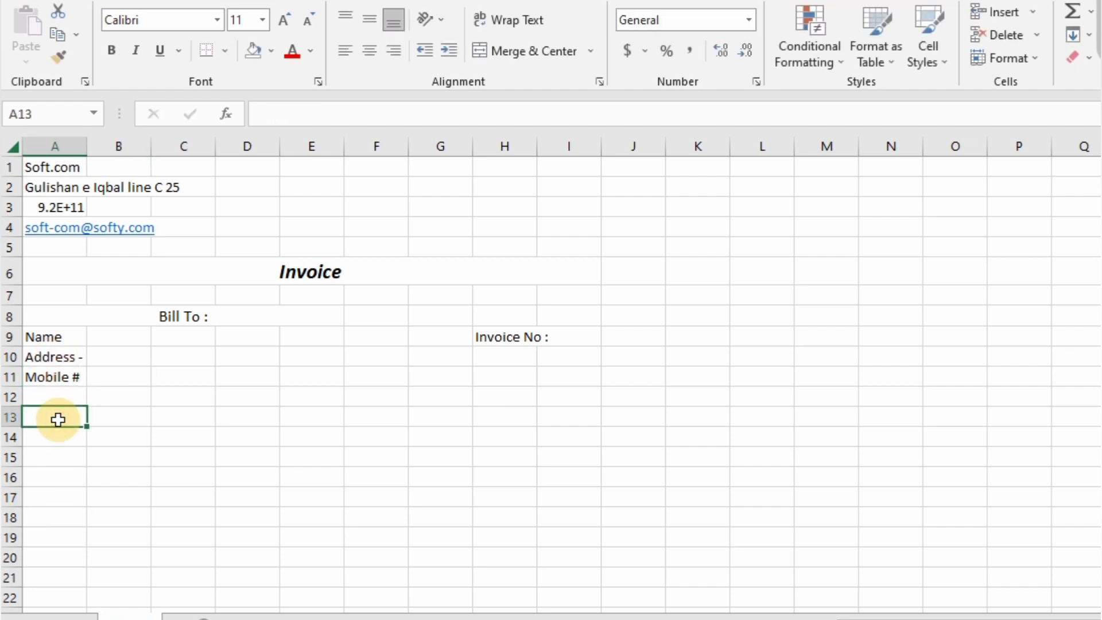
- Enter the S.No header in A13 and merge B13:F13 as 'Descriptions'
text(S.N)
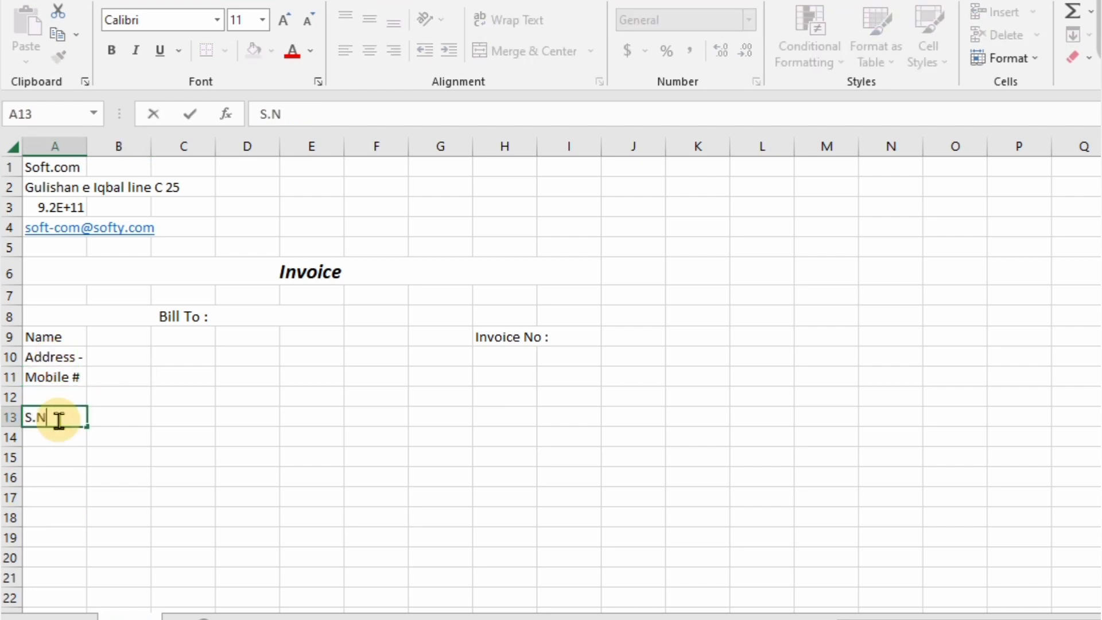
text(o)
key(Tab)
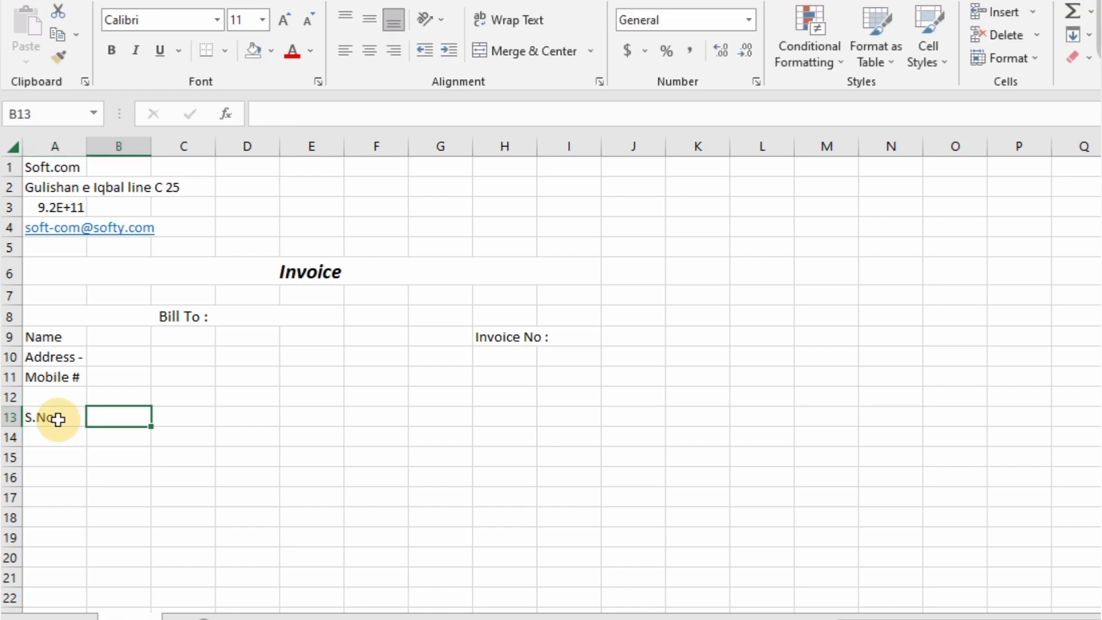
key(shift+Right)
key(shift+Right)
key(shift+Right)
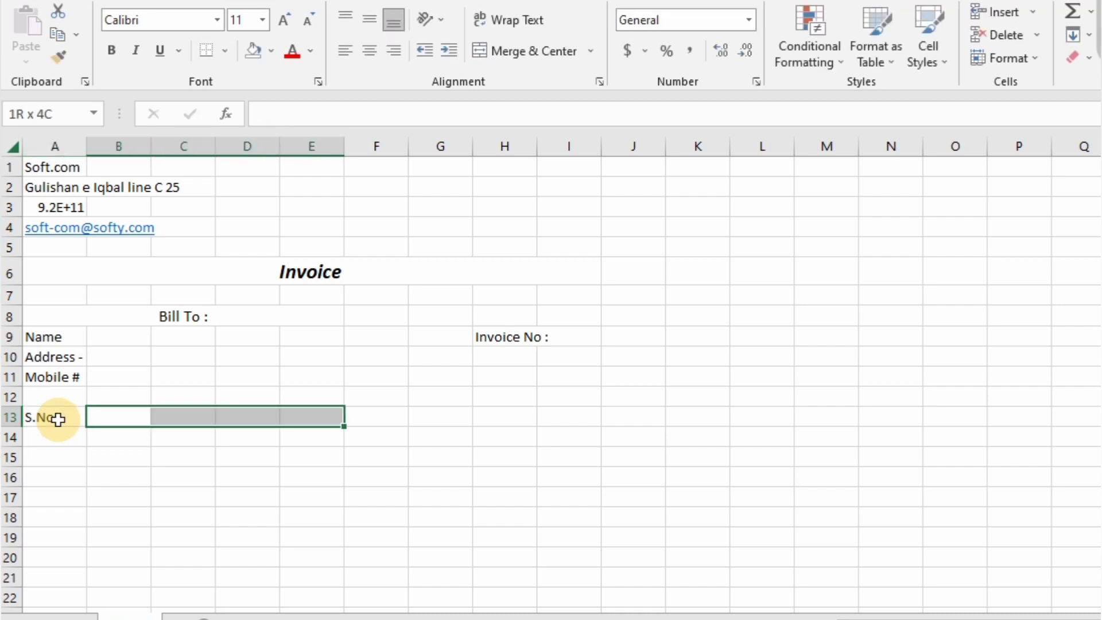
key(shift+Right)
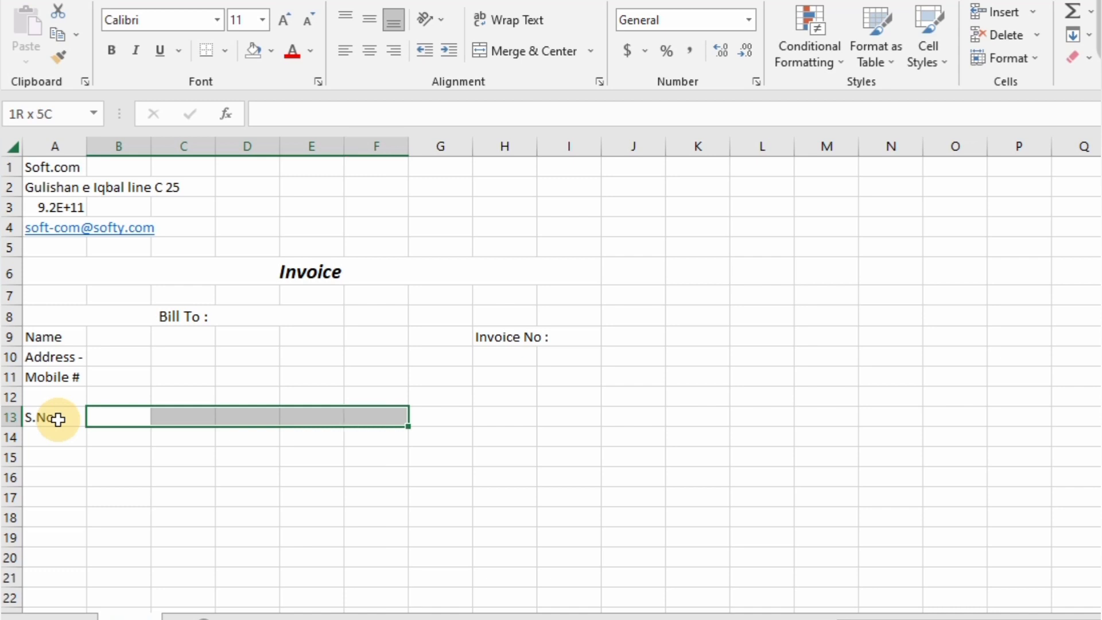
click(523, 54)
text(Descriptions)
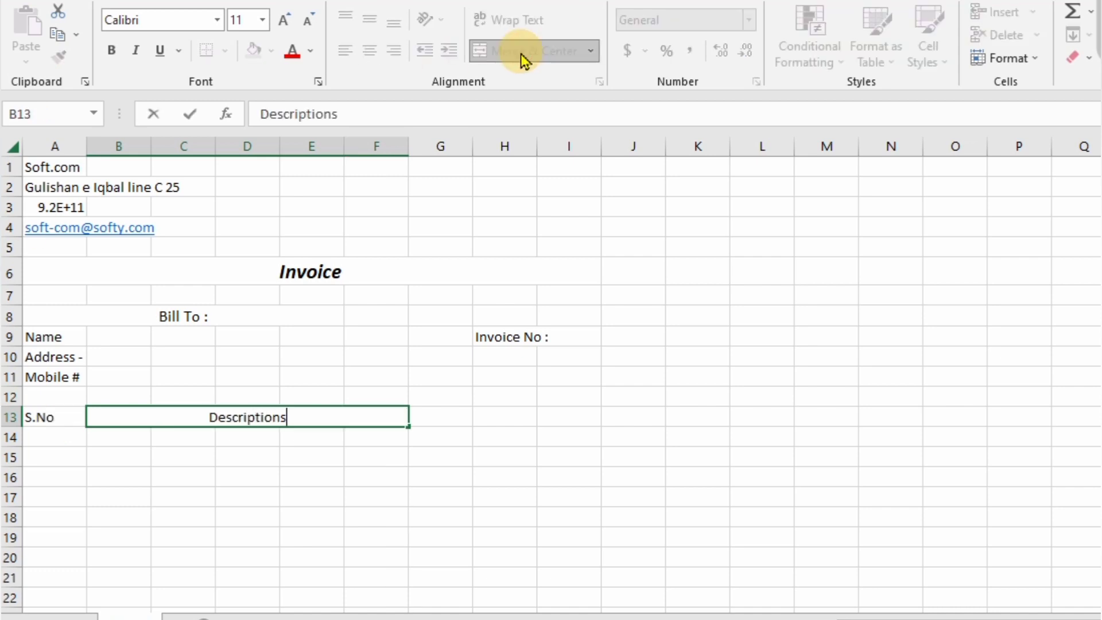
key(Tab)
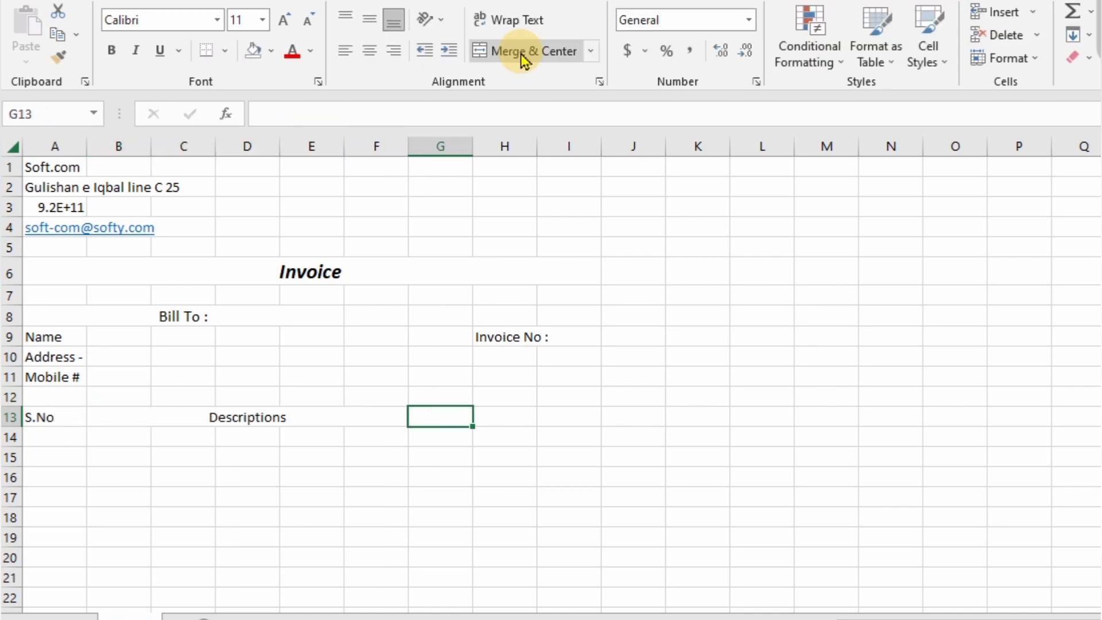
- Add the Quantity, Unit Price and Amount headers in G13:I13
text(Quity)
key(BackSpace)
key(BackSpace)
key(BackSpace)
text(an)
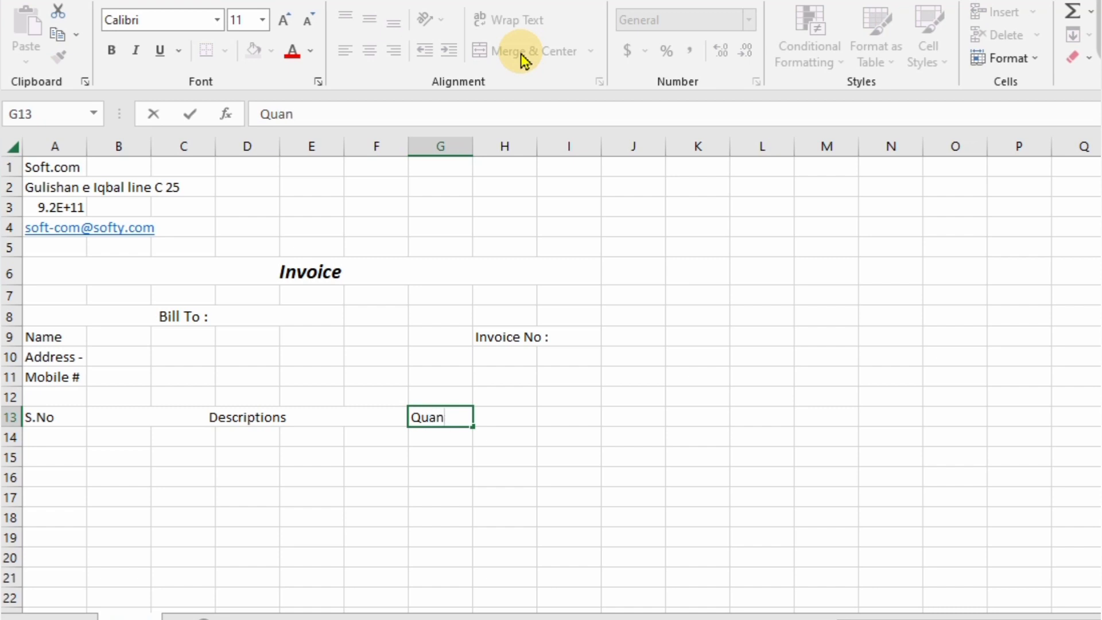
text(tity)
text(U)
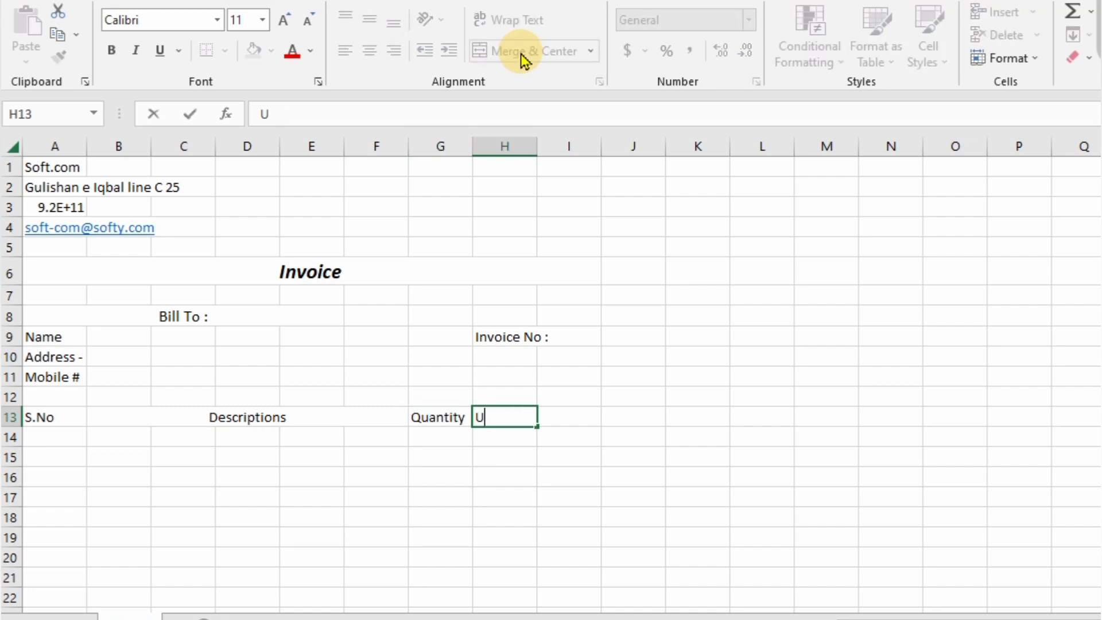
text(nit Price)
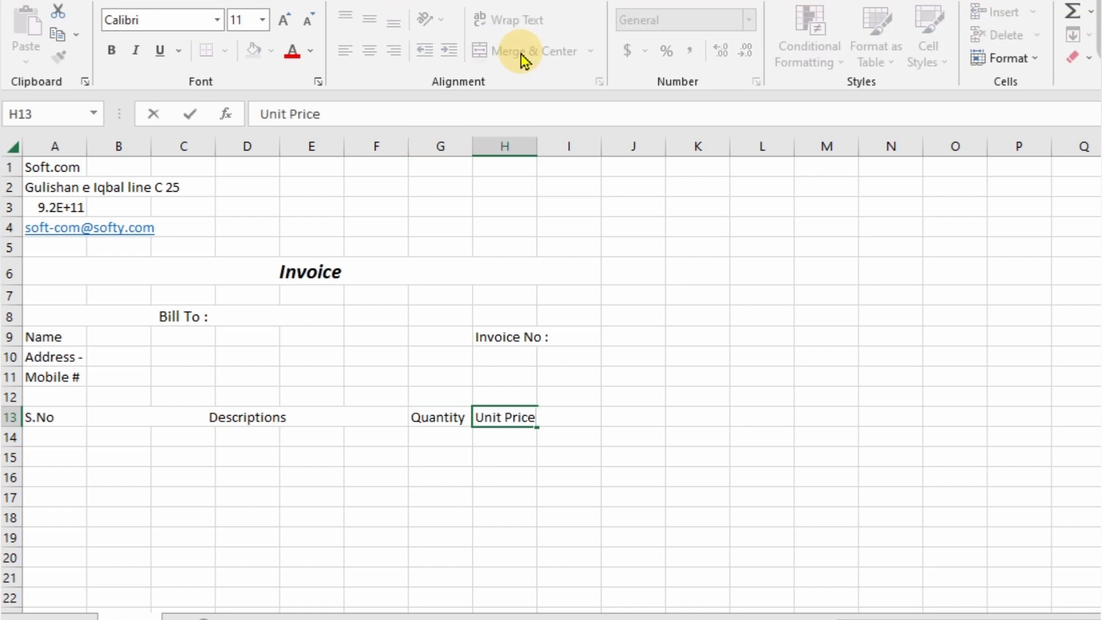
key(Tab)
text(Amount)
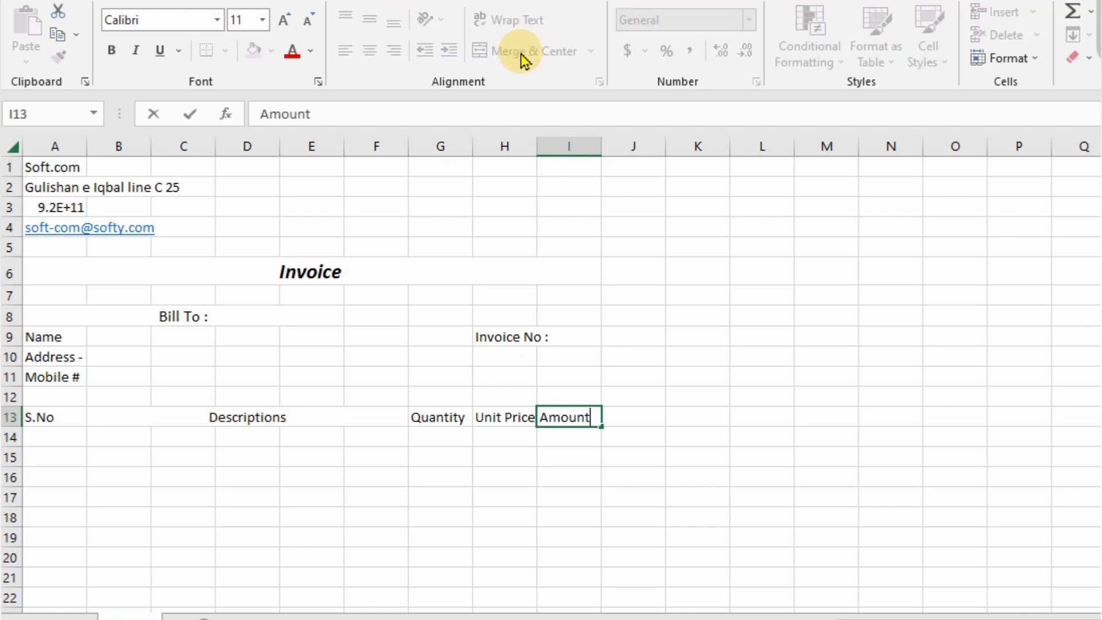
key(Return)
- Fill serial numbers 1–12 into A14:A25, centred, then select the header row A13:I13
click(59, 440)
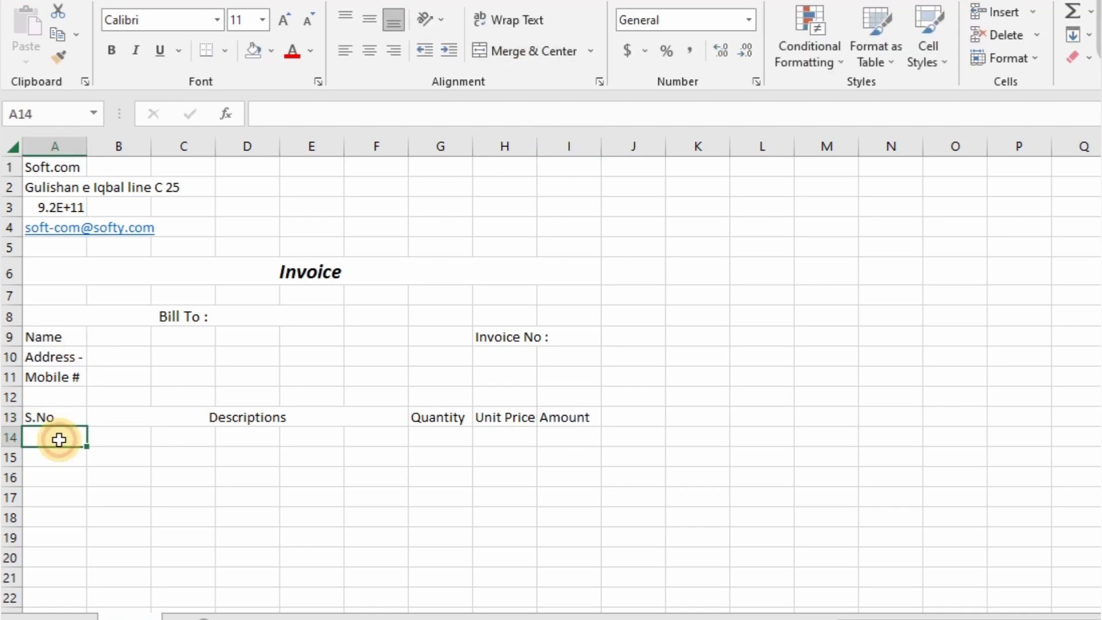
text(1)
key(ctrl+Return)
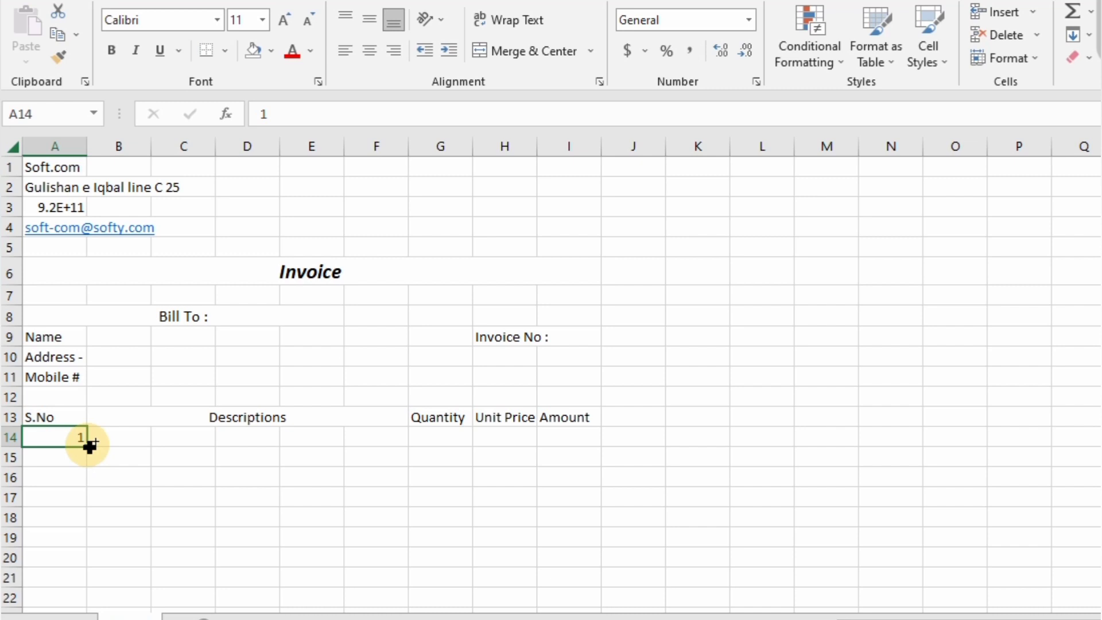
drag(89, 445, 89, 612)
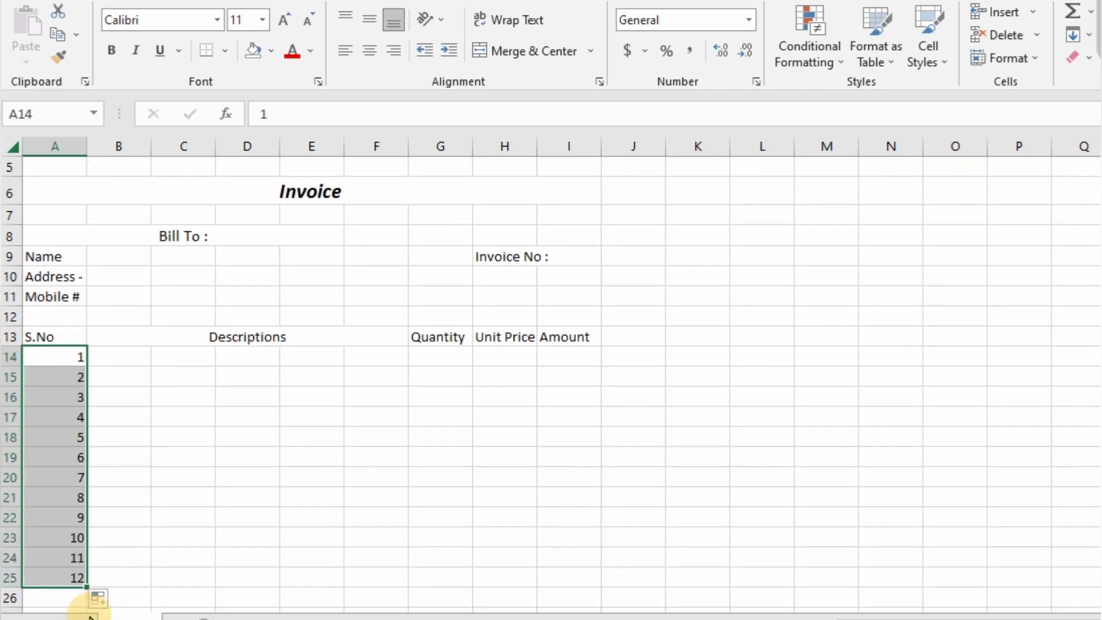
click(369, 20)
click(370, 51)
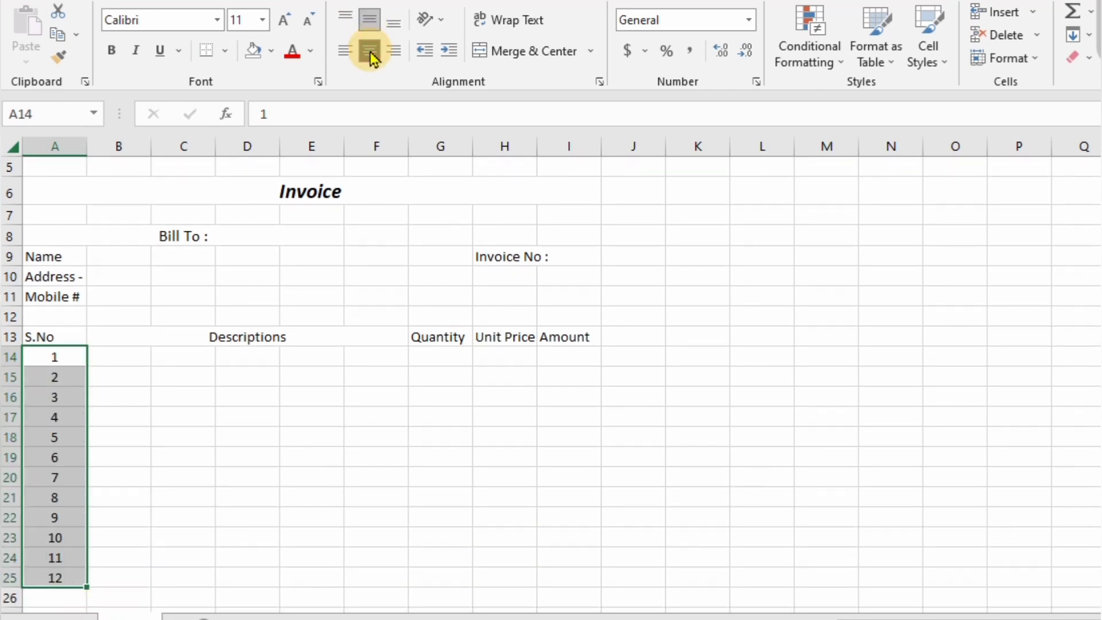
click(119, 357)
click(51, 332)
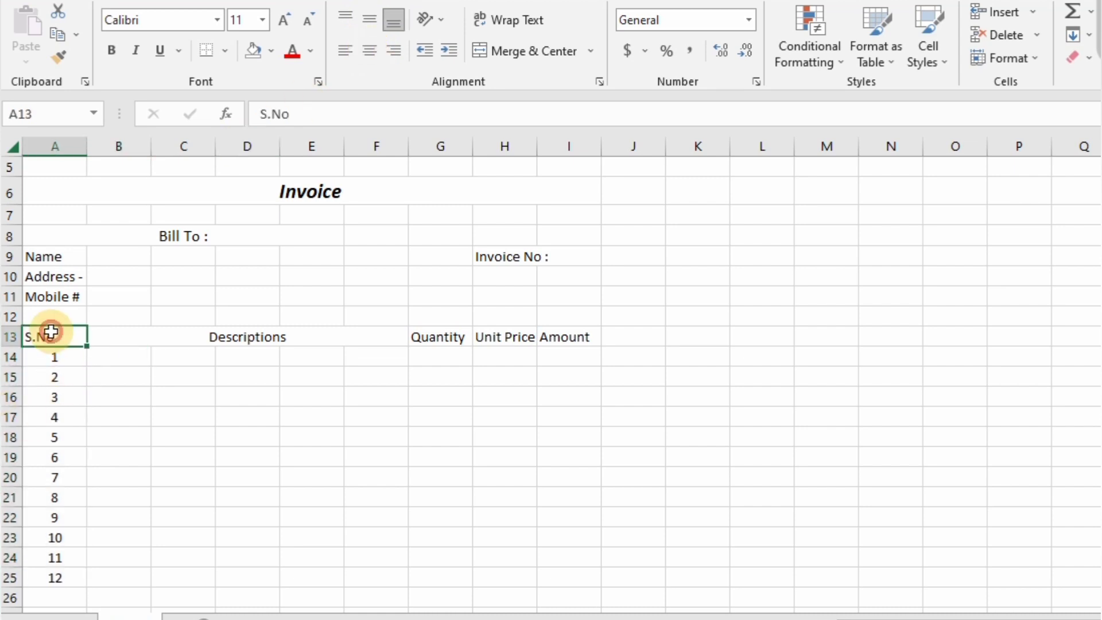
drag(51, 332, 568, 338)
- Fill A13:I13 light blue and give Bill To : a blue fill with bold white text
click(270, 51)
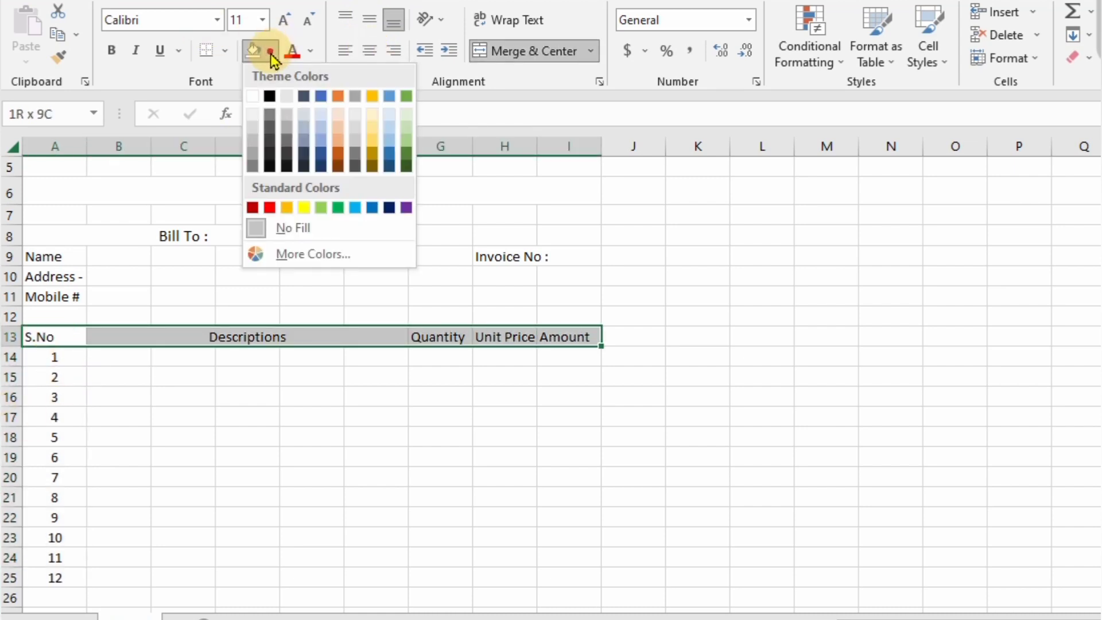
click(389, 130)
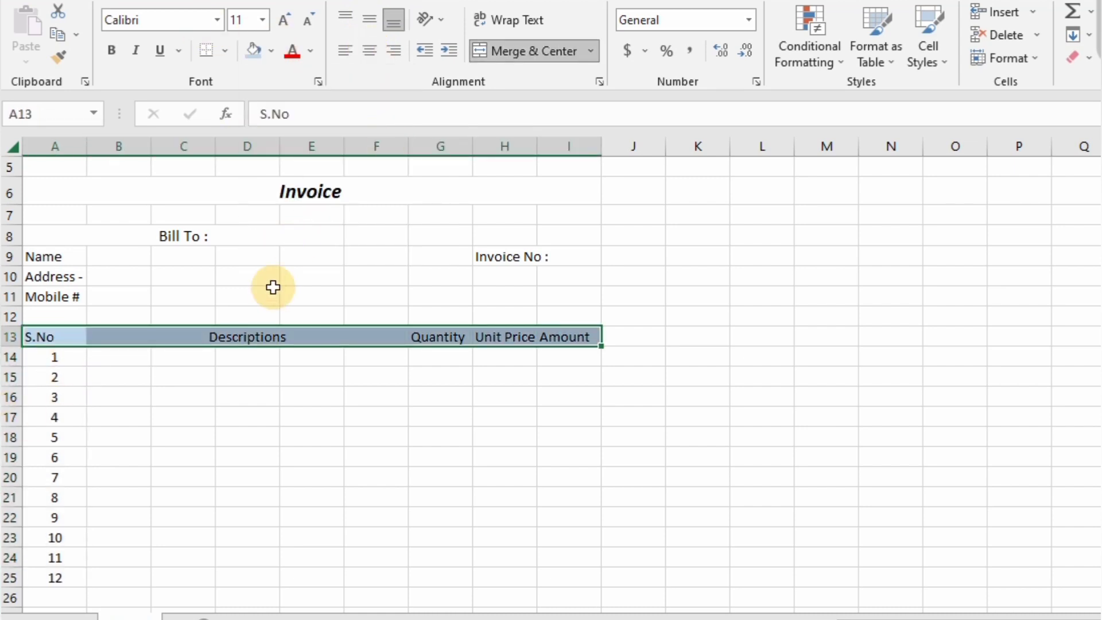
click(140, 236)
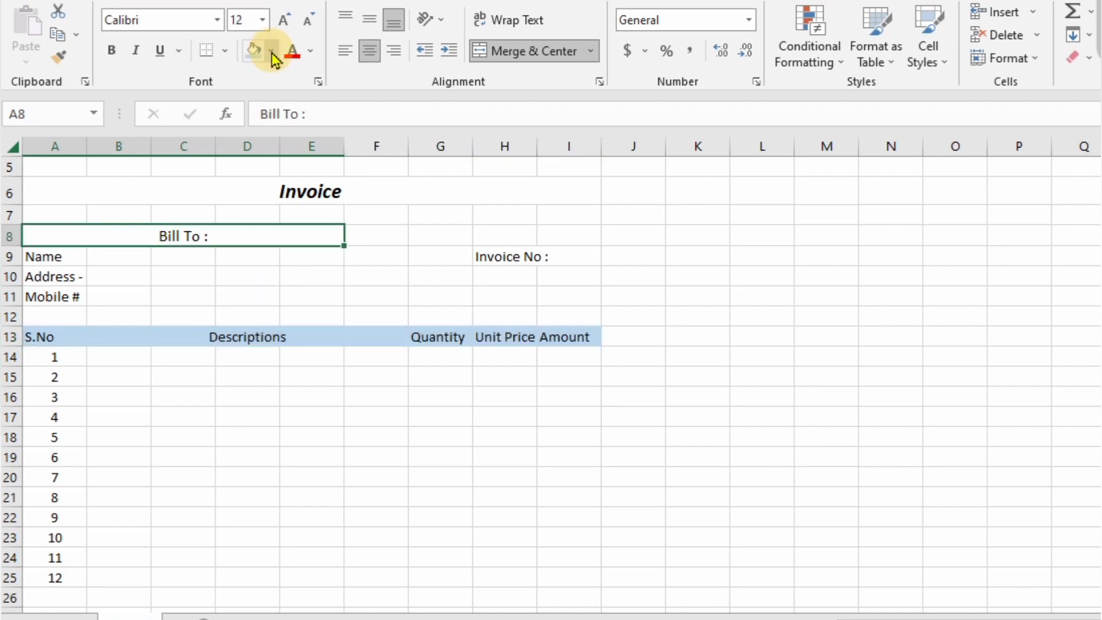
click(270, 51)
click(371, 209)
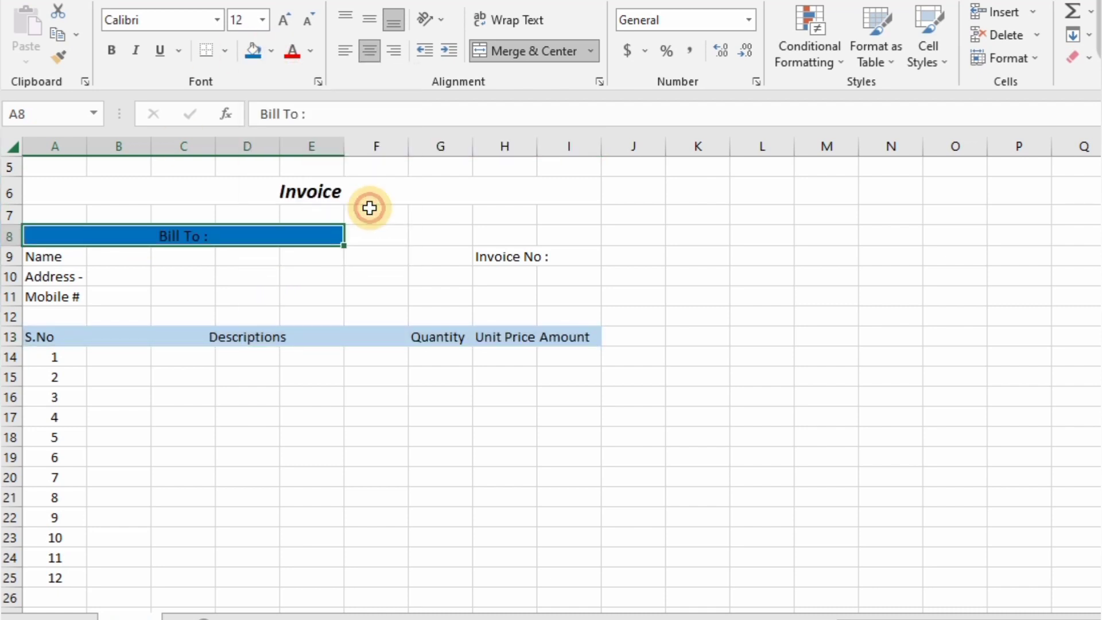
click(310, 52)
click(290, 118)
click(111, 50)
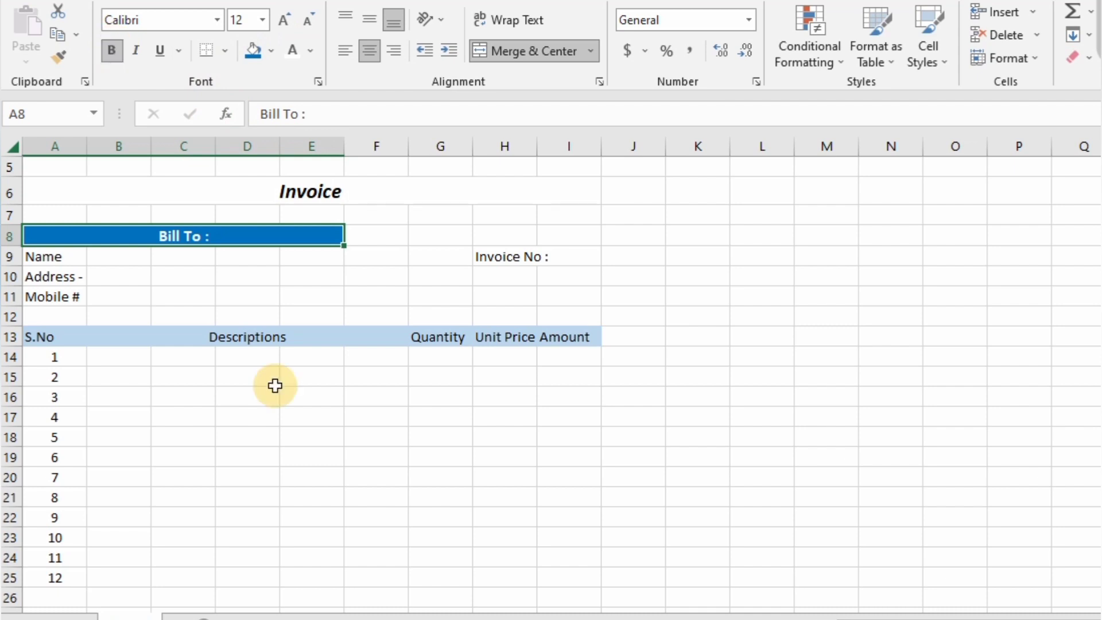
click(63, 258)
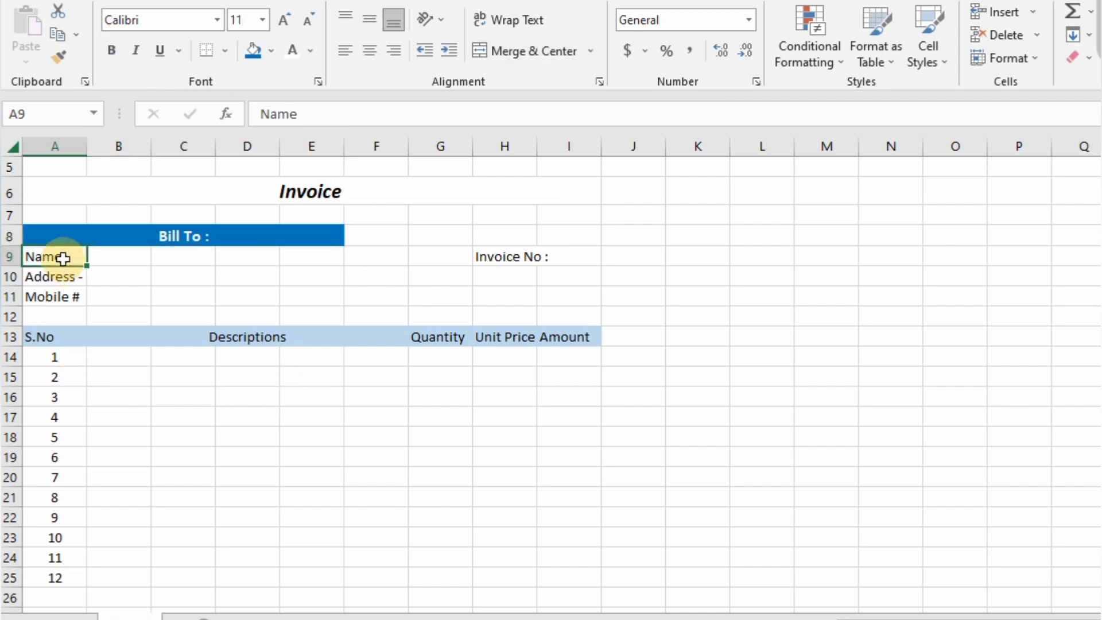
- Add bottom borders under the Name, Address - and Mobile # labels in A9:A11
click(224, 50)
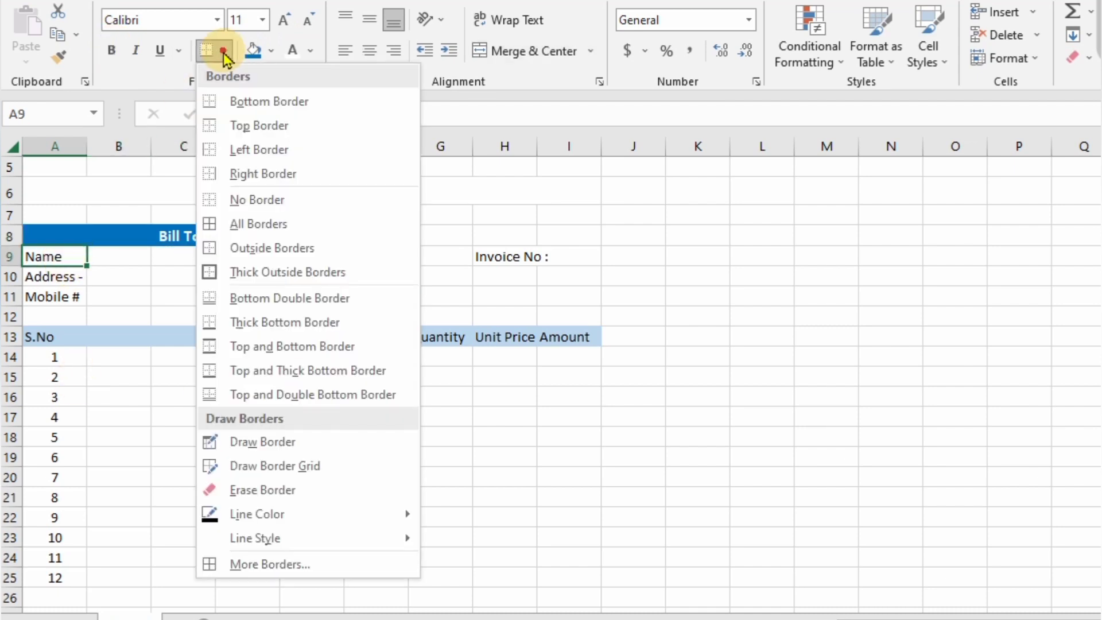
click(269, 562)
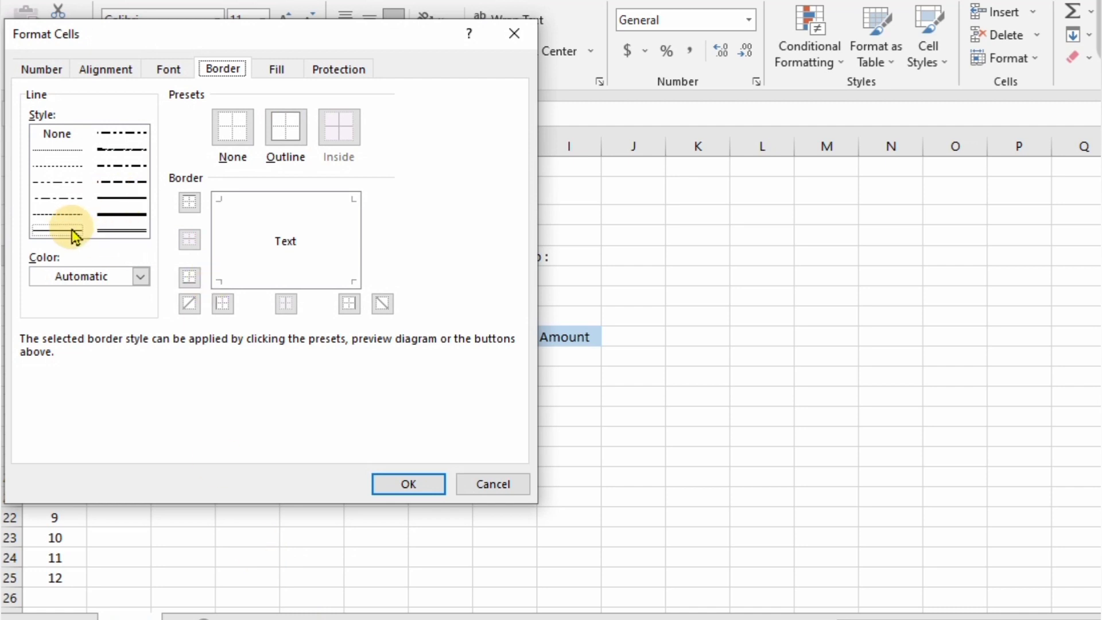
click(253, 284)
click(430, 483)
key(shift+Down)
key(shift+Down)
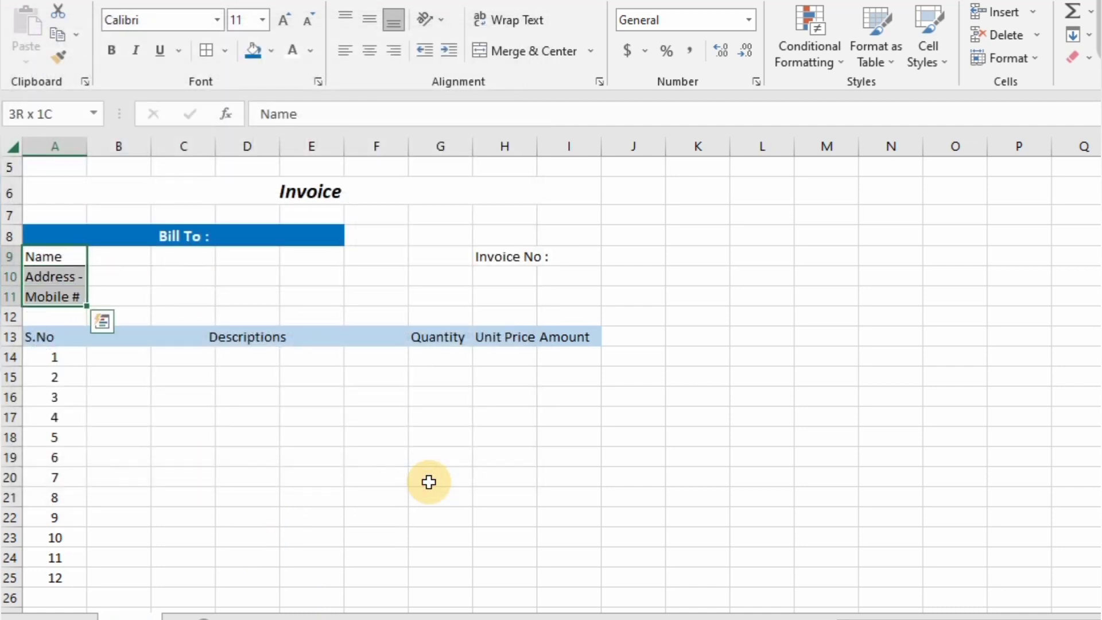
click(224, 51)
click(269, 565)
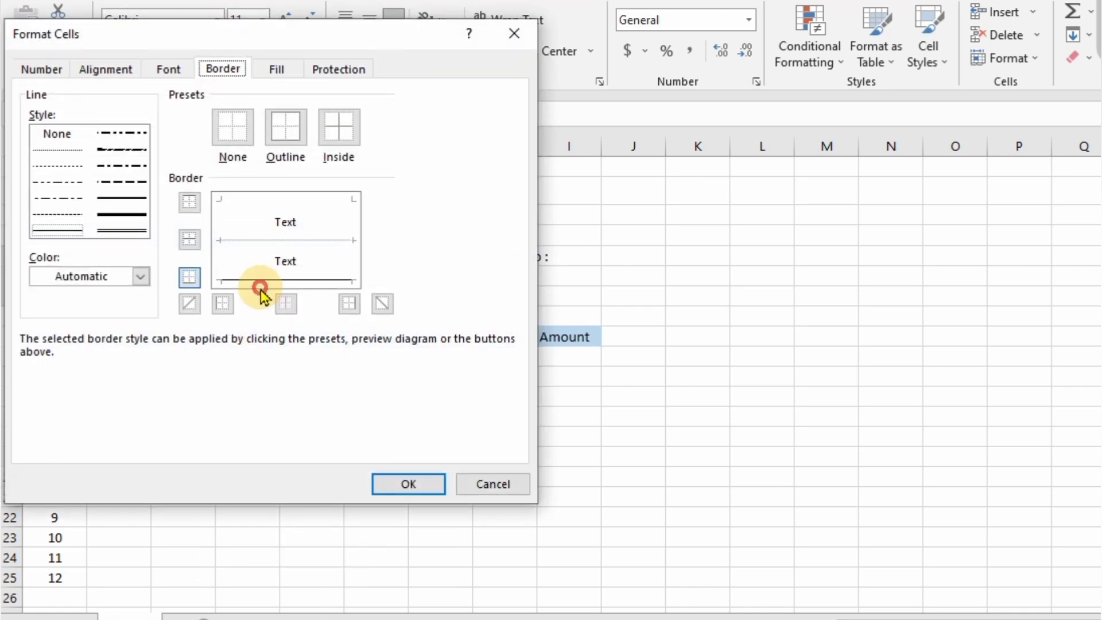
click(413, 483)
click(514, 258)
- Add bottom borders under Invoice No : in H9 and the adjacent I9
click(226, 50)
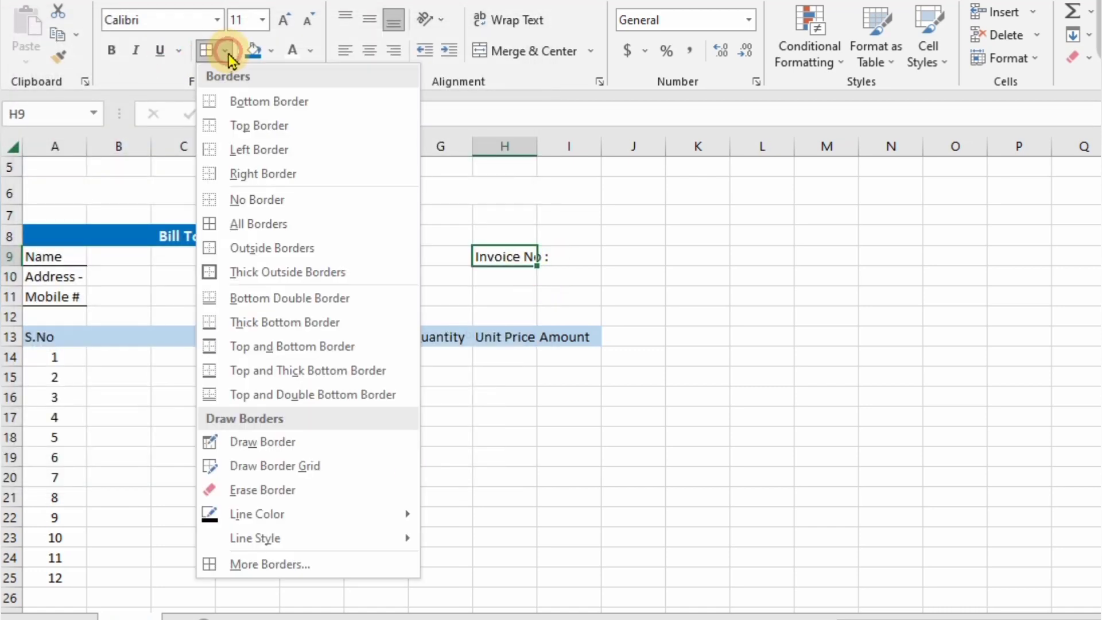
click(259, 564)
click(269, 276)
click(409, 481)
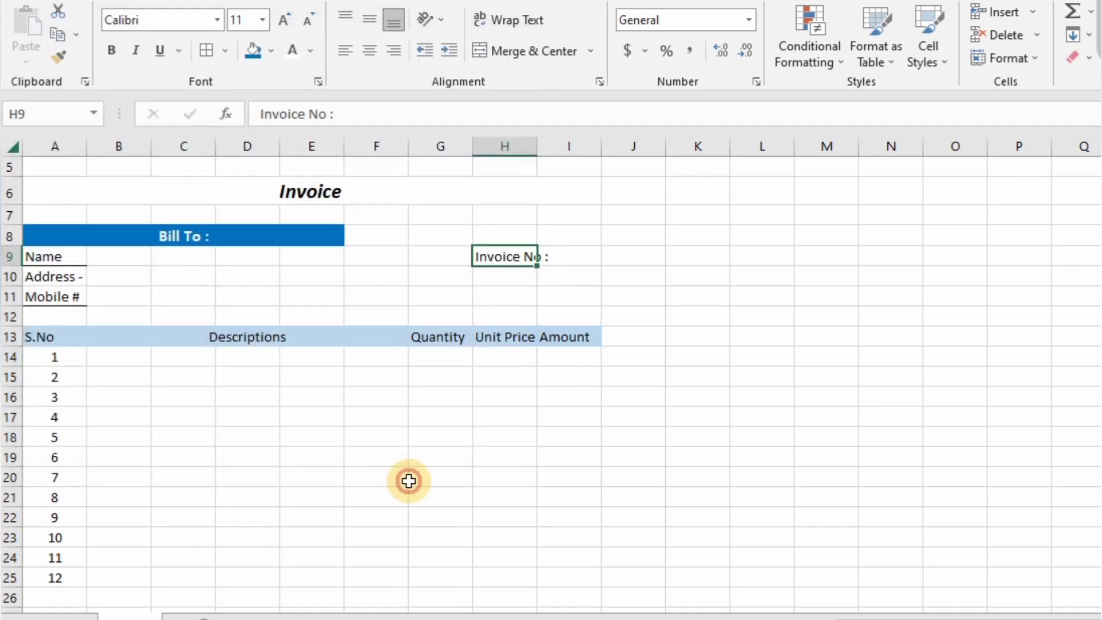
key(Right)
click(225, 51)
click(266, 564)
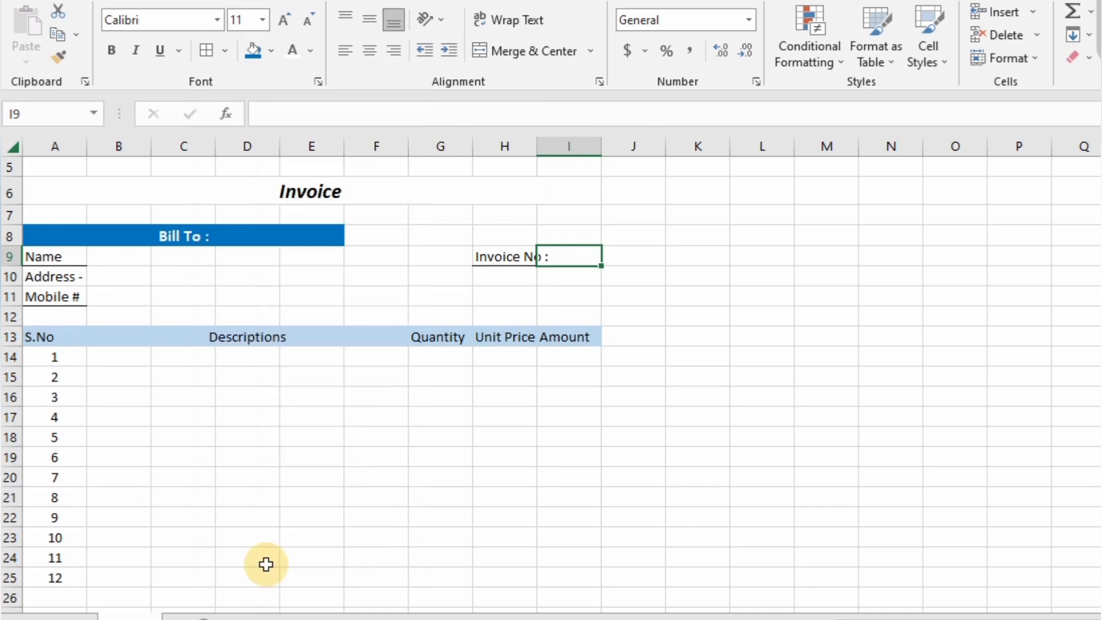
click(274, 288)
click(402, 481)
click(48, 340)
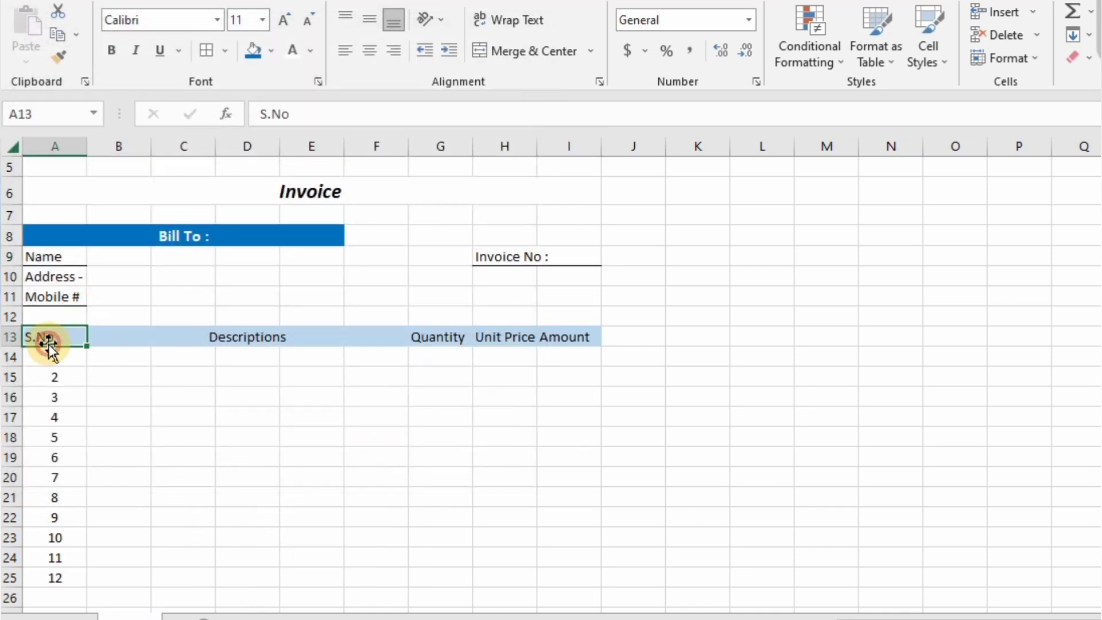
- Give A13:I25 All Borders plus a Thick Outside Border
key(shift+Right)
key(shift+Right)
key(shift+Right)
key(shift+Right)
key(shift+Right)
key(shift+Right)
key(shift+Right)
key(shift+Right)
key(shift+Down)
key(shift+Down)
key(shift+Down)
key(shift+Down)
key(shift+Down)
key(shift+Down)
key(shift+Down)
key(shift+Down)
key(shift+Down)
key(shift+Down)
key(shift+Down)
key(shift+Down)
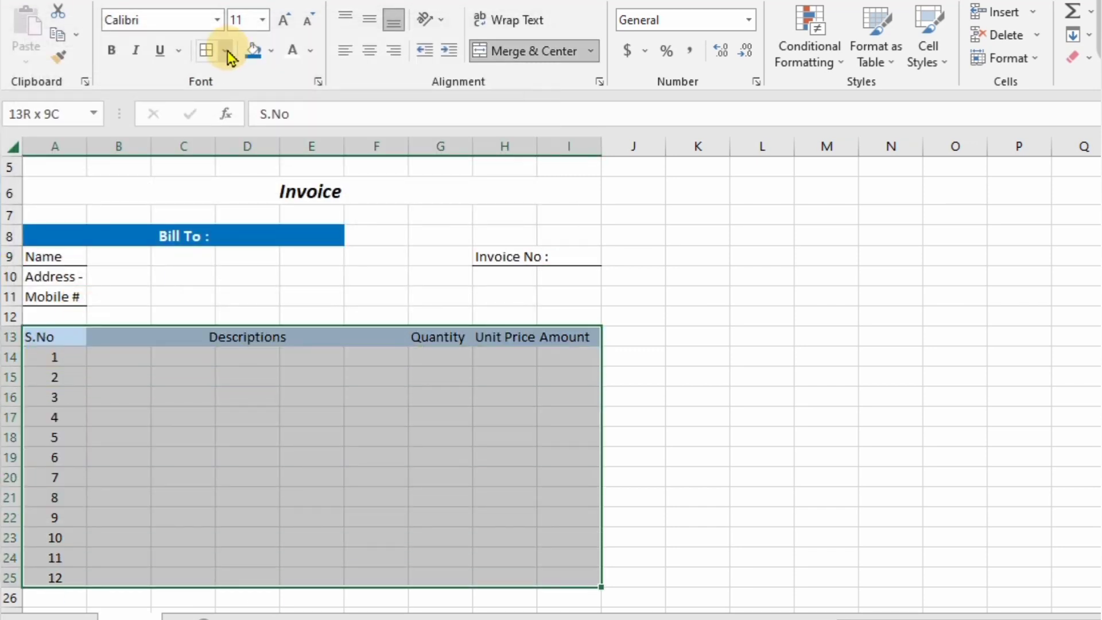
click(227, 52)
click(221, 225)
click(224, 50)
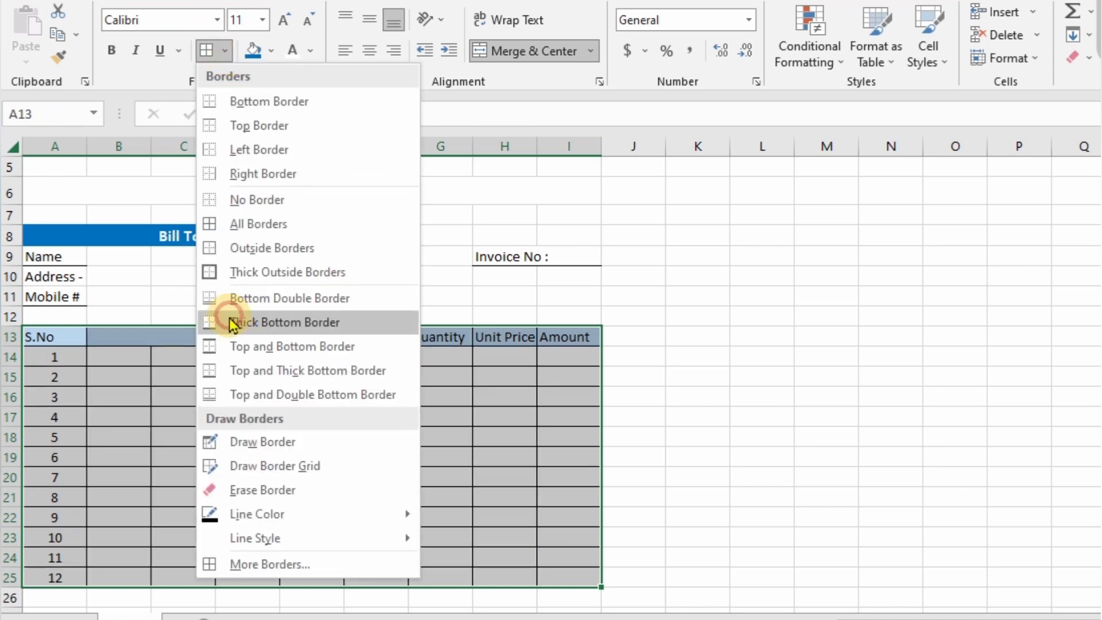
click(225, 272)
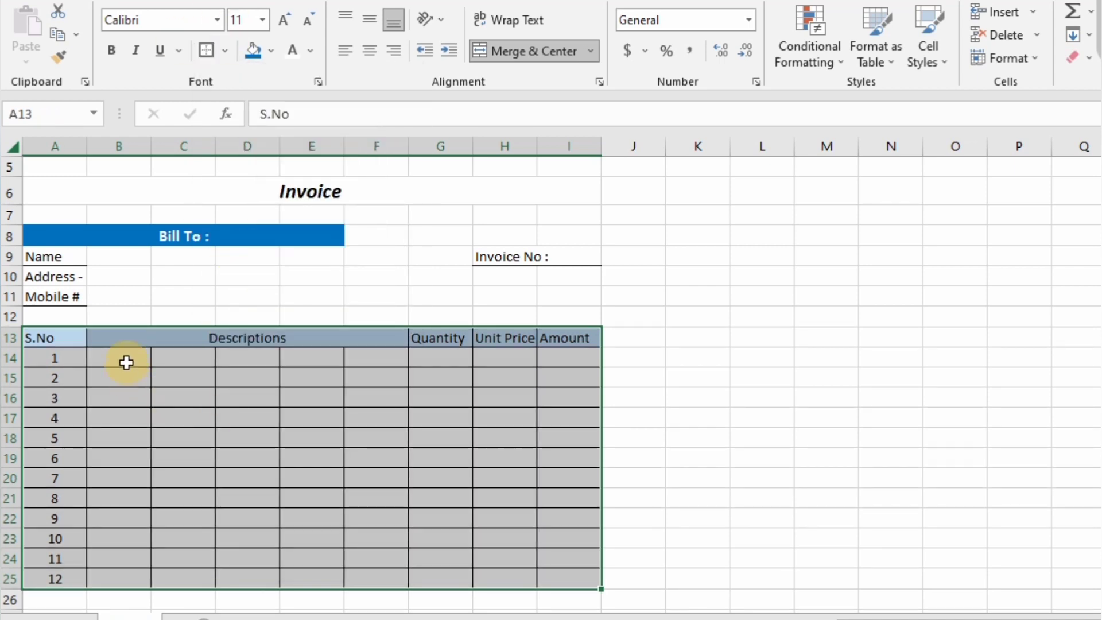
- Merge Across B14:F25 so each description row spans B–F, then select G26:I29
drag(126, 363, 366, 579)
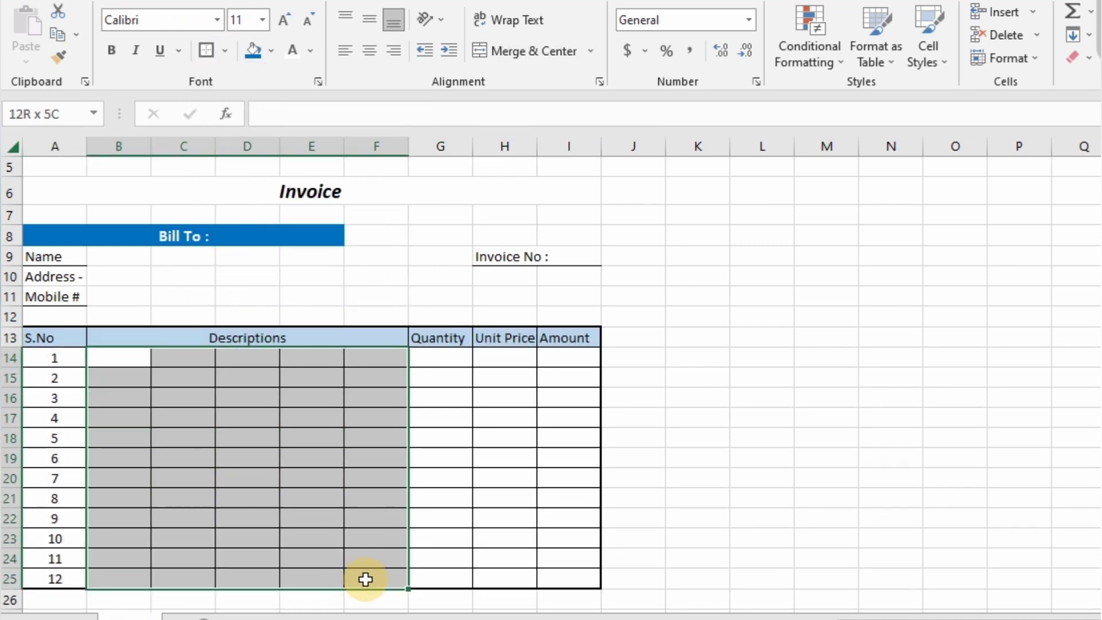
click(590, 51)
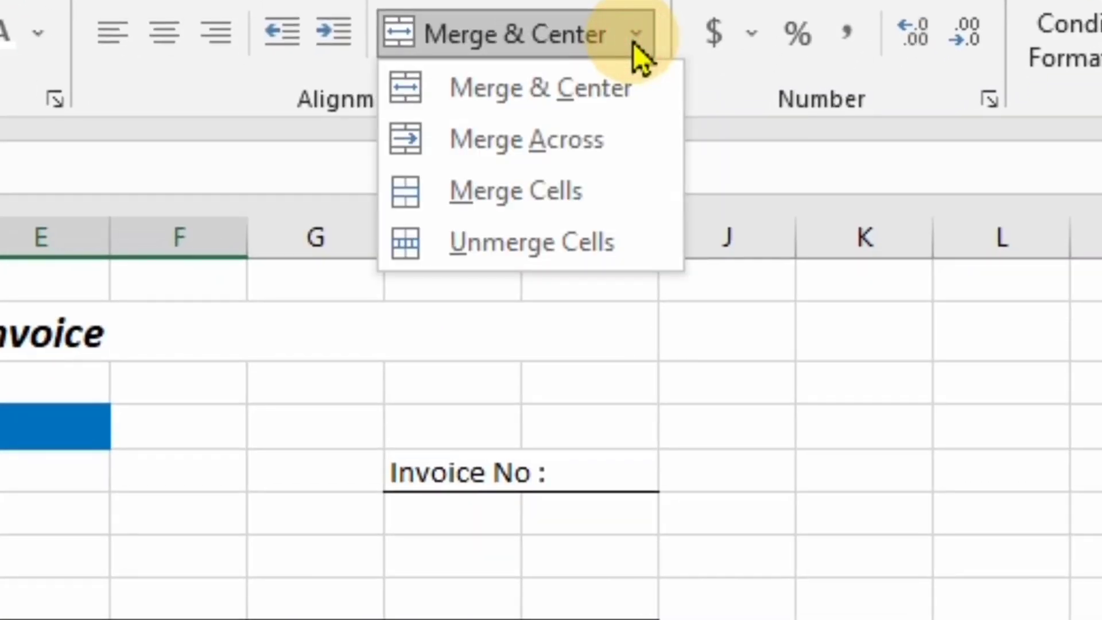
click(572, 139)
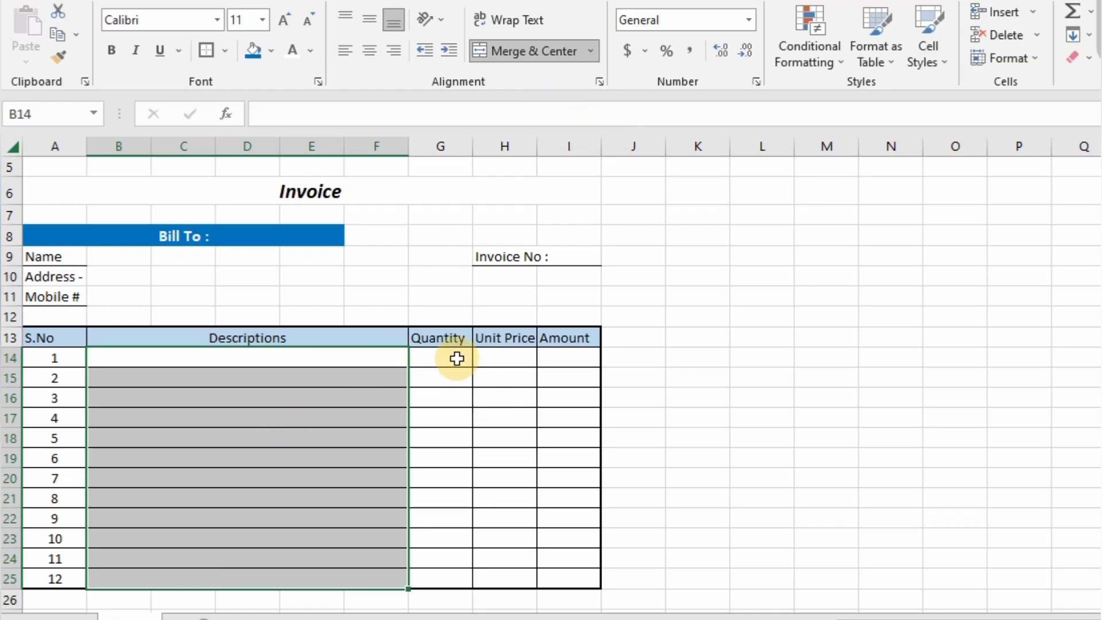
key(Down)
key(Down)
key(Down)
key(Down)
key(Down)
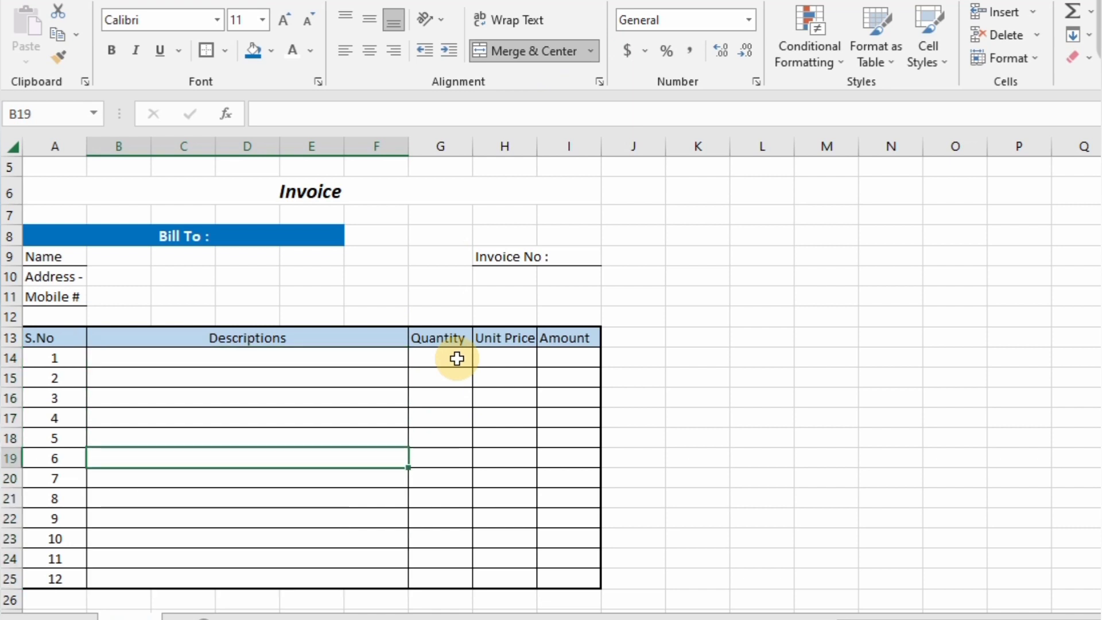
click(444, 594)
key(Down)
key(Down)
key(Down)
key(Down)
key(Down)
drag(440, 490, 499, 539)
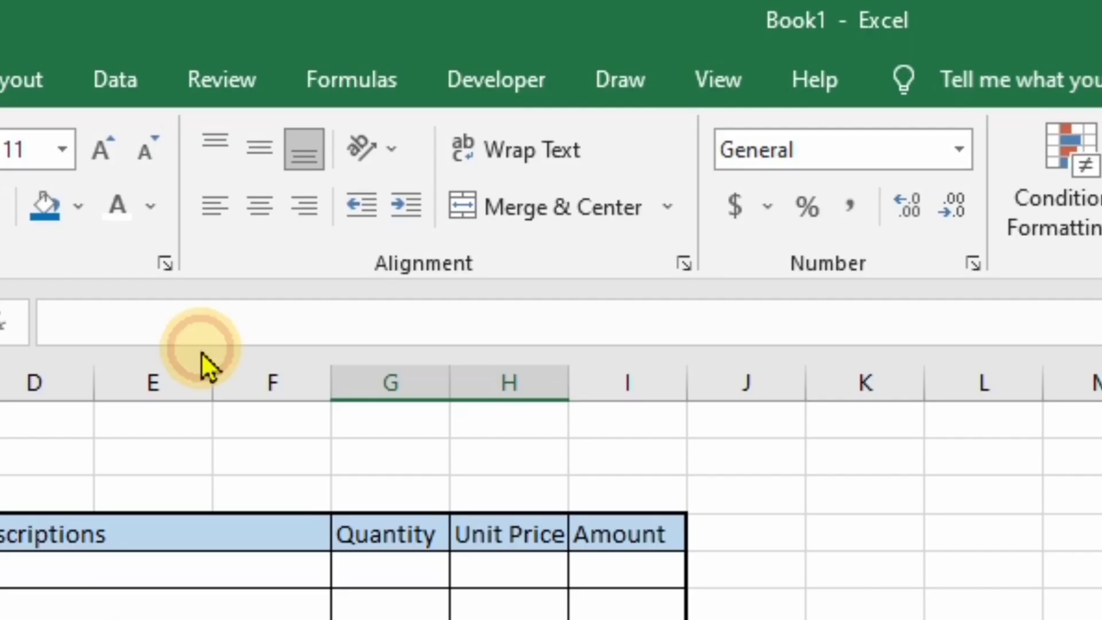
- Merge G26:H29 across each row and give the totals label cells all borders
click(669, 207)
click(618, 307)
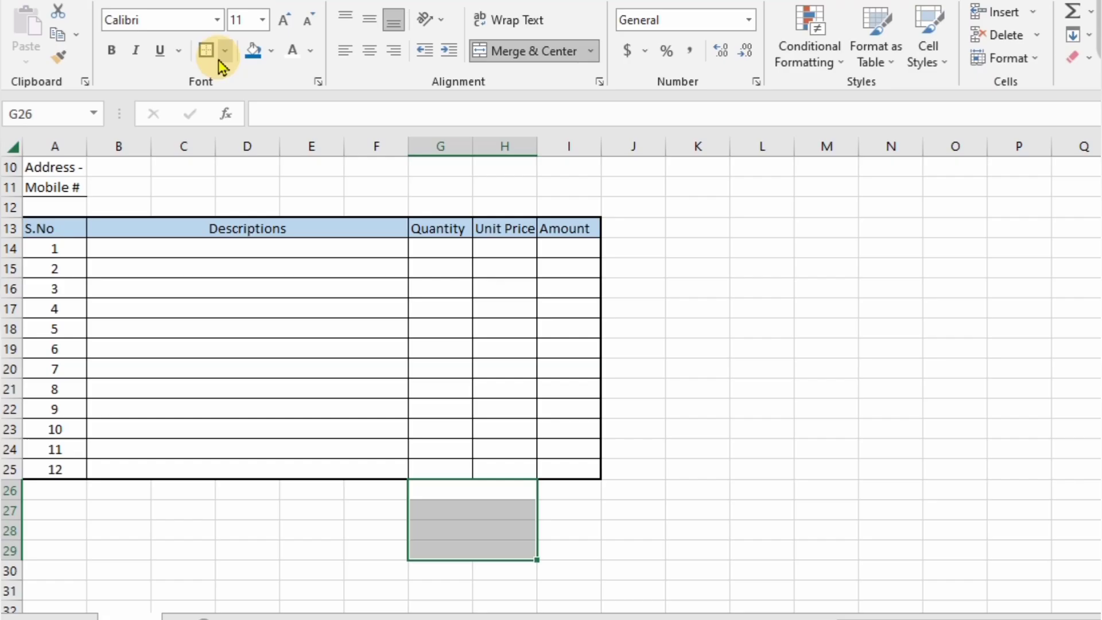
click(223, 56)
click(218, 223)
drag(569, 490, 578, 555)
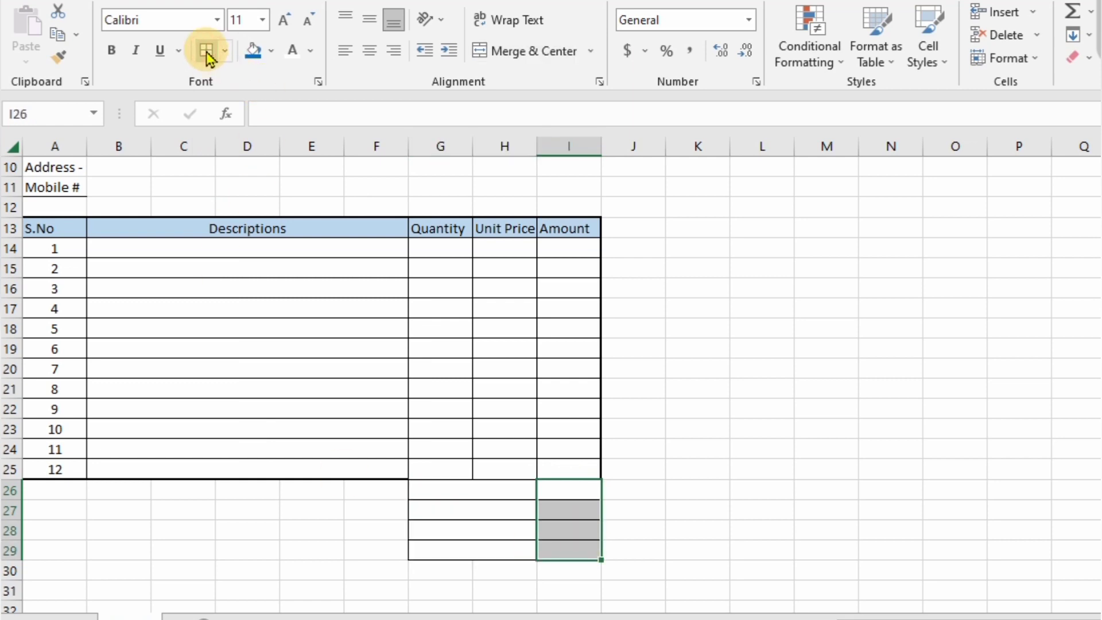
- Enter the labels Total Amount, GST, SGST and Grand Total in G26:G29
click(466, 495)
text(Total Amount)
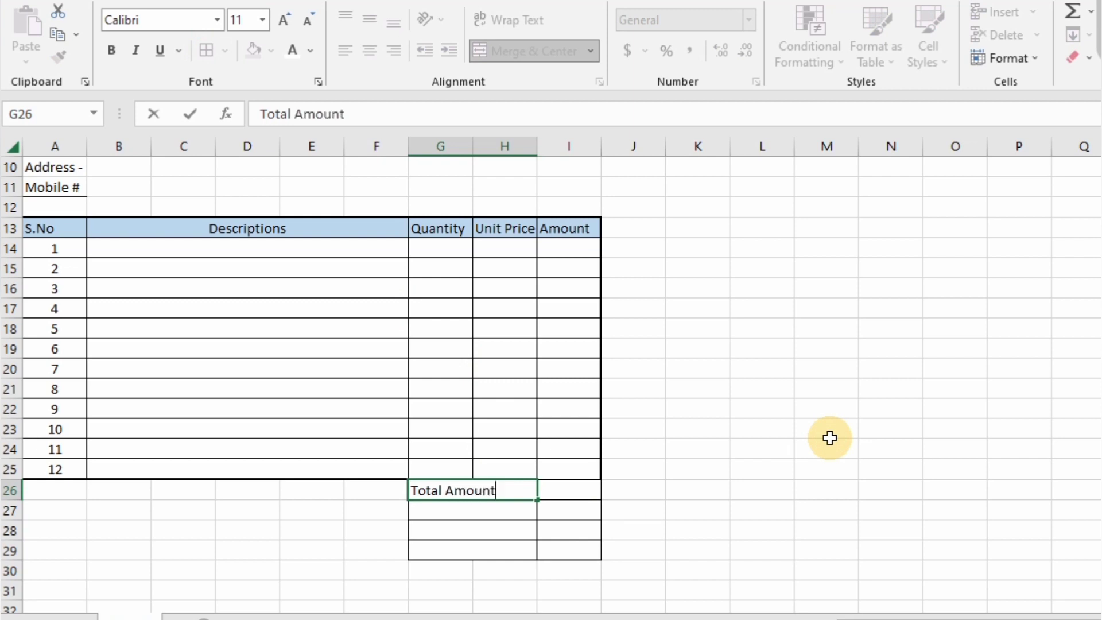
key(Return)
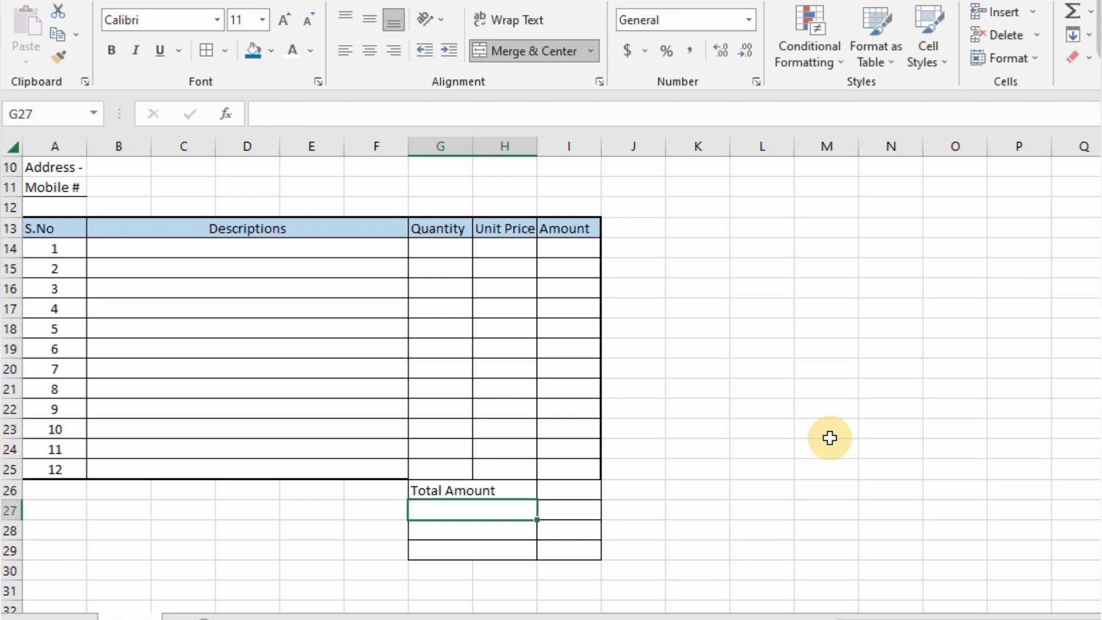
text(GST)
key(Return)
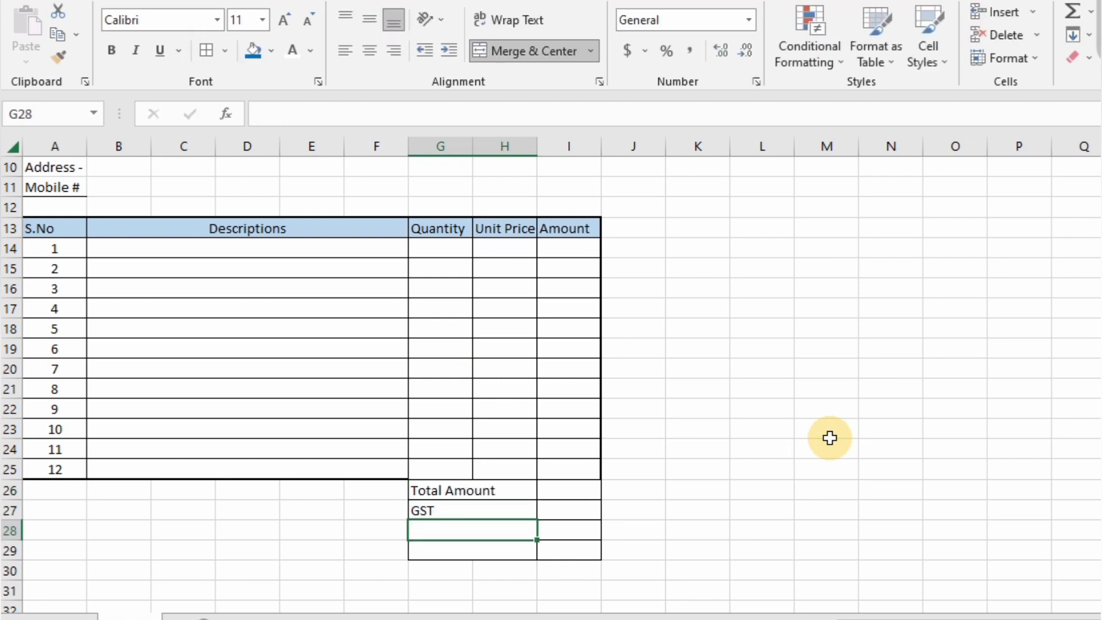
text(SGST)
key(Return)
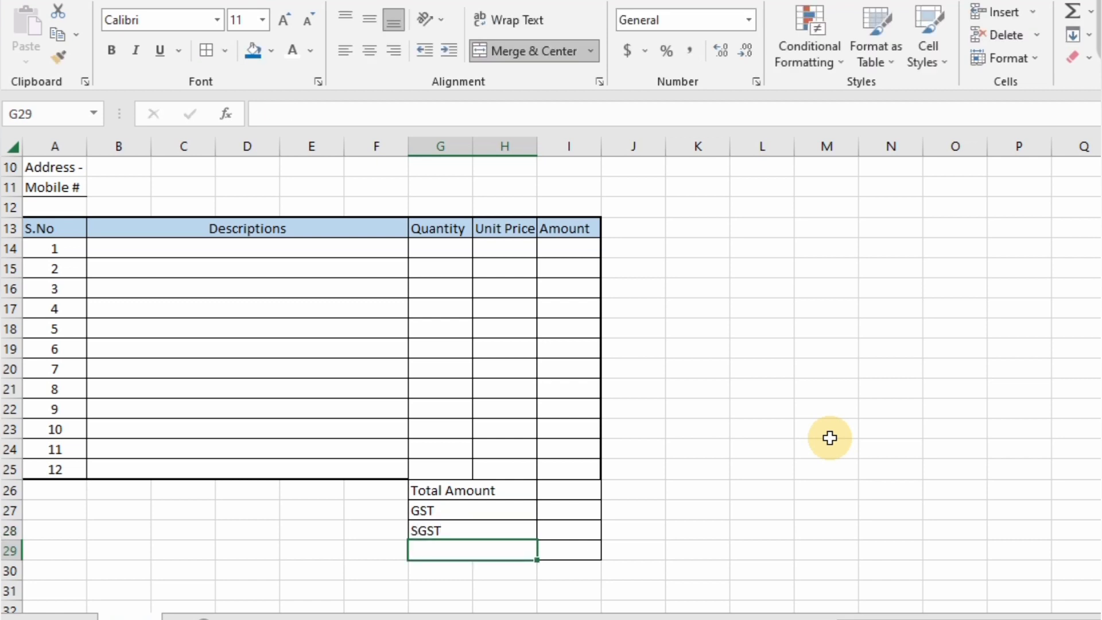
text(Grand Total)
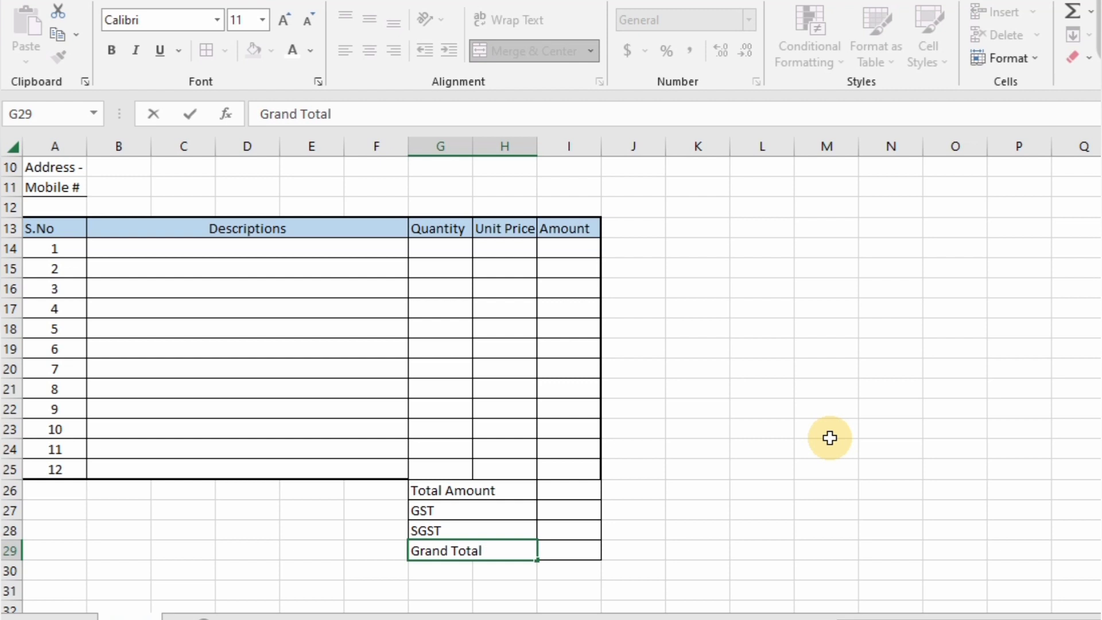
key(ctrl+Return)
key(shift+Up)
key(shift+Up)
key(shift+Up)
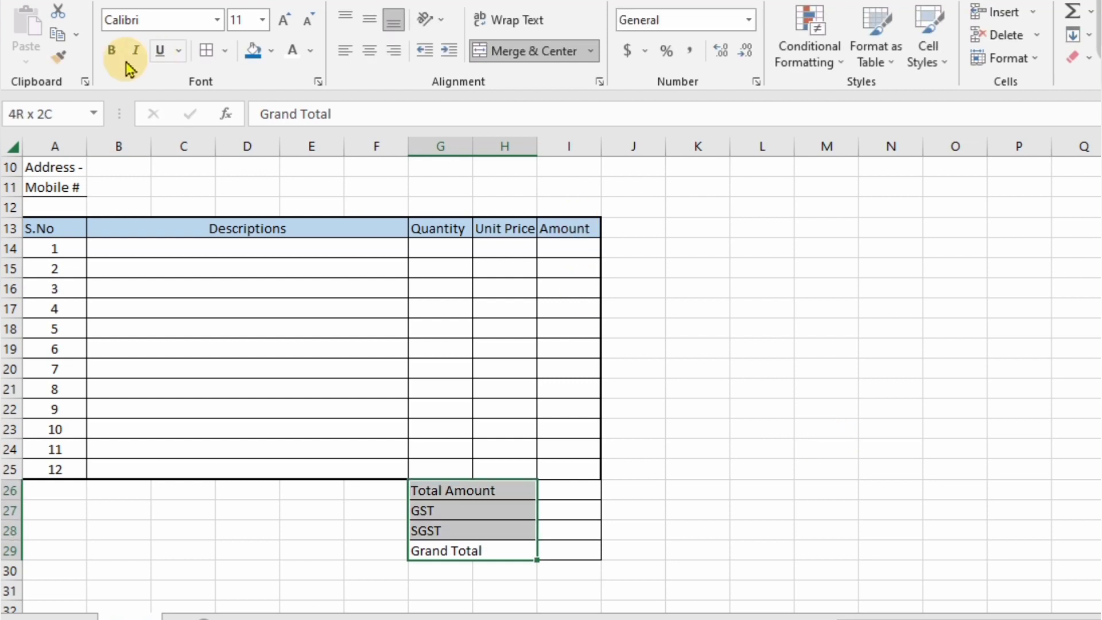
- Bold and right-align the total labels, relabelling the tax rows GST 9% and SGST 9%
click(111, 50)
click(398, 50)
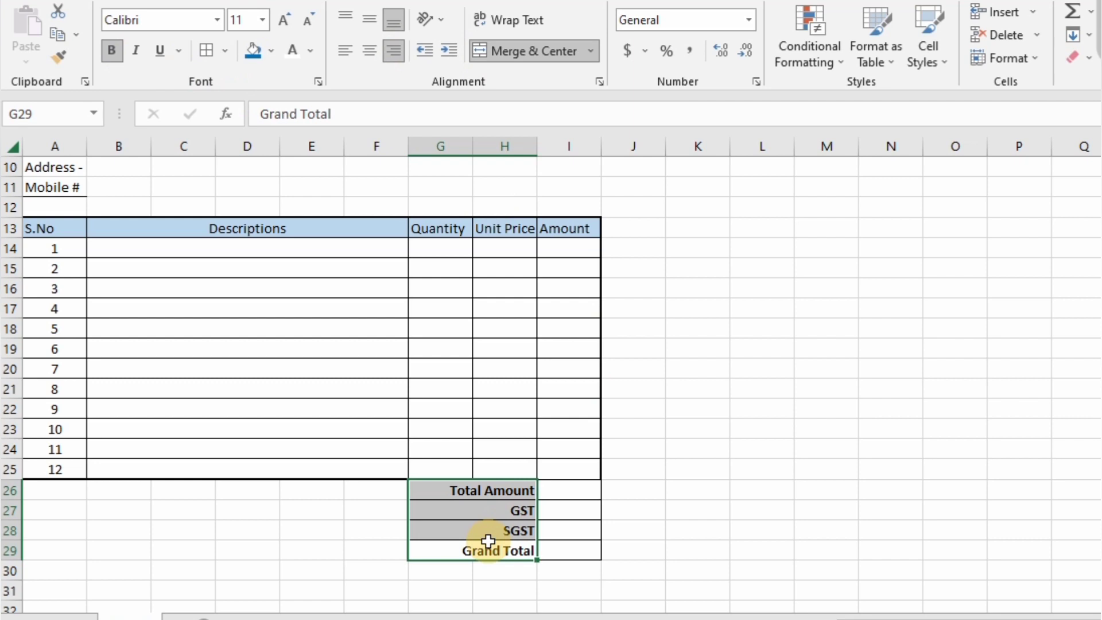
click(529, 509)
double_click(533, 510)
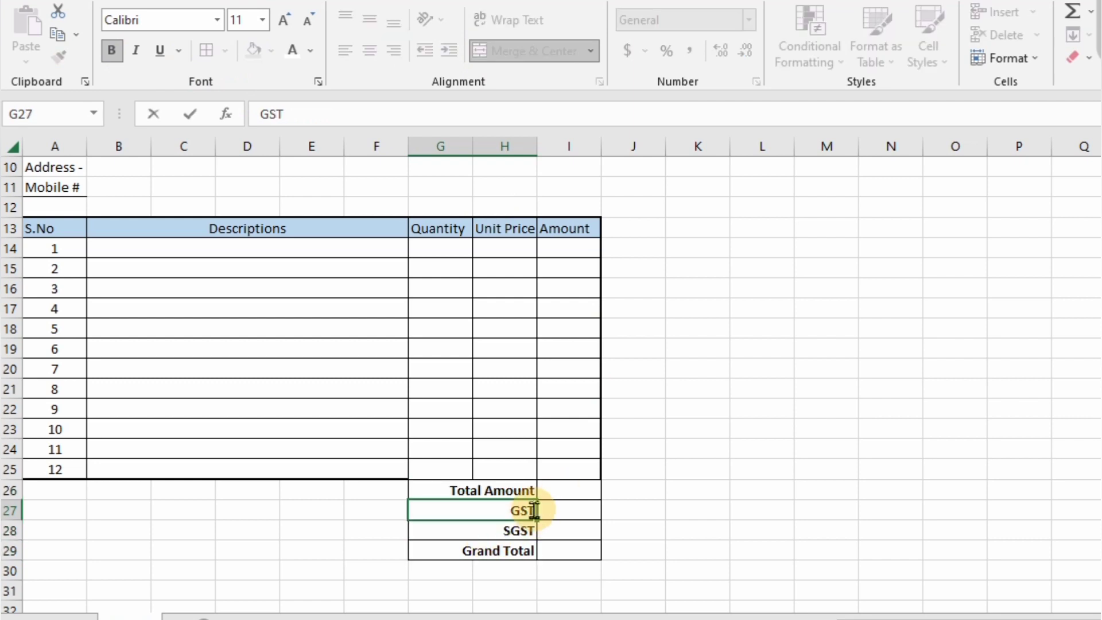
key(Return)
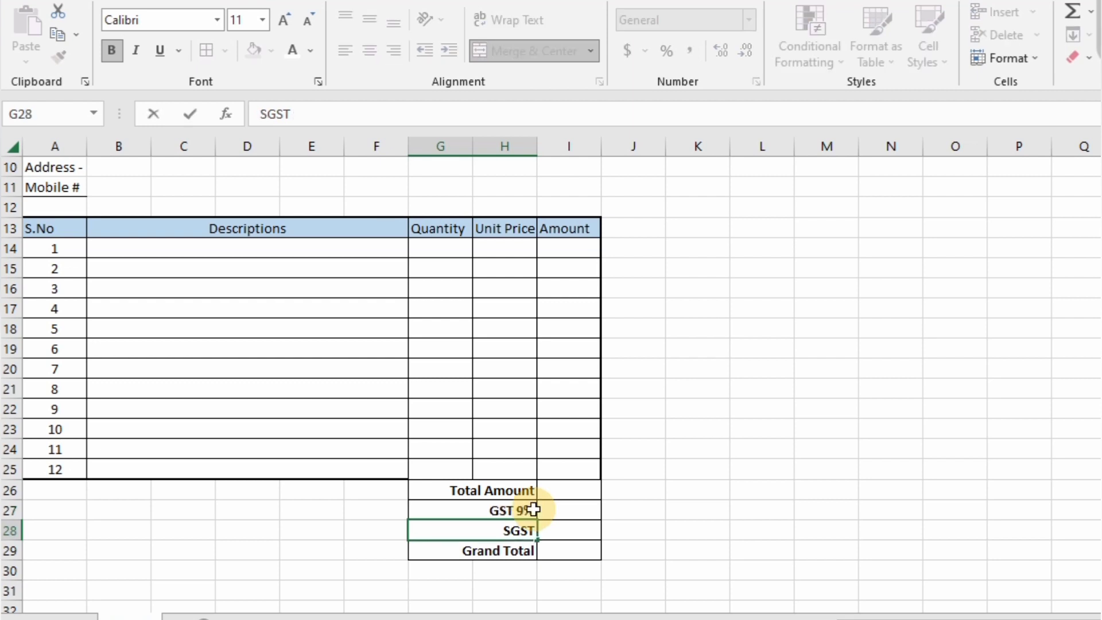
key(Return)
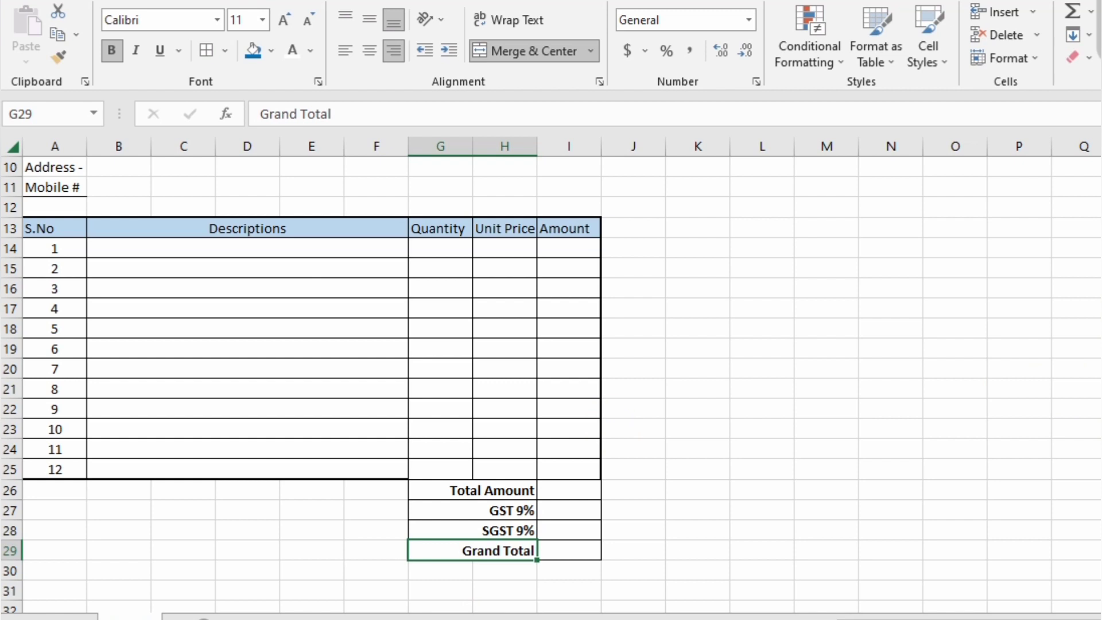
scroll(603, 423, up, 3)
- Add a bottom border under the Invoice title row at A6
scroll(511, 396, up, 1)
click(371, 270)
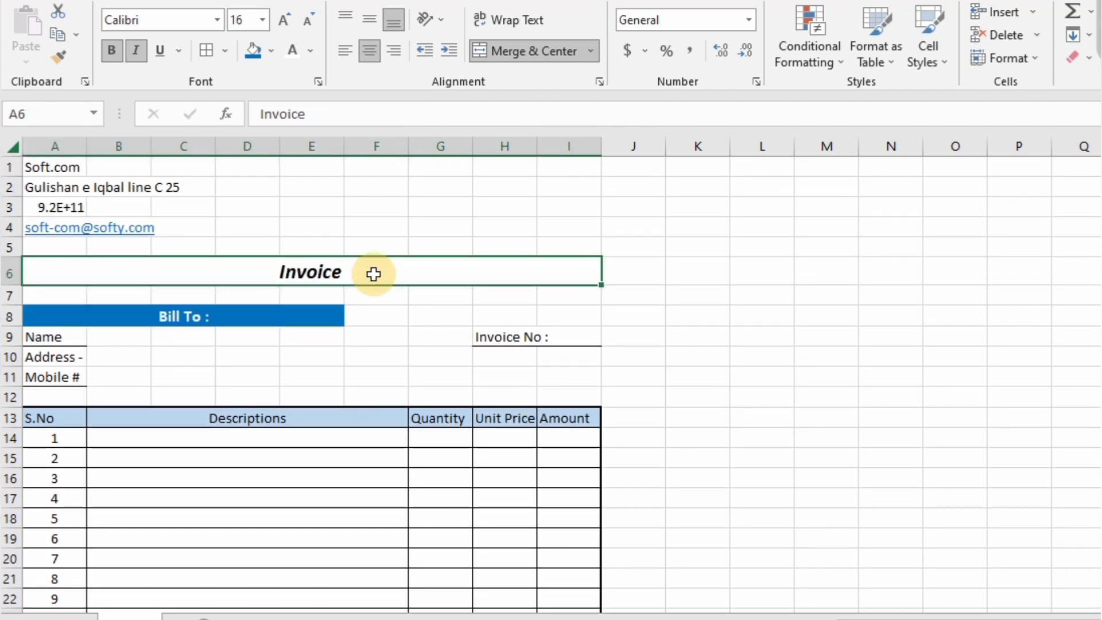
click(224, 51)
click(287, 566)
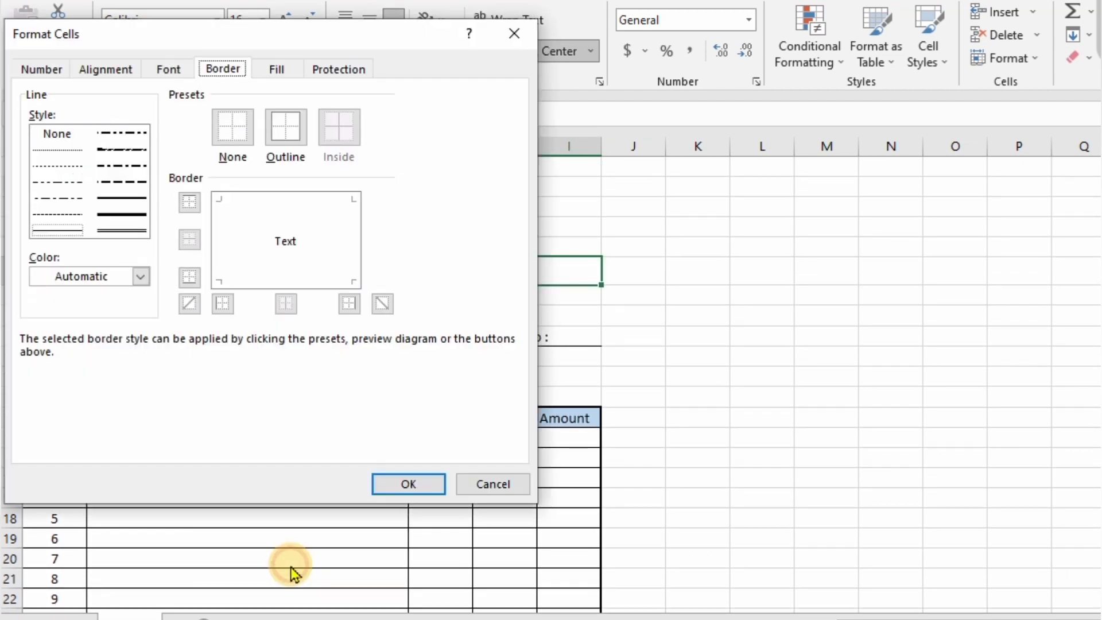
click(408, 484)
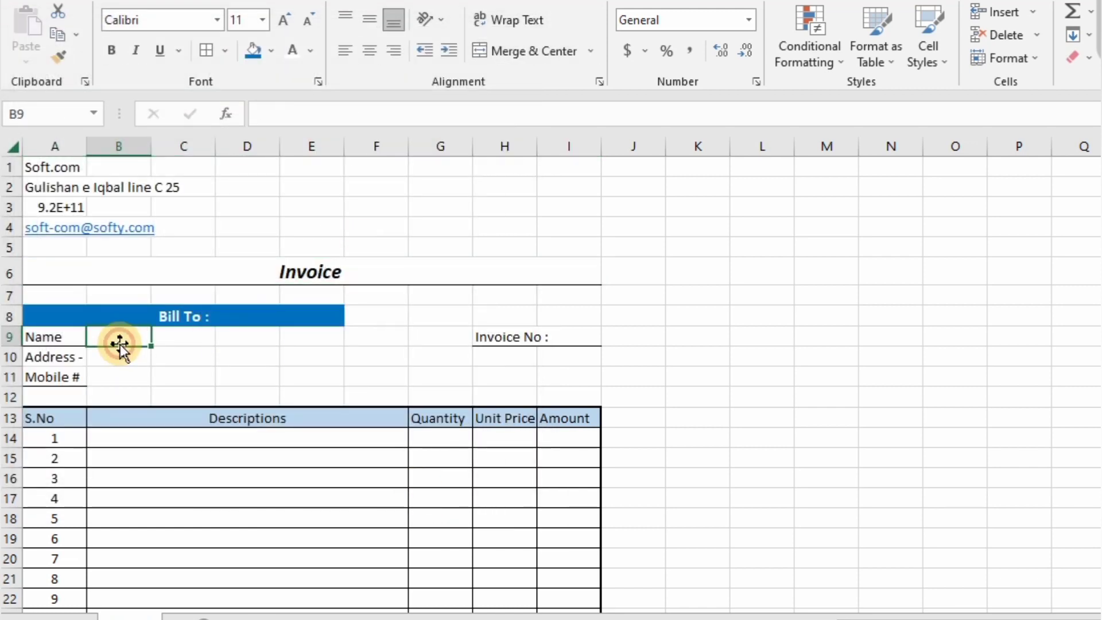
- Merge B9:D11 across each row and border the merged Name, Address and Mobile entry cells
drag(118, 342, 247, 337)
drag(119, 343, 247, 377)
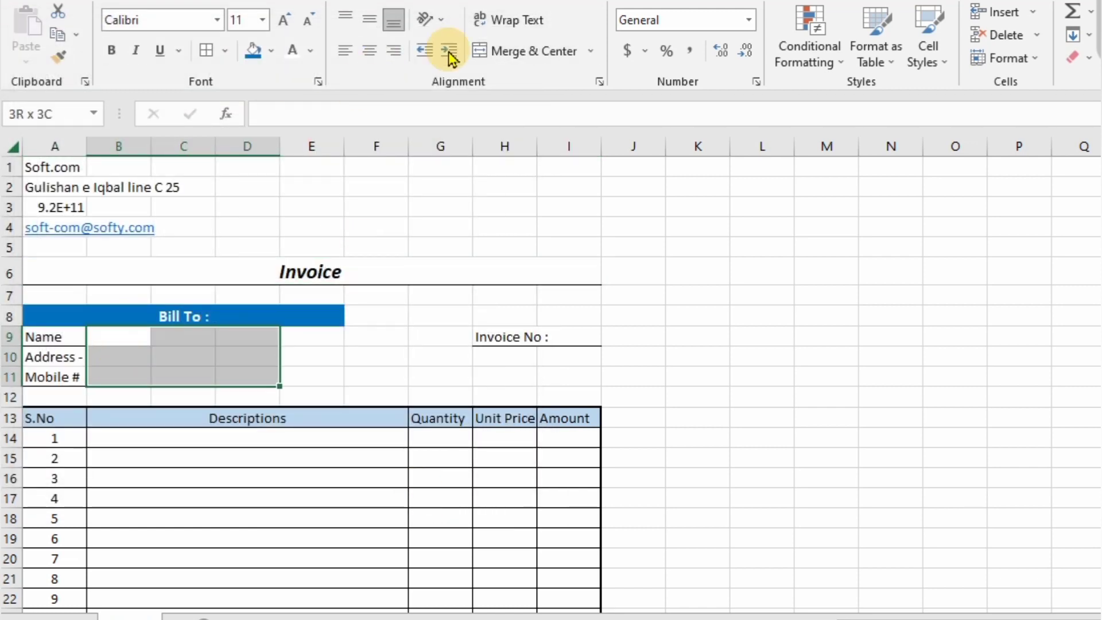
click(588, 51)
click(534, 101)
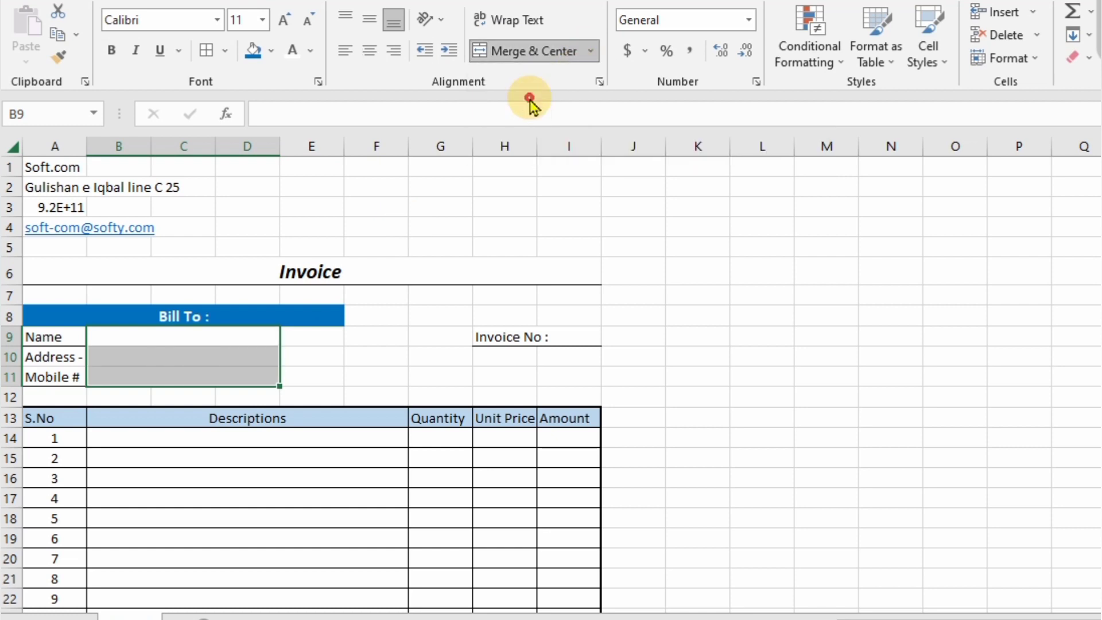
click(225, 50)
click(235, 569)
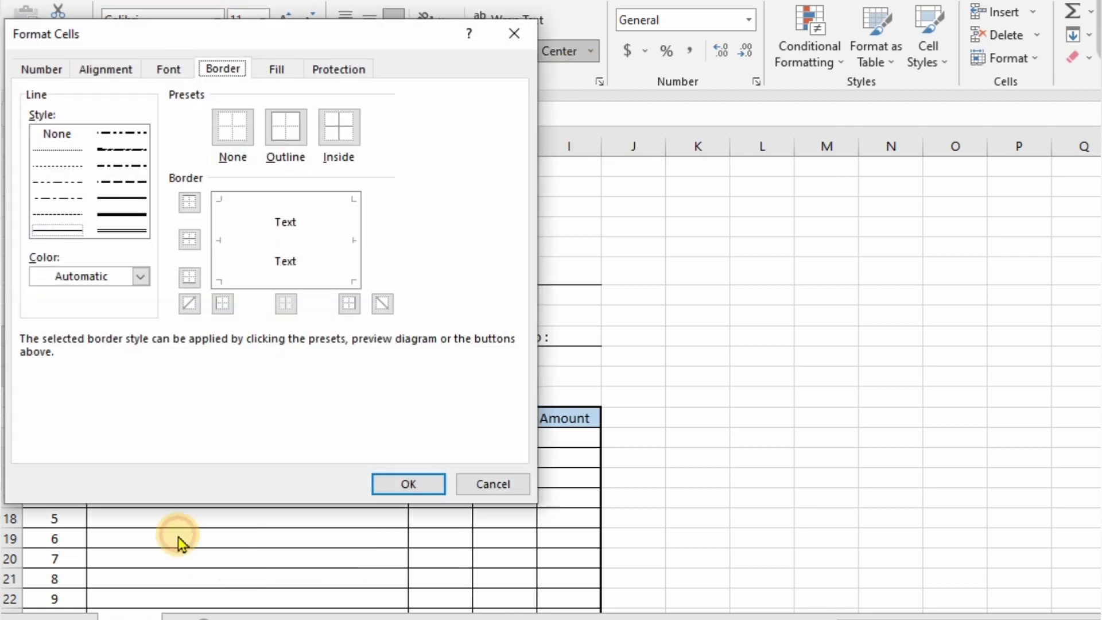
click(403, 483)
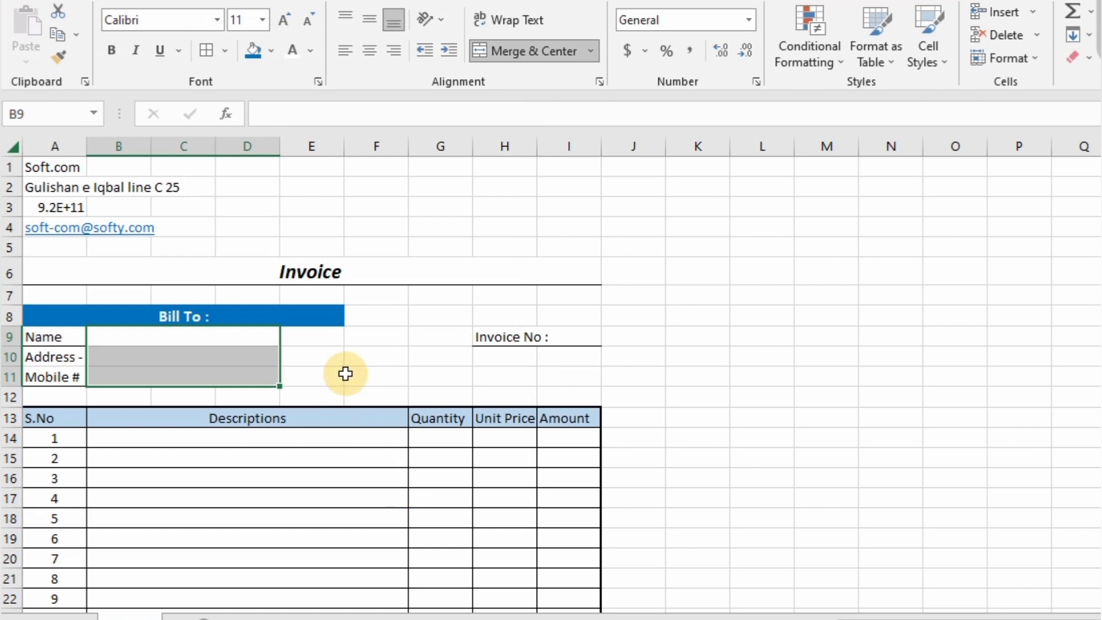
- Reapply borders to the Name and Address entry cells
click(230, 342)
click(212, 362)
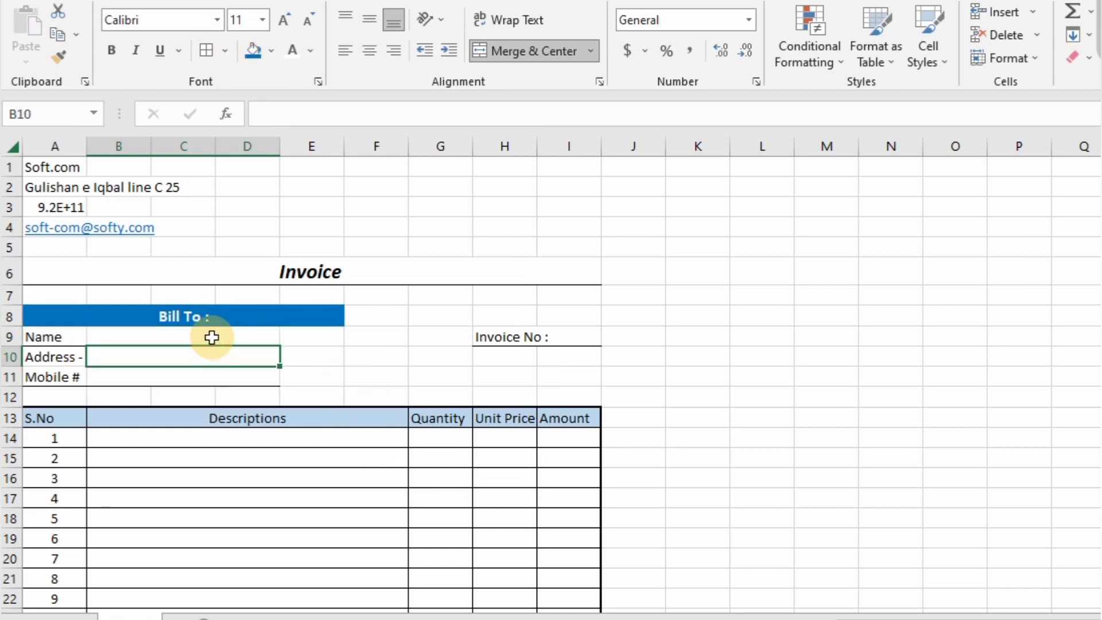
ctrl+click(212, 337)
click(225, 50)
click(270, 566)
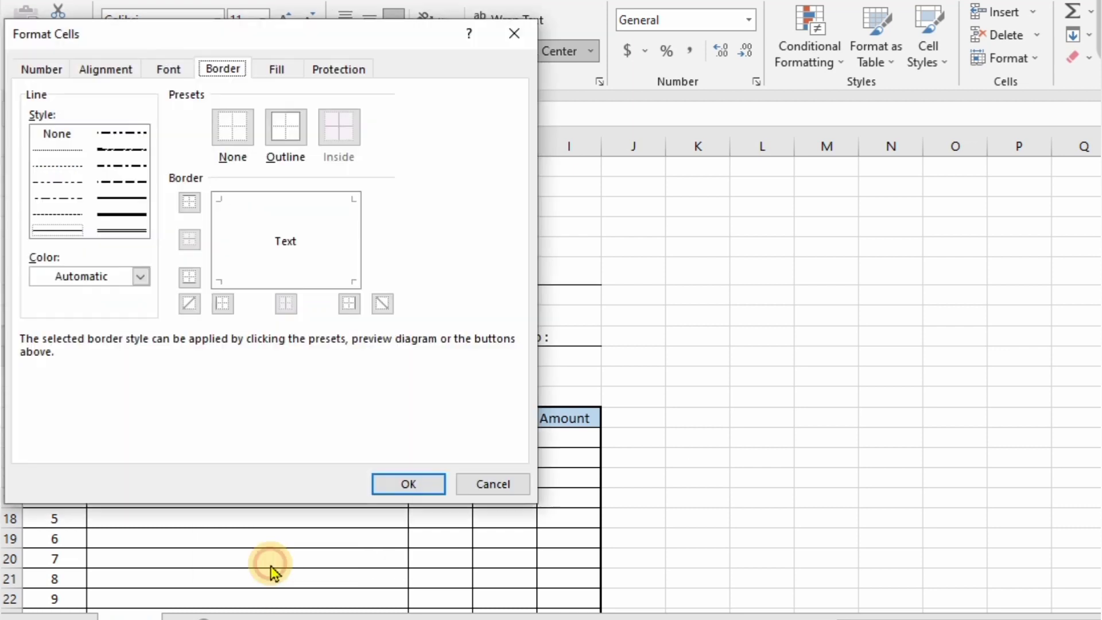
click(404, 484)
- Give A10:A11 left, right and middle borders without a top border
click(360, 364)
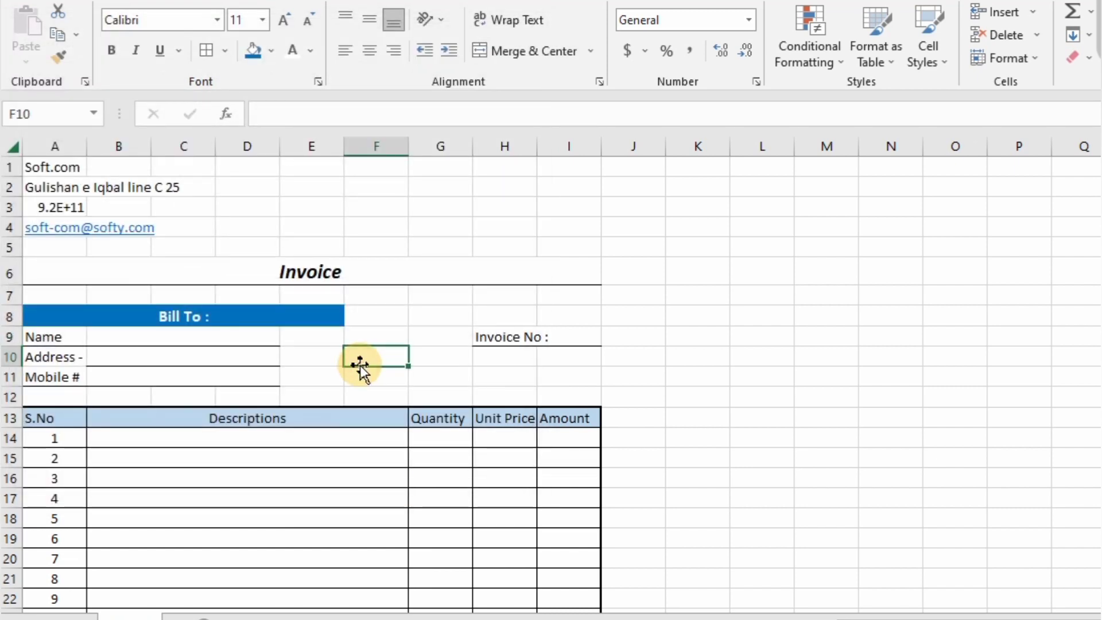
drag(47, 355, 53, 377)
click(204, 49)
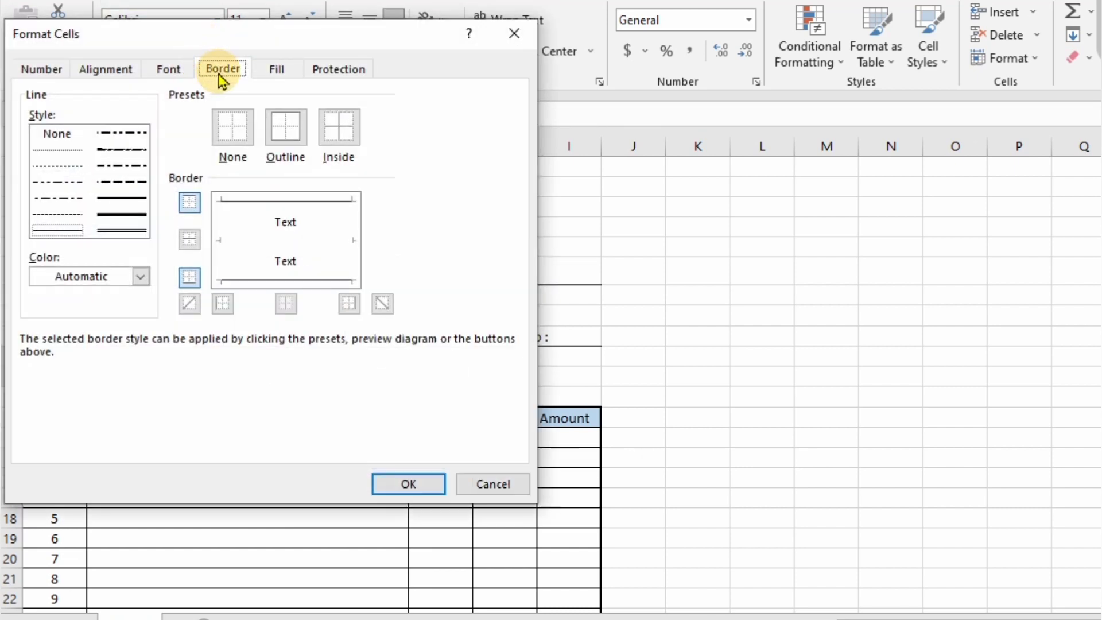
click(221, 244)
click(351, 246)
click(281, 237)
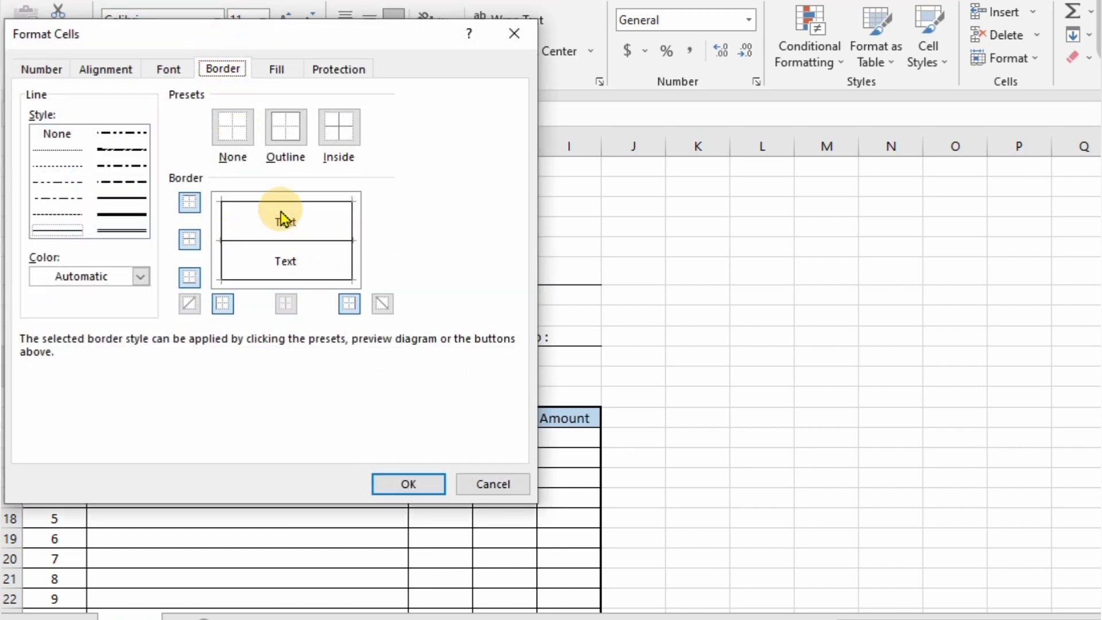
click(283, 203)
click(410, 482)
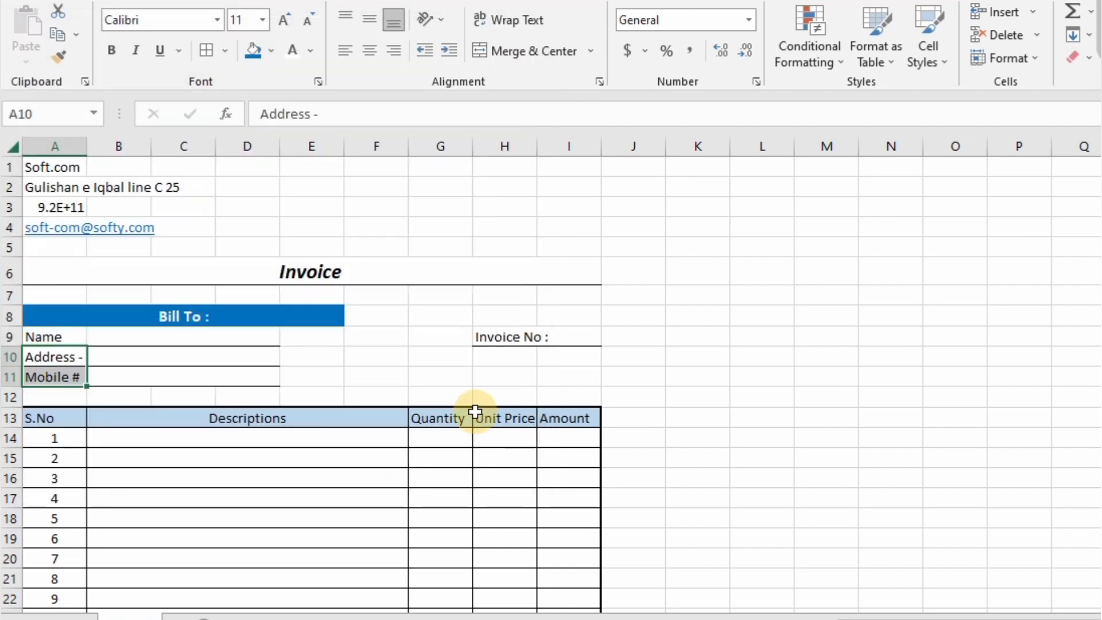
key(ctrl+Home)
- Set A1:I4 to Center Across Selection and start editing the phone number in A3
key(shift+Down)
key(shift+Down)
key(shift+Down)
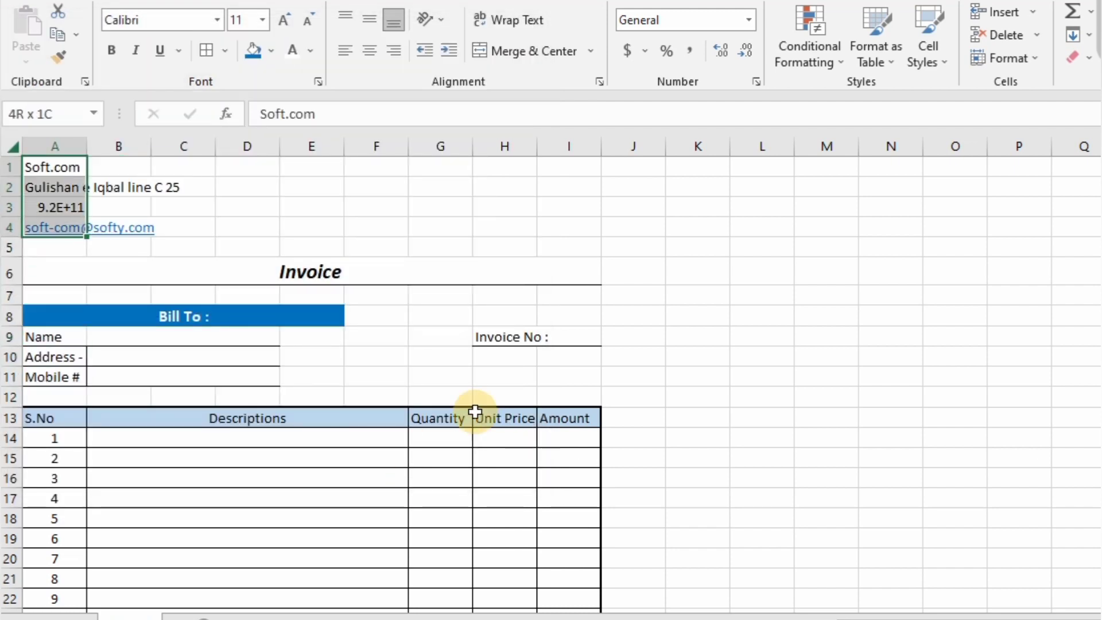
key(shift+Right)
key(shift+Right)
key(shift+Right)
key(shift+Right)
key(shift+Right)
key(shift+Right)
key(shift+Right)
key(shift+Right)
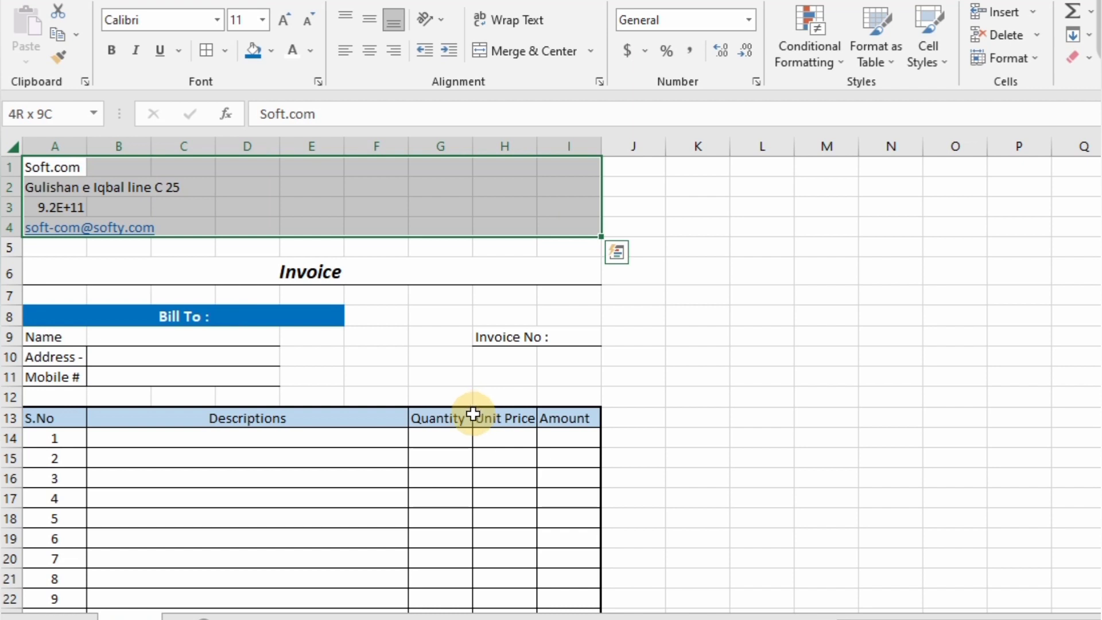
click(599, 82)
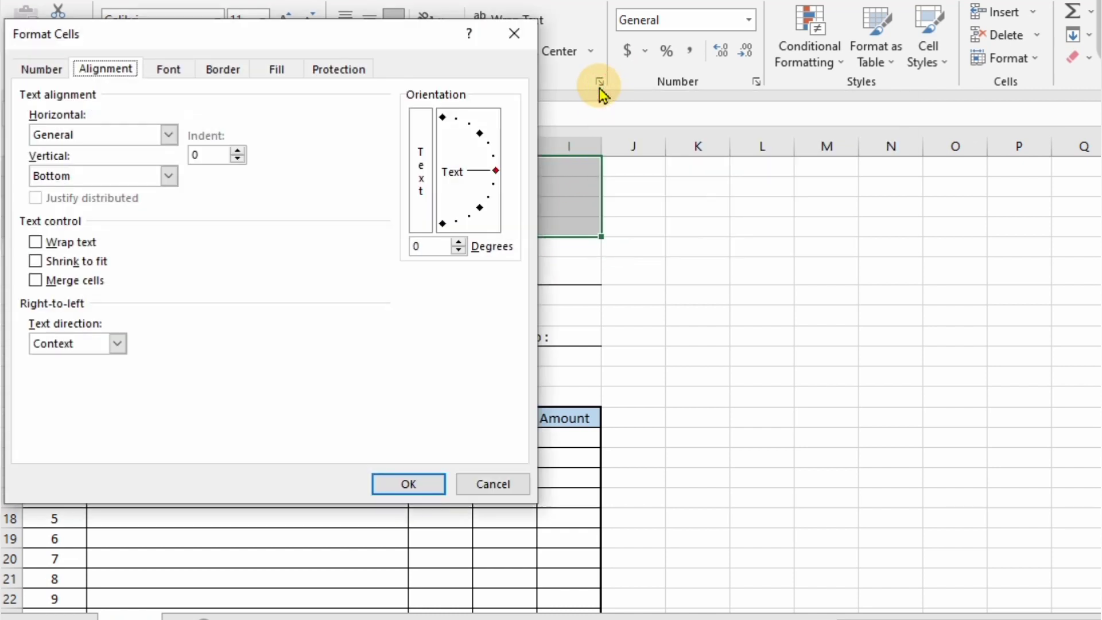
click(169, 134)
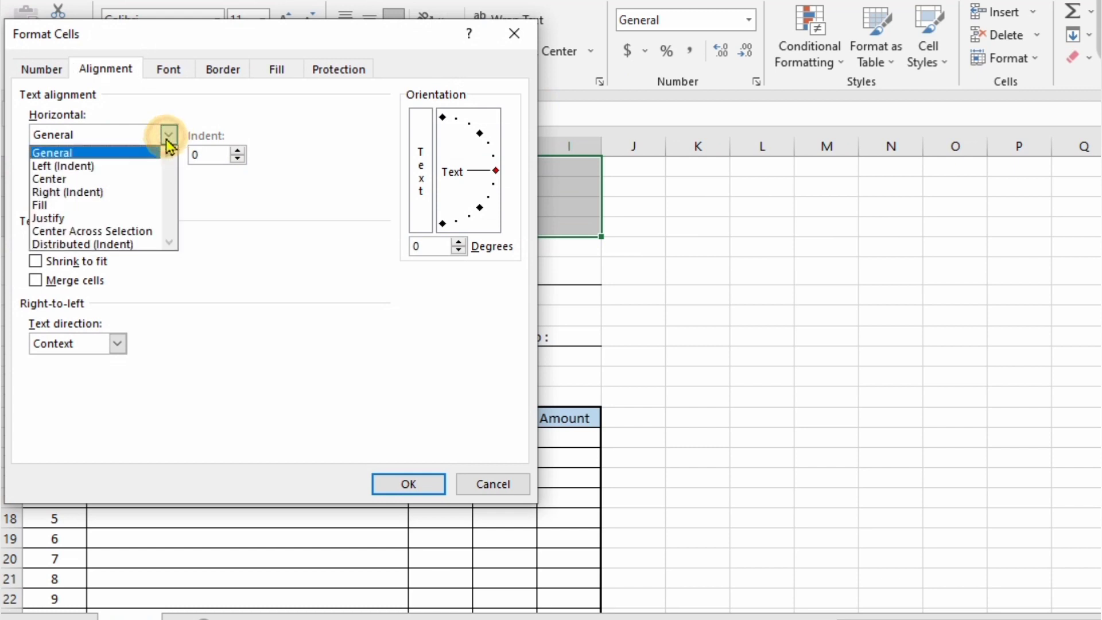
click(107, 180)
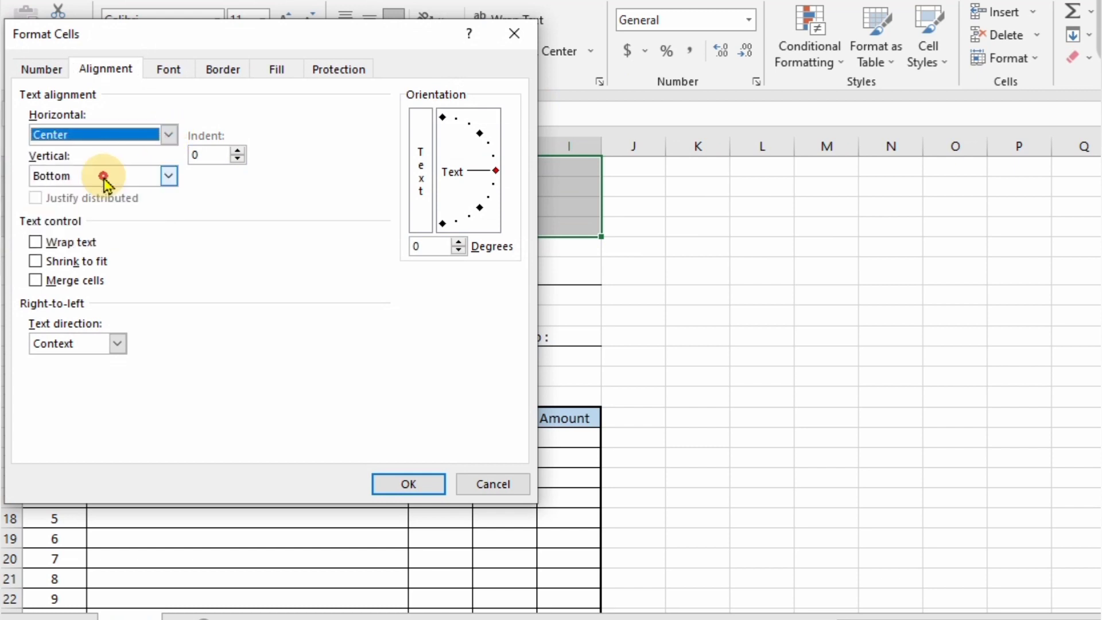
click(169, 135)
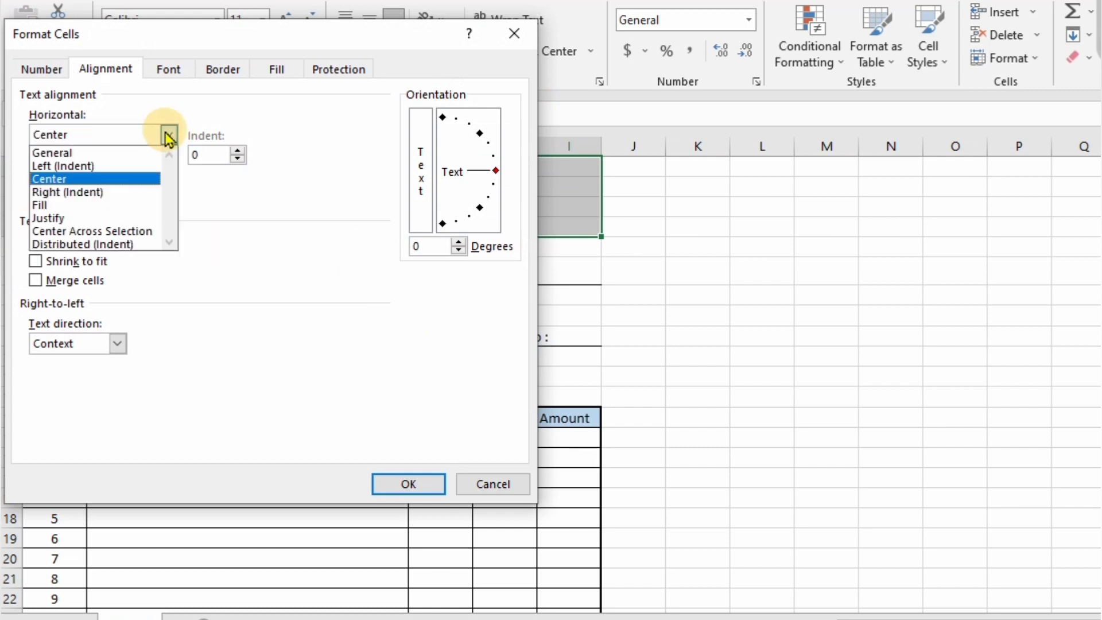
click(140, 232)
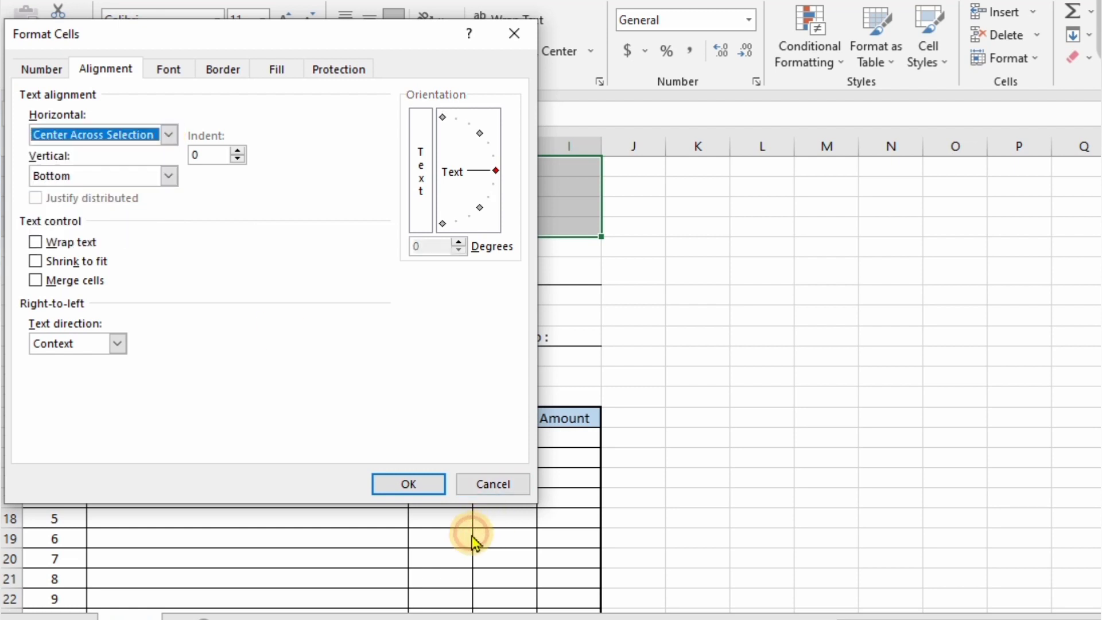
click(408, 484)
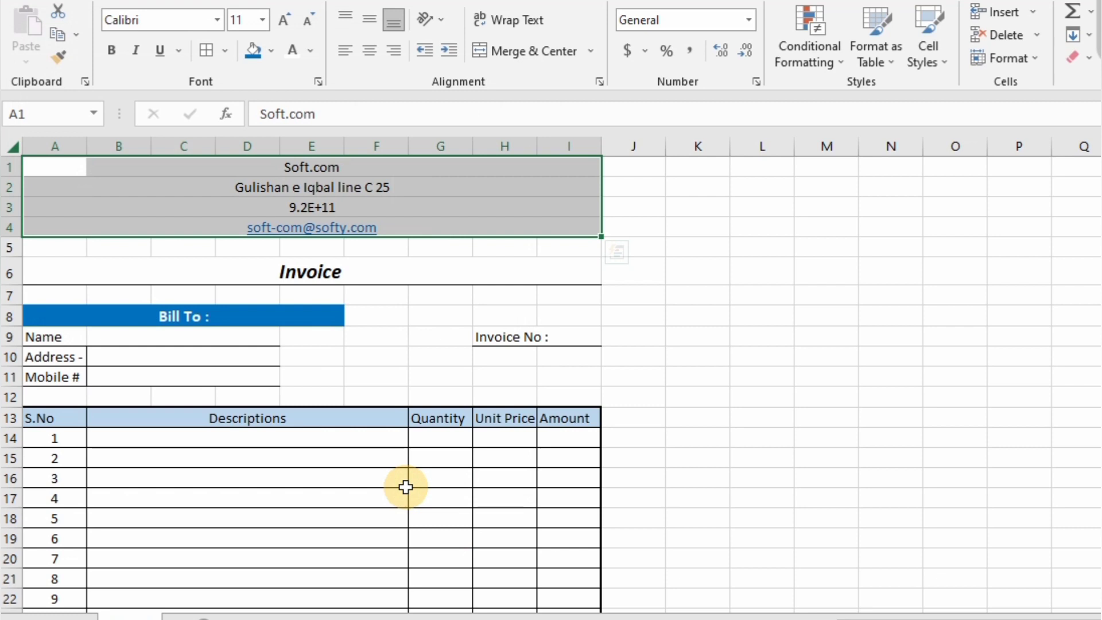
click(325, 208)
double_click(42, 209)
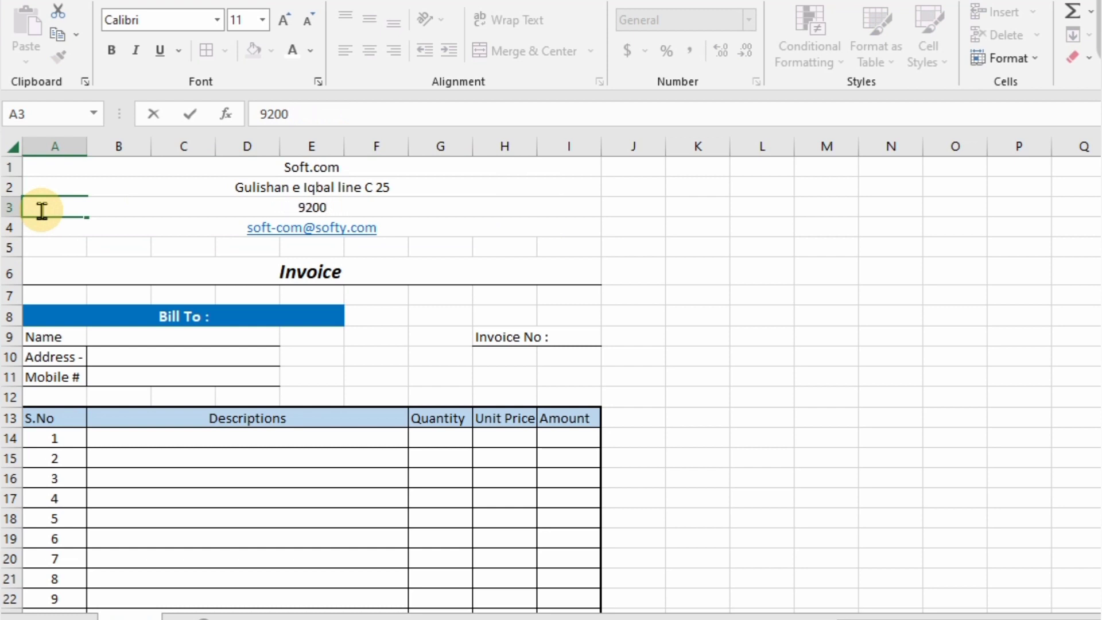
- Confirm the phone number in A3 and put an outside border around A1:I33
key(Return)
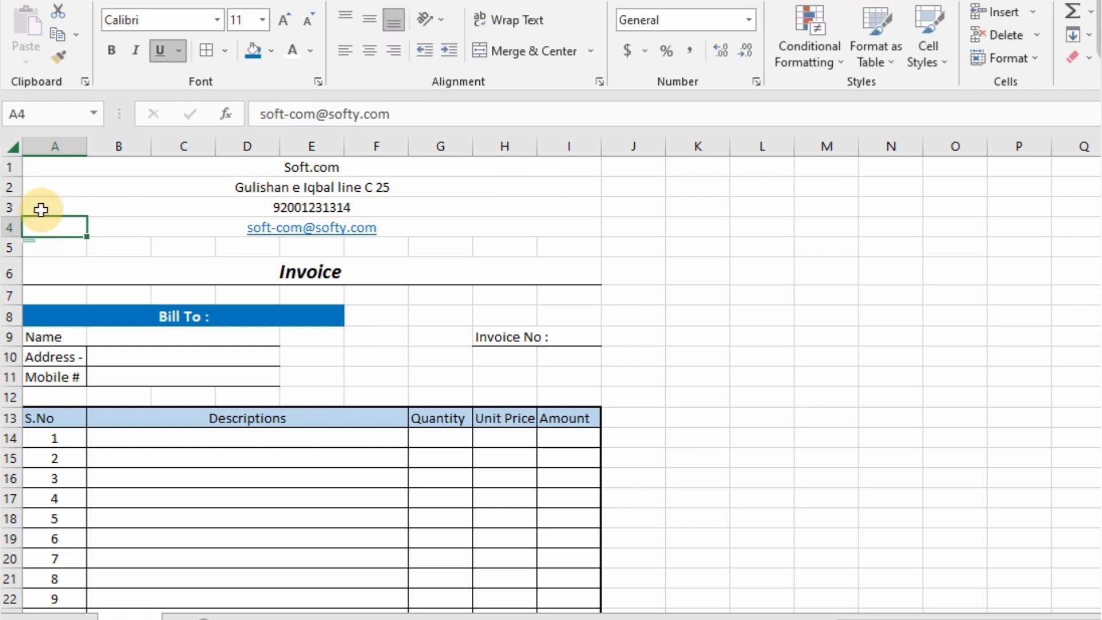
click(108, 169)
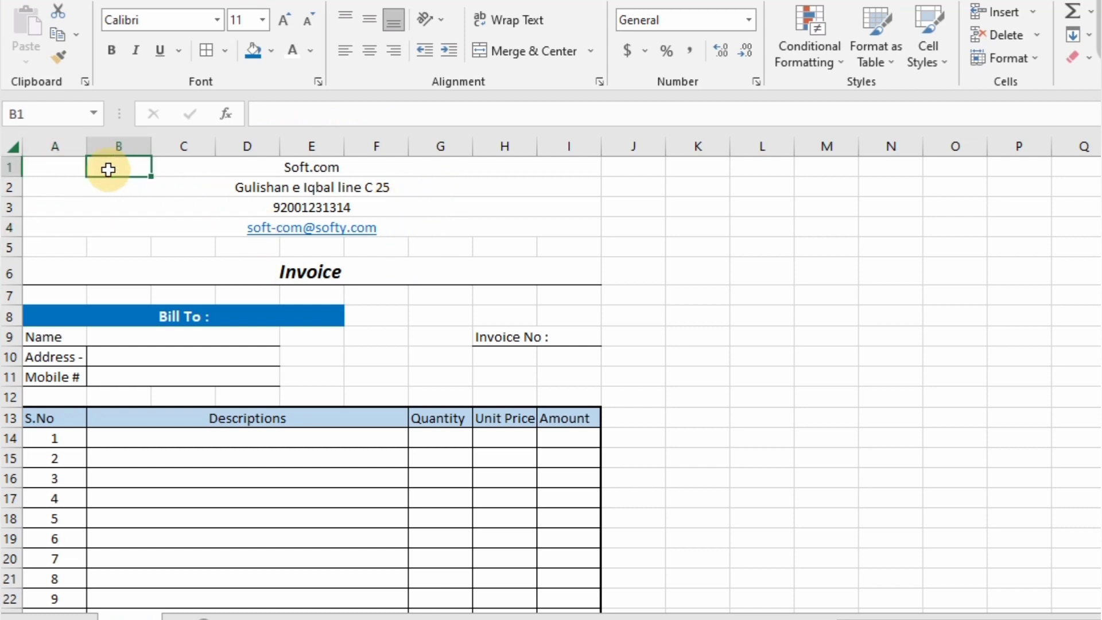
key(Left)
key(shift+Right)
key(shift+Right)
key(shift+Right)
key(shift+Right)
key(shift+Right)
key(shift+Right)
key(shift+Right)
key(shift+Right)
key(shift+Down)
key(shift+Down)
key(shift+Down)
key(shift+Down)
key(shift+Down)
key(shift+Down)
key(shift+Down)
key(shift+Down)
key(shift+Down)
key(shift+Down)
key(shift+Down)
key(shift+Down)
key(shift+Down)
key(shift+Down)
key(shift+Down)
key(shift+Down)
key(shift+Down)
key(shift+Down)
key(shift+Down)
key(shift+Down)
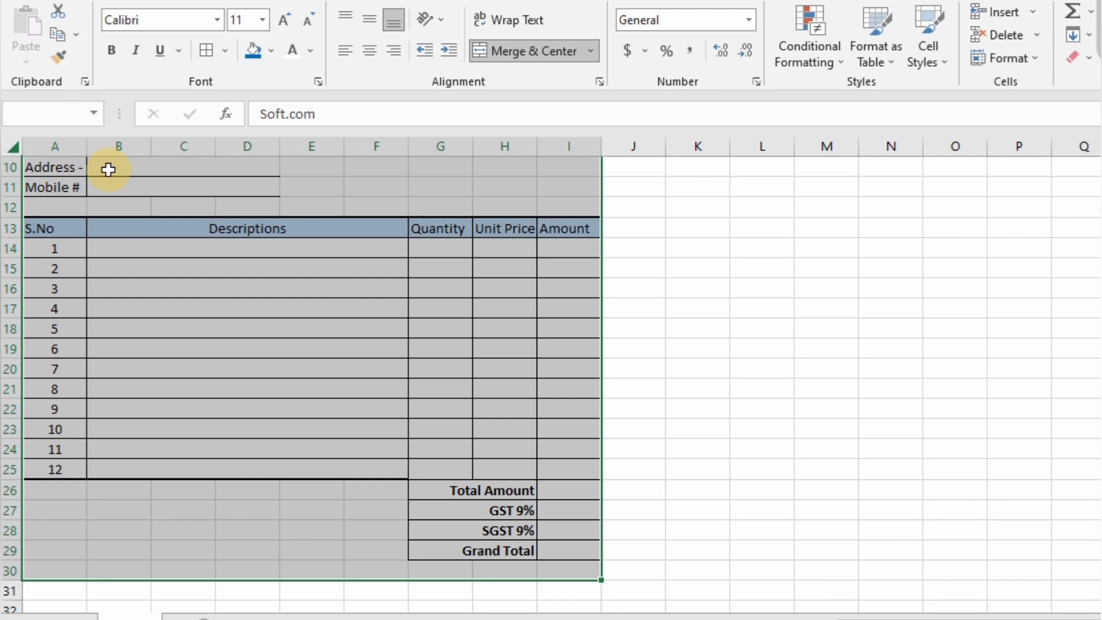
key(shift+Down)
key(shift+Down)
key(shift+Down)
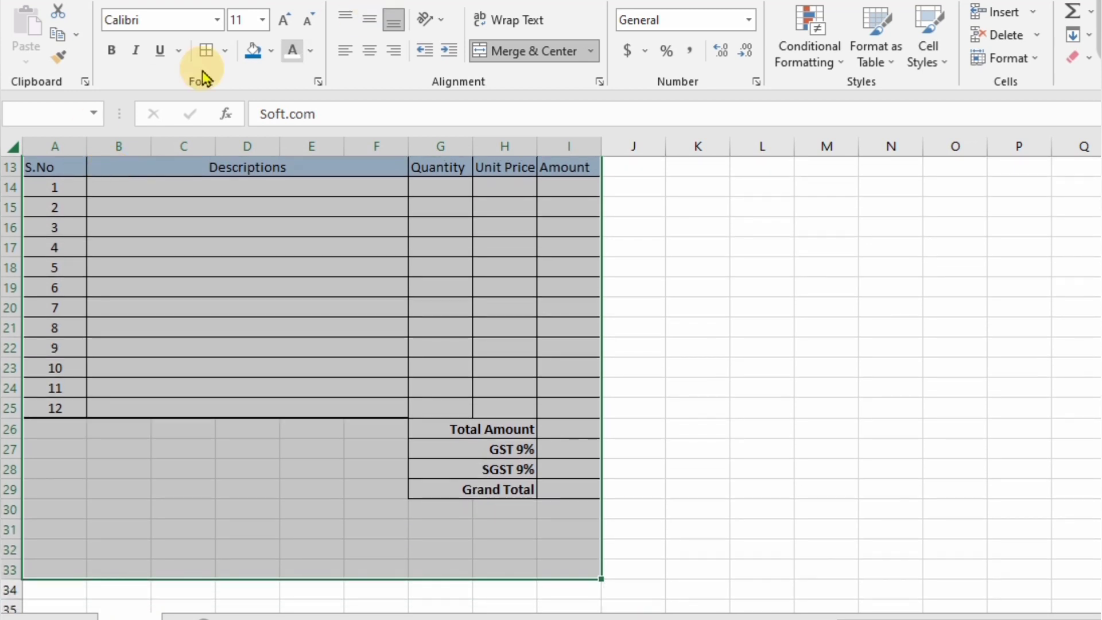
click(224, 50)
click(208, 346)
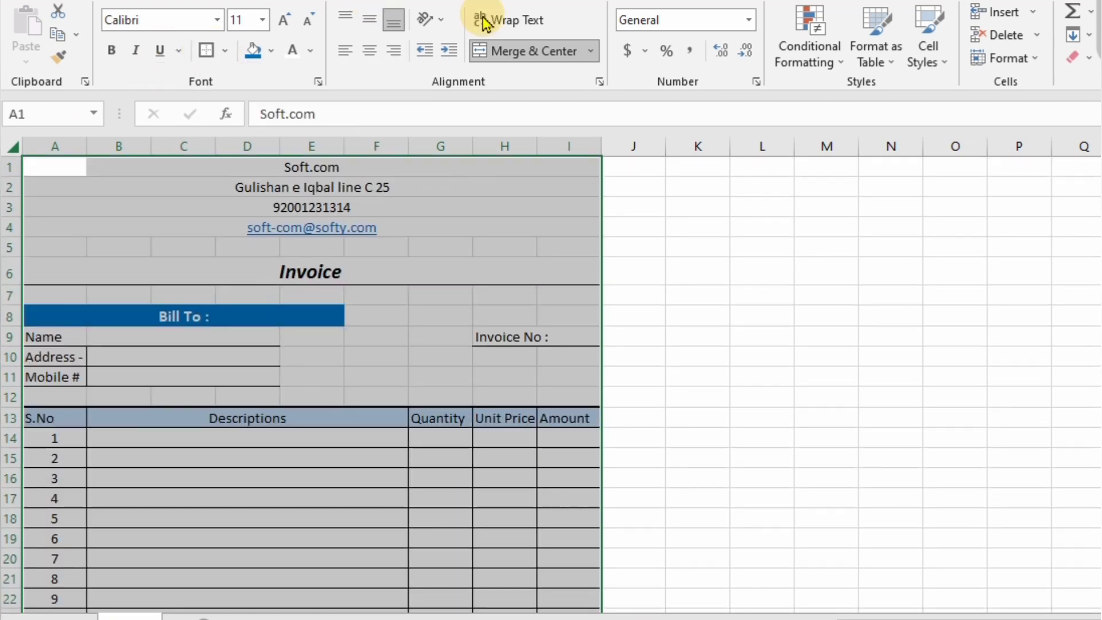
- Hide the gridlines on Sheet1 from the View tab
click(625, 0)
click(226, 49)
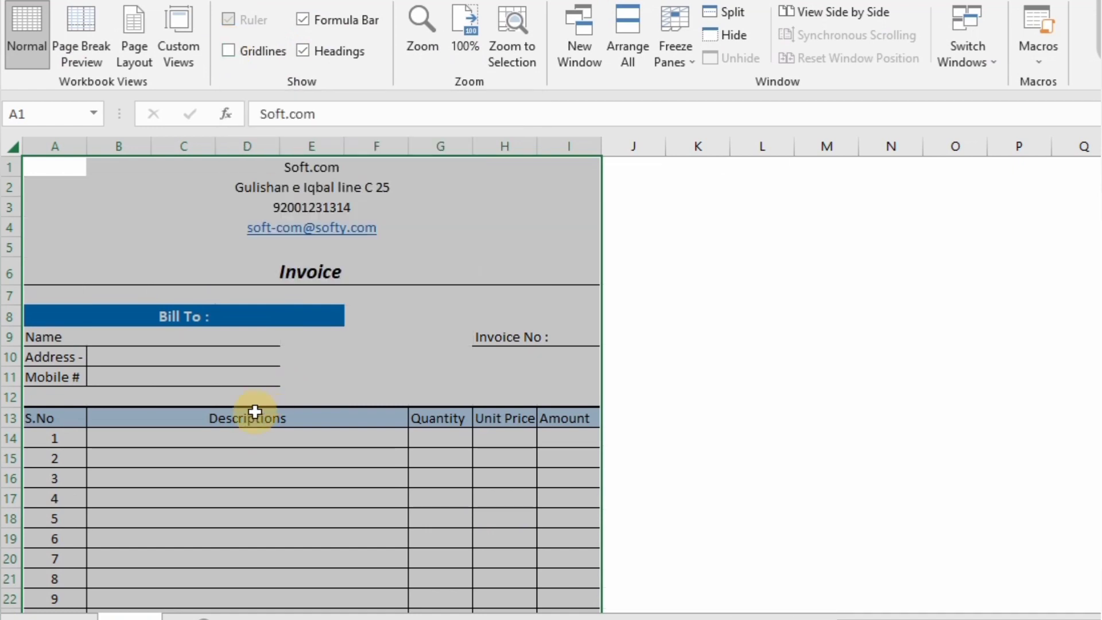
click(307, 392)
key(Down)
key(Down)
key(Down)
key(Down)
key(Down)
key(Down)
key(Down)
key(Down)
key(Down)
key(Down)
key(Down)
key(Down)
key(Down)
key(Down)
key(Down)
key(Down)
key(Down)
key(Down)
key(Down)
key(Down)
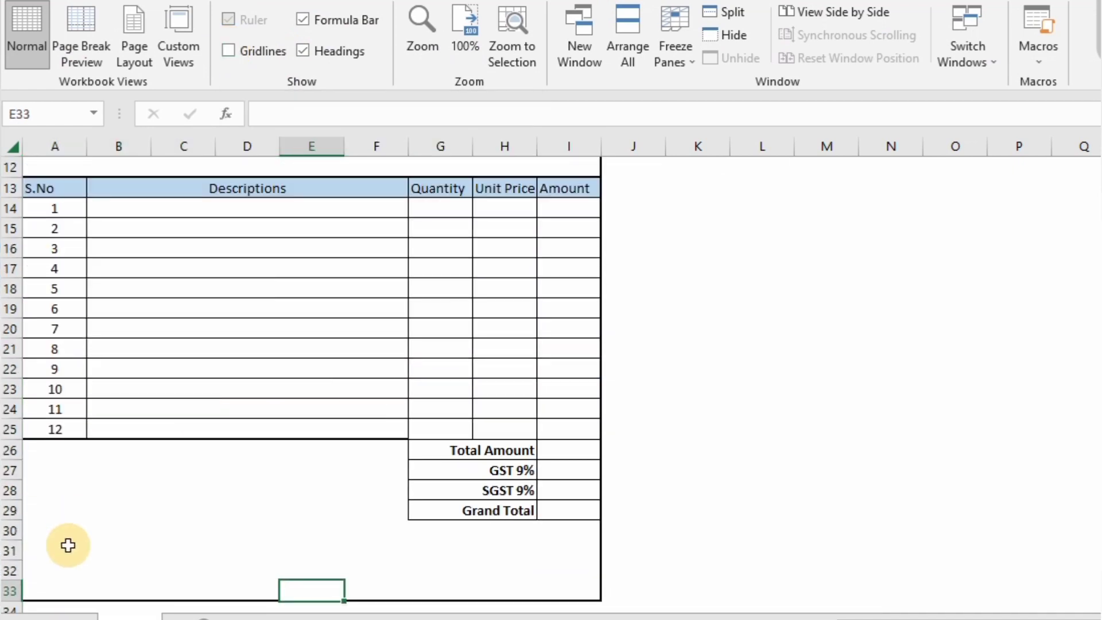
- Merge and centre A32:C32 and type the label Authorized Signature
click(54, 570)
key(shift+Right)
key(shift+Right)
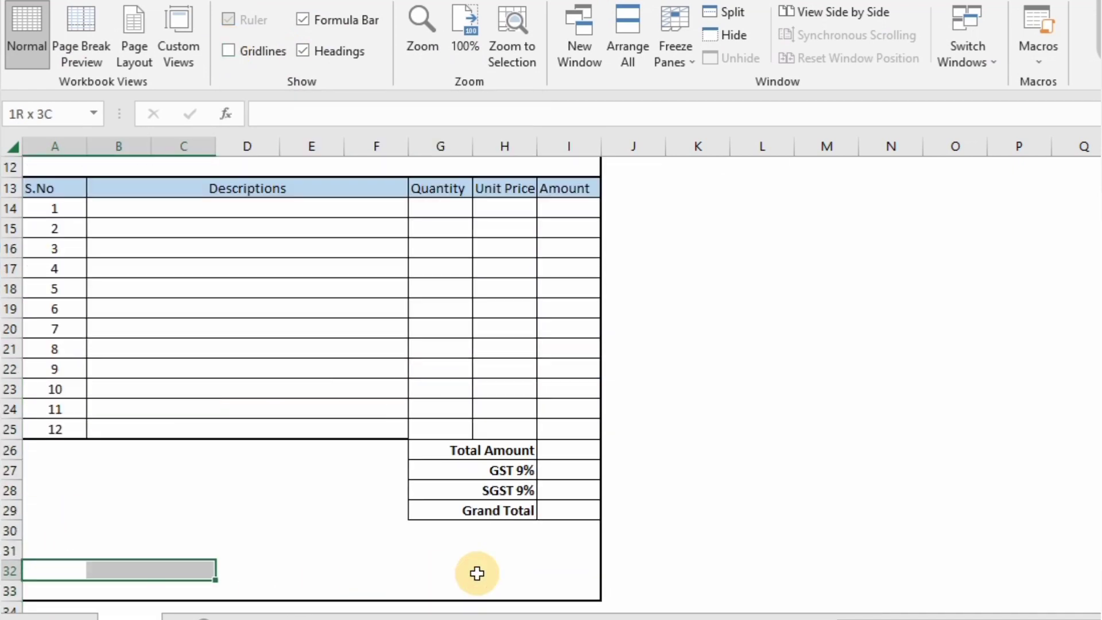
click(80, 0)
click(492, 50)
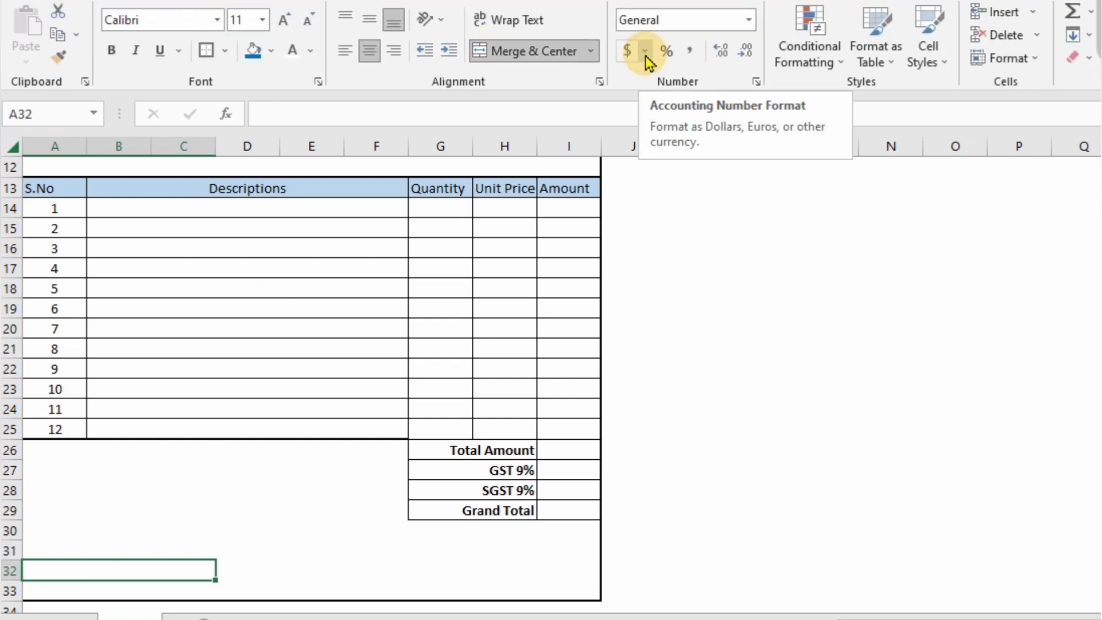
text(Authorized)
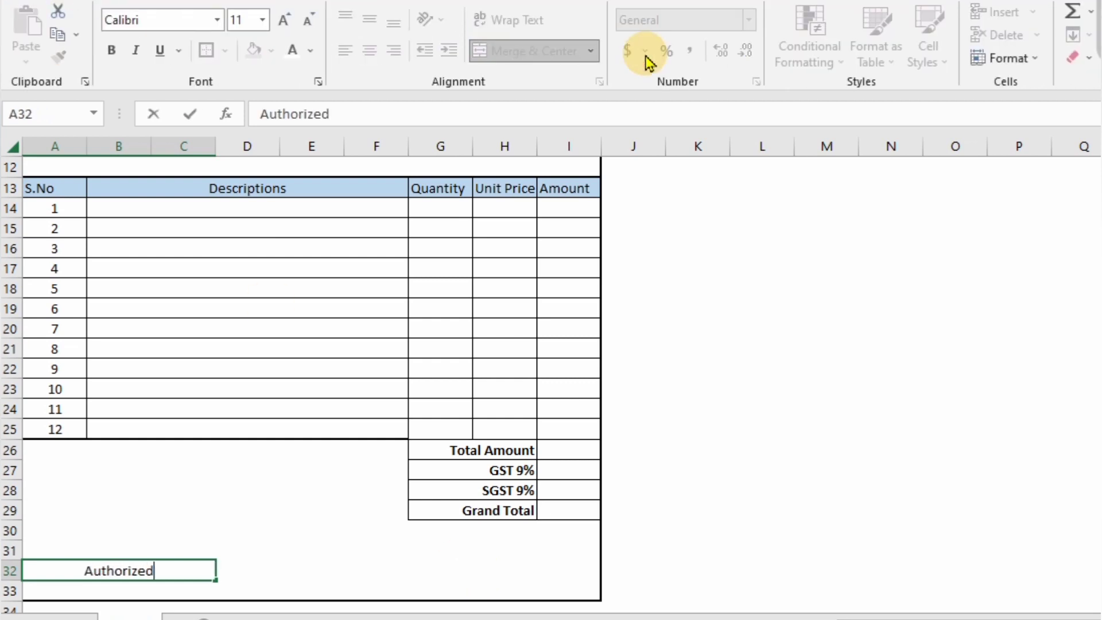
text( Signature)
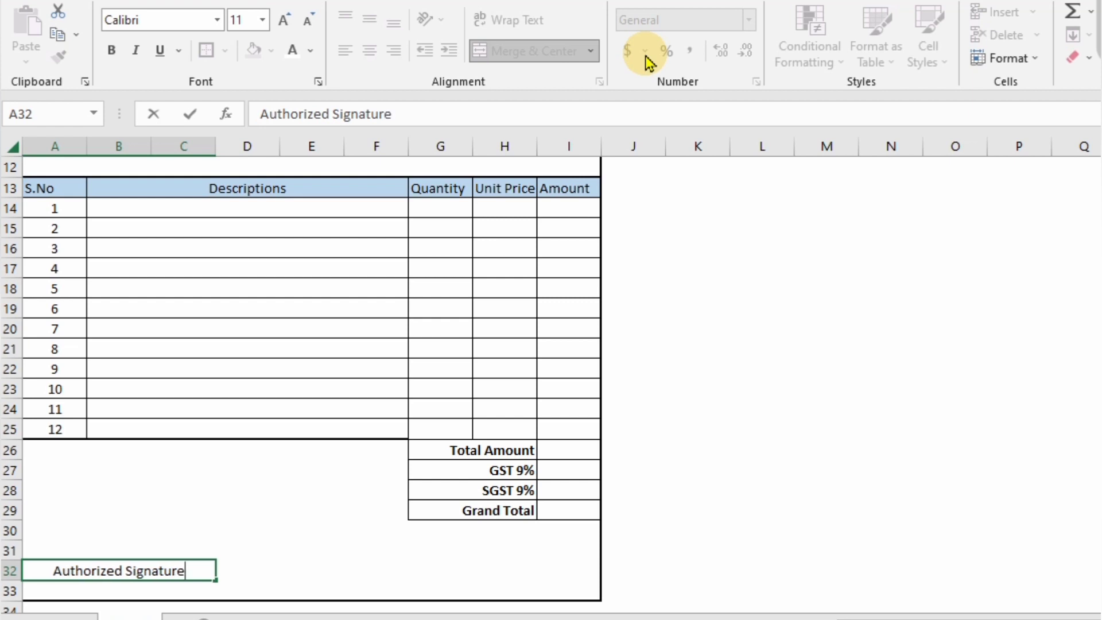
key(Return)
key(Up)
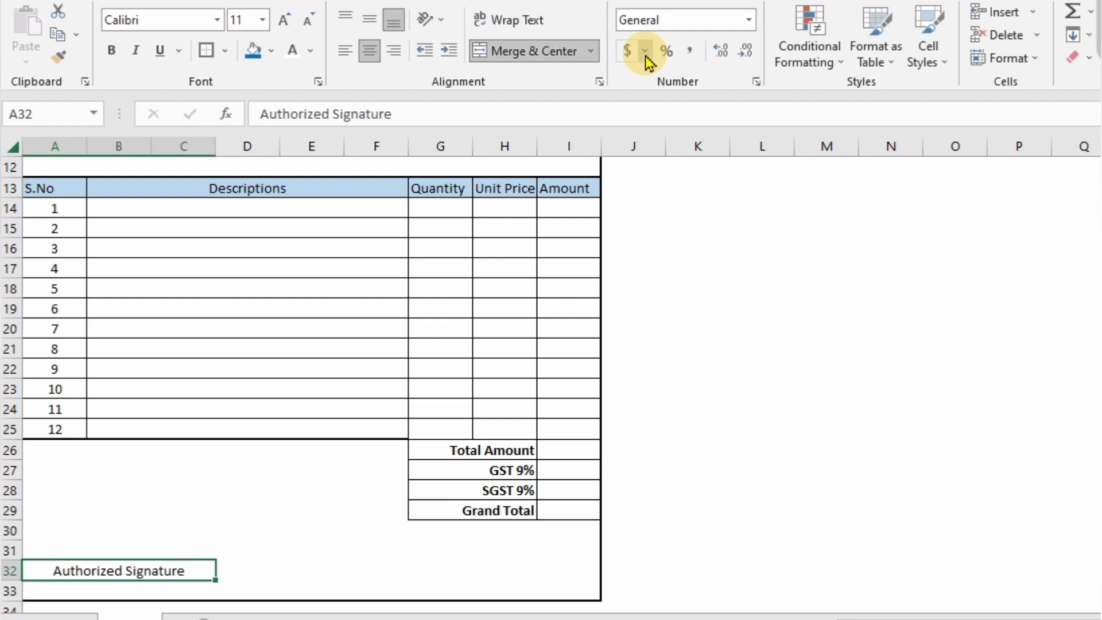
- Give the signature cell a top-only border as the signature line
click(224, 51)
click(267, 565)
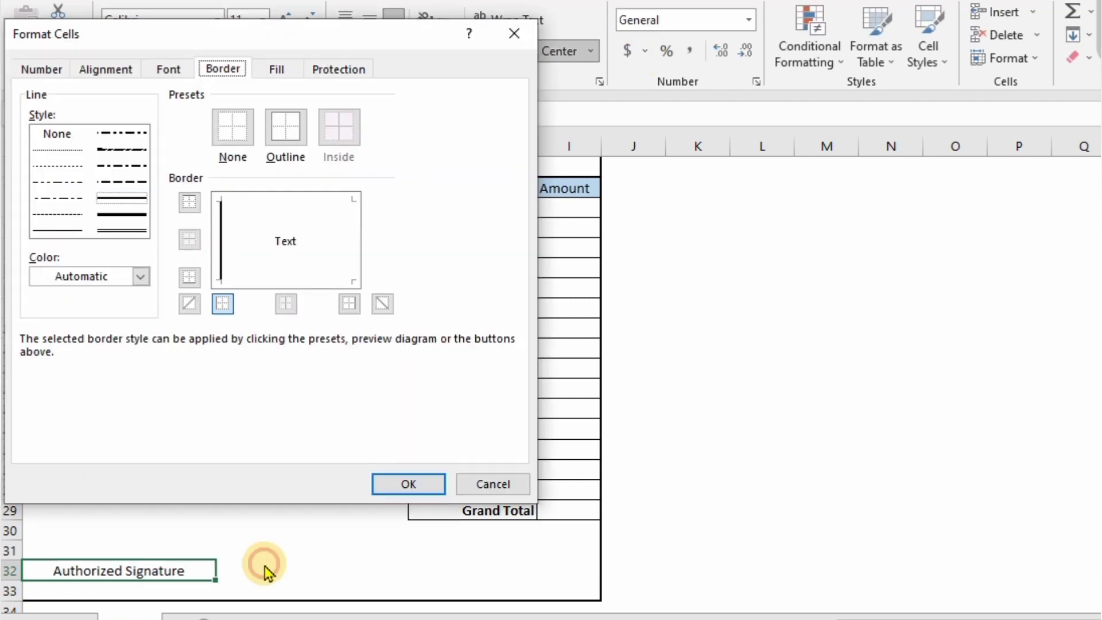
click(262, 201)
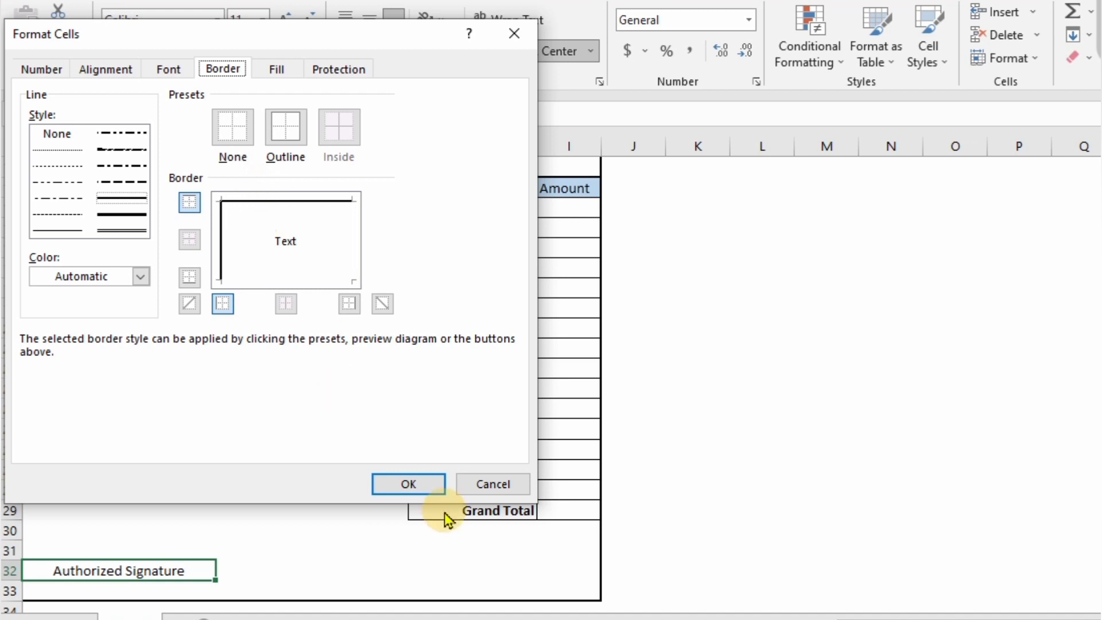
click(222, 258)
click(397, 481)
click(112, 522)
key(Left)
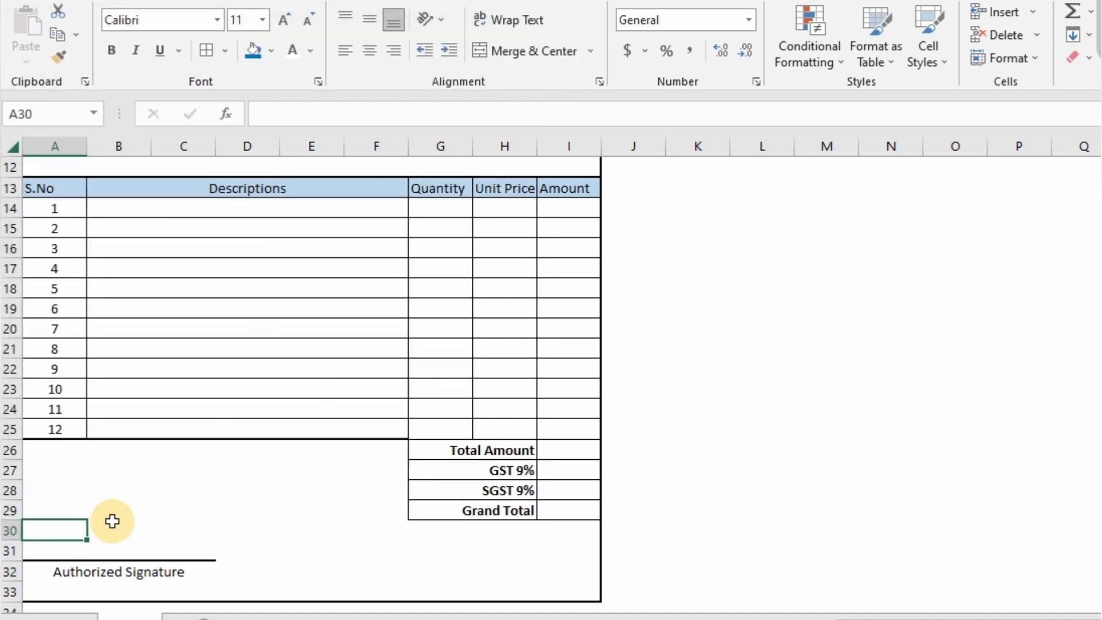
- Insert a blank column A before the invoice, undoing an accidental row insert
key(alt+h)
key(i)
key(r)
key(ctrl+z)
key(alt+h)
key(i)
key(c)
- Insert an empty row 1 above the invoice
click(112, 521)
key(ctrl+Up)
key(ctrl+Up)
key(ctrl+Up)
key(ctrl+Up)
key(ctrl+Up)
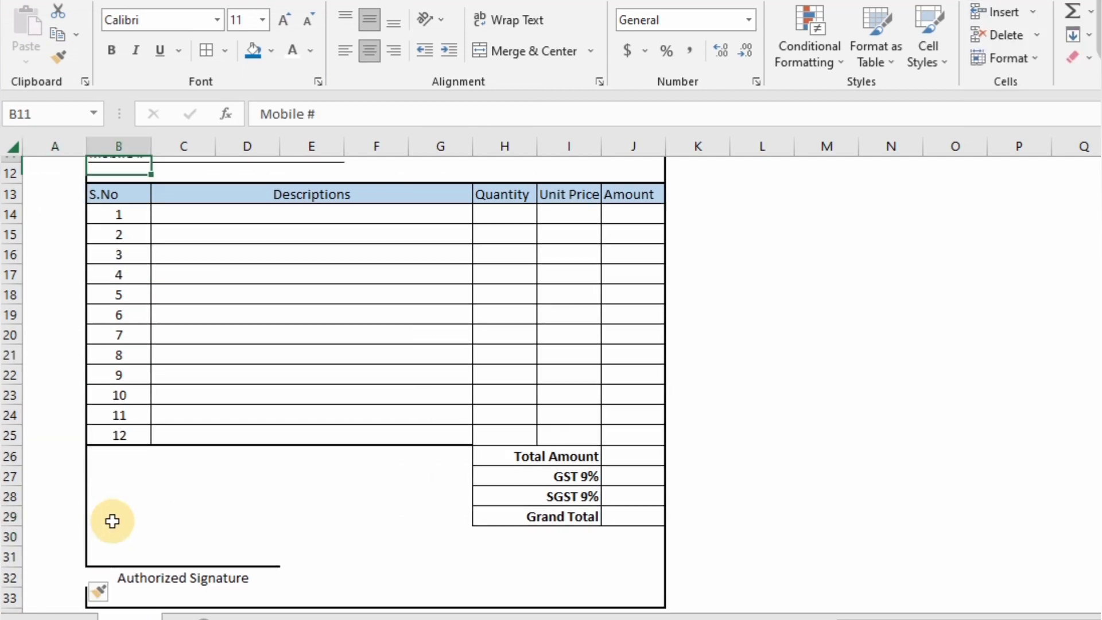
key(alt+h)
key(i)
key(r)
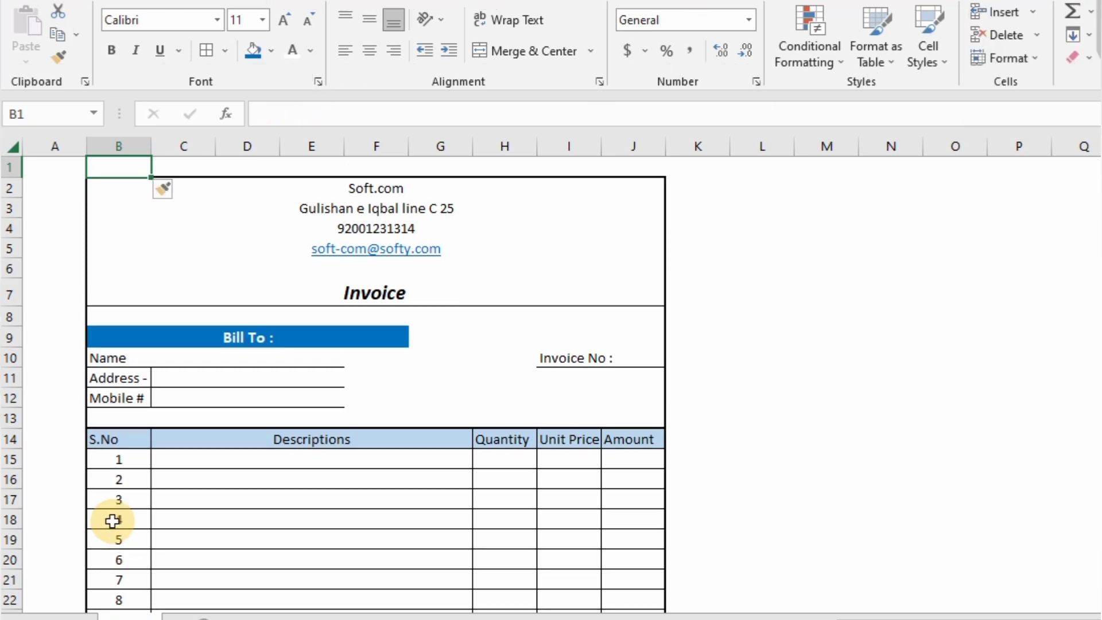
key(Down)
key(Down)
key(Down)
key(Down)
- Narrow column G so the invoice fits one printed page, checking the print preview
key(ctrl+p)
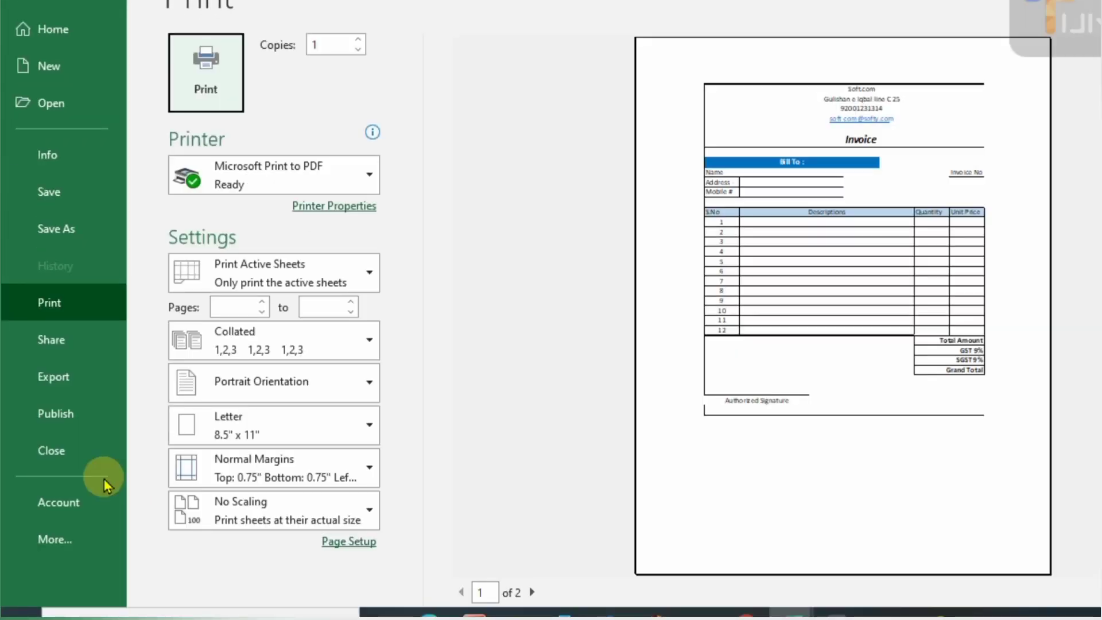
key(Escape)
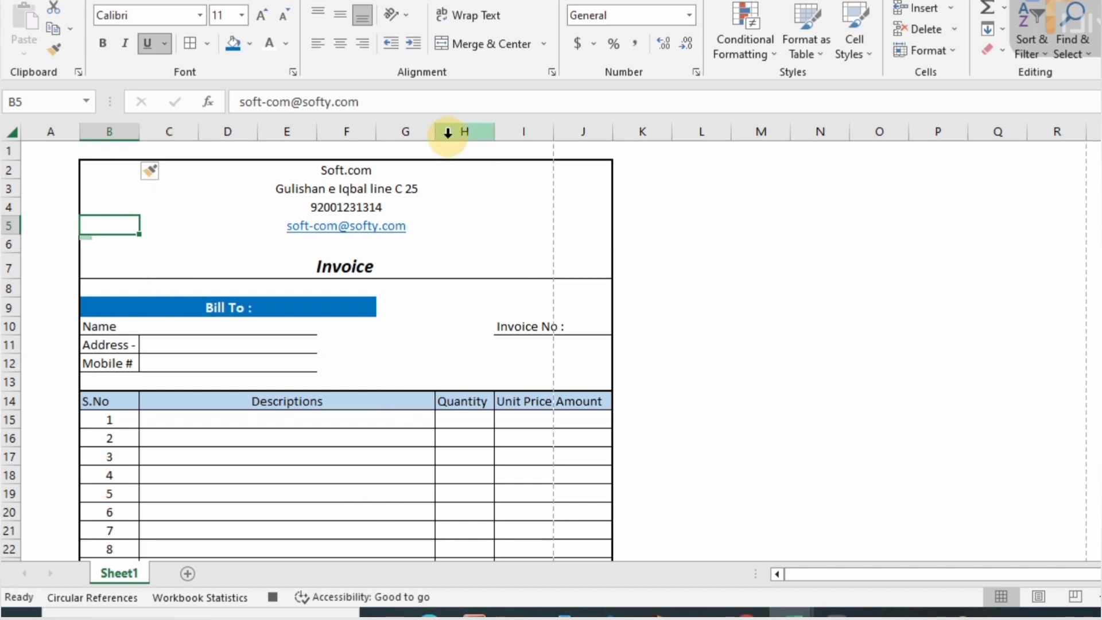
drag(433, 132, 421, 133)
key(ctrl+p)
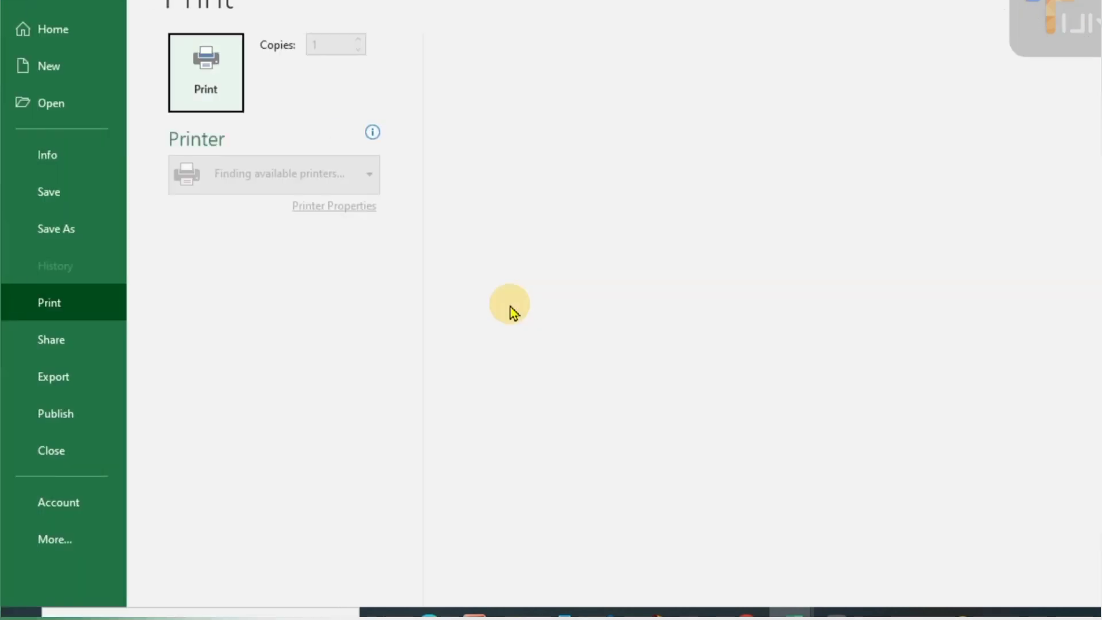
key(Escape)
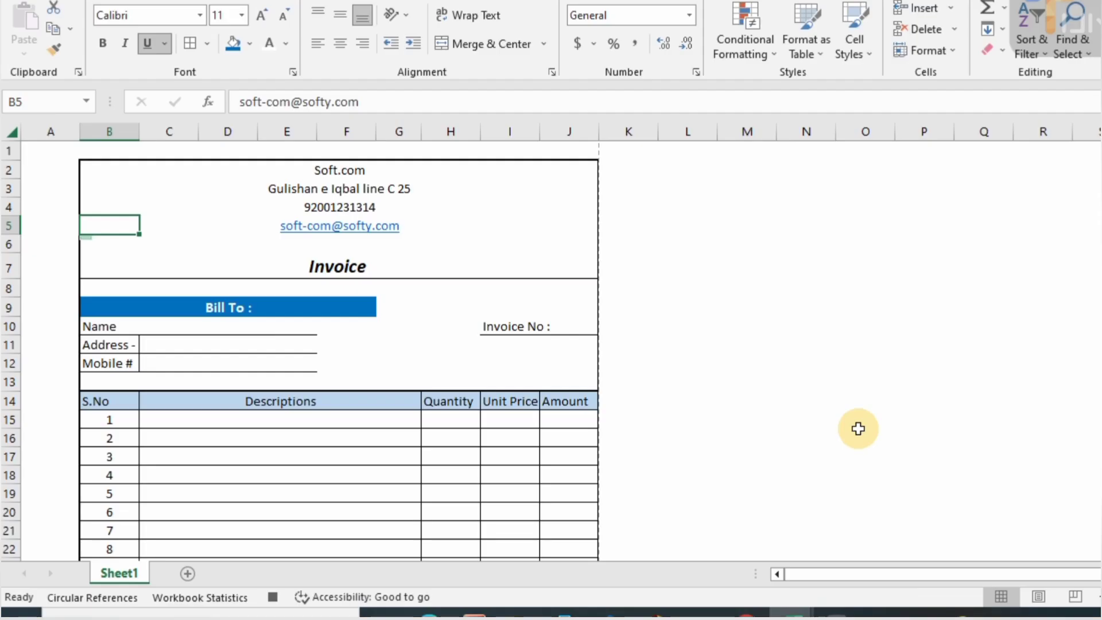
- Enter the Amount formula =I15*H15 in J15
click(525, 420)
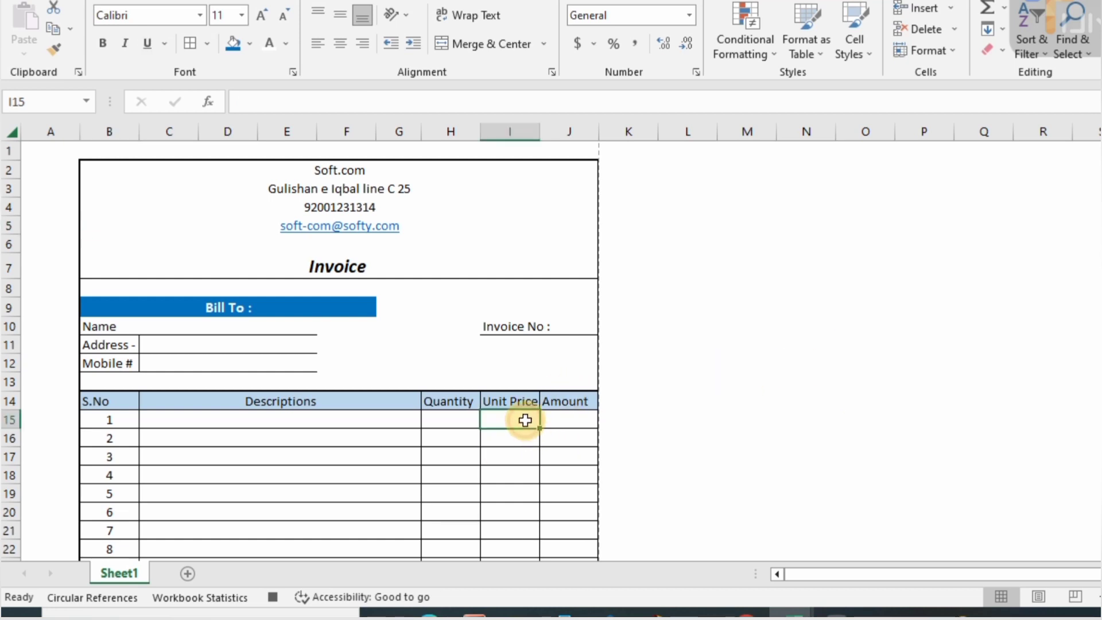
key(Right)
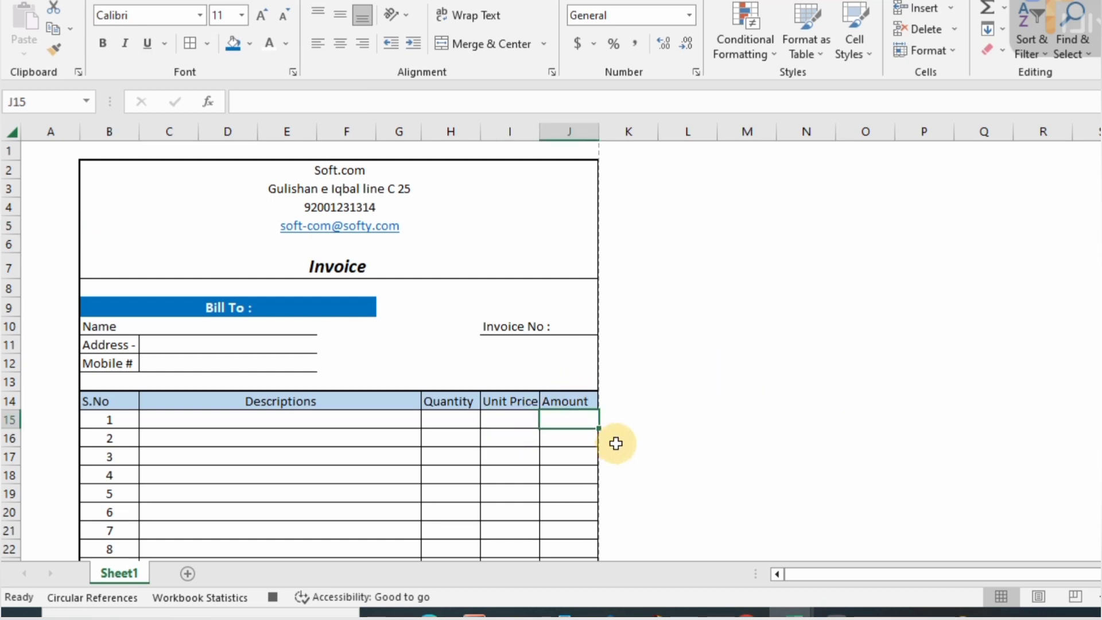
text(=)
click(499, 424)
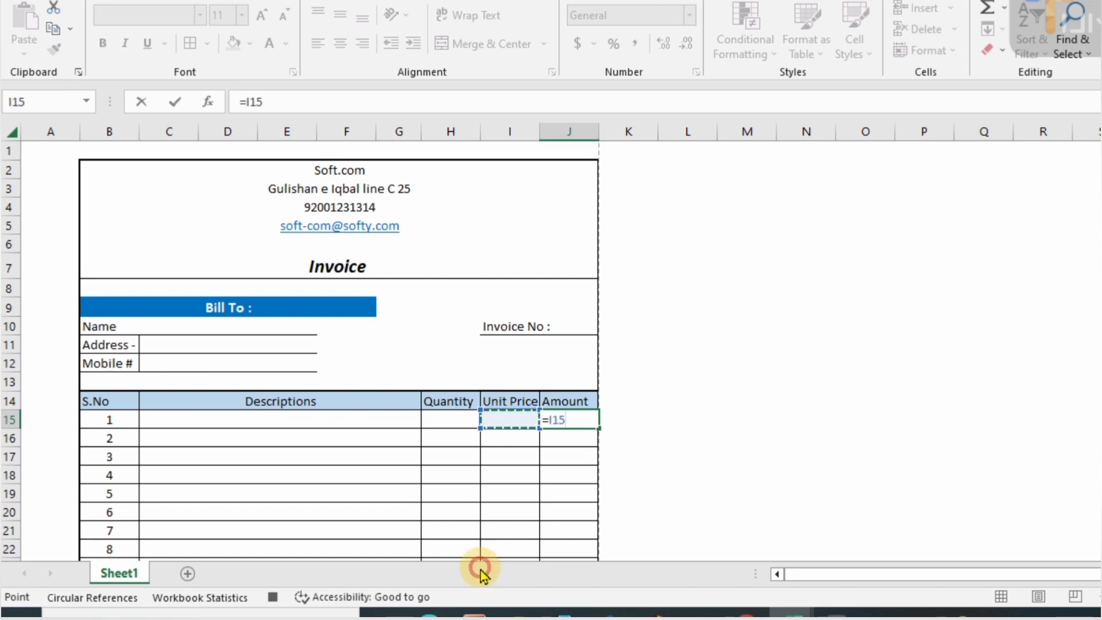
text(*H15)
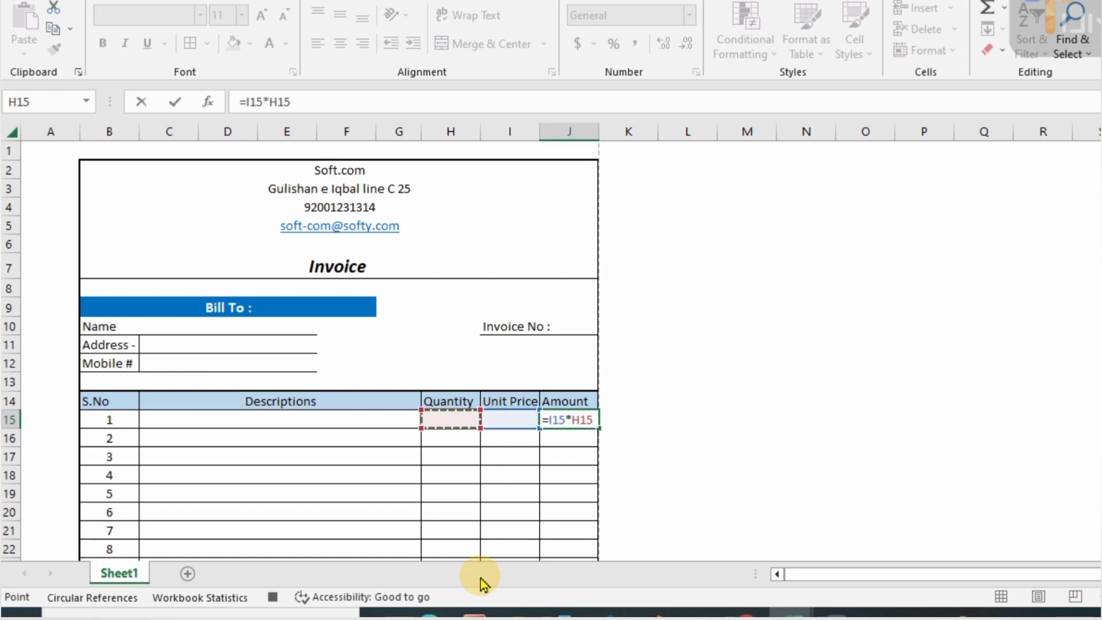
key(Return)
- Fill the Amount formula down the item rows and ignore the error on J27
click(574, 423)
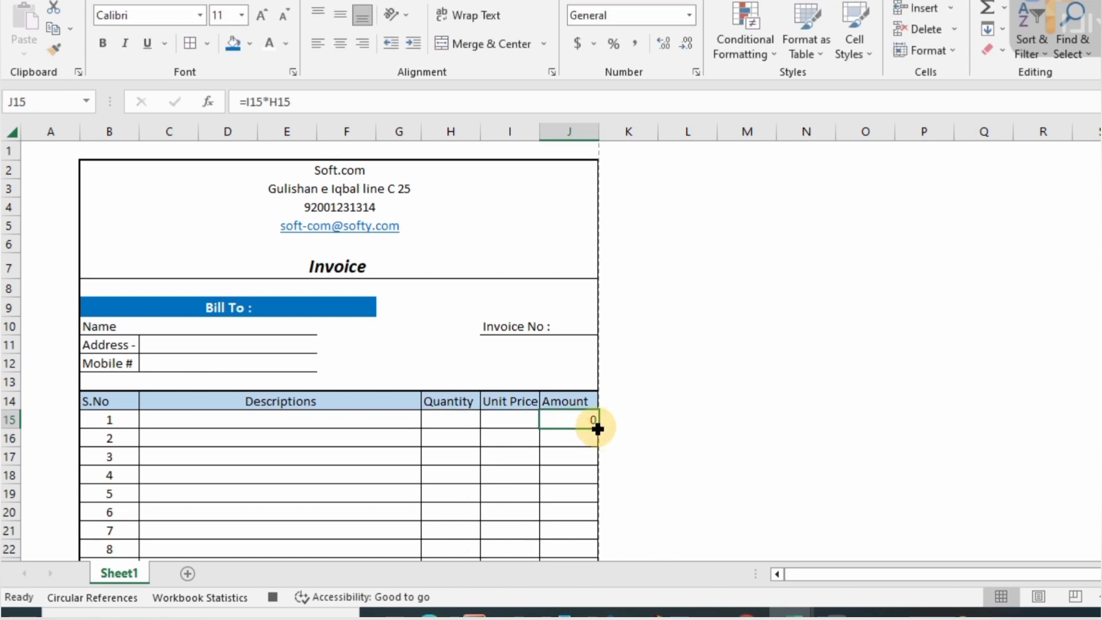
double_click(597, 429)
key(Down)
key(Down)
key(Down)
key(Down)
key(Down)
key(Down)
key(Down)
key(Down)
key(Down)
key(Down)
key(Down)
key(Down)
key(Down)
key(Down)
key(Down)
key(Down)
key(Down)
key(Down)
key(Down)
key(Down)
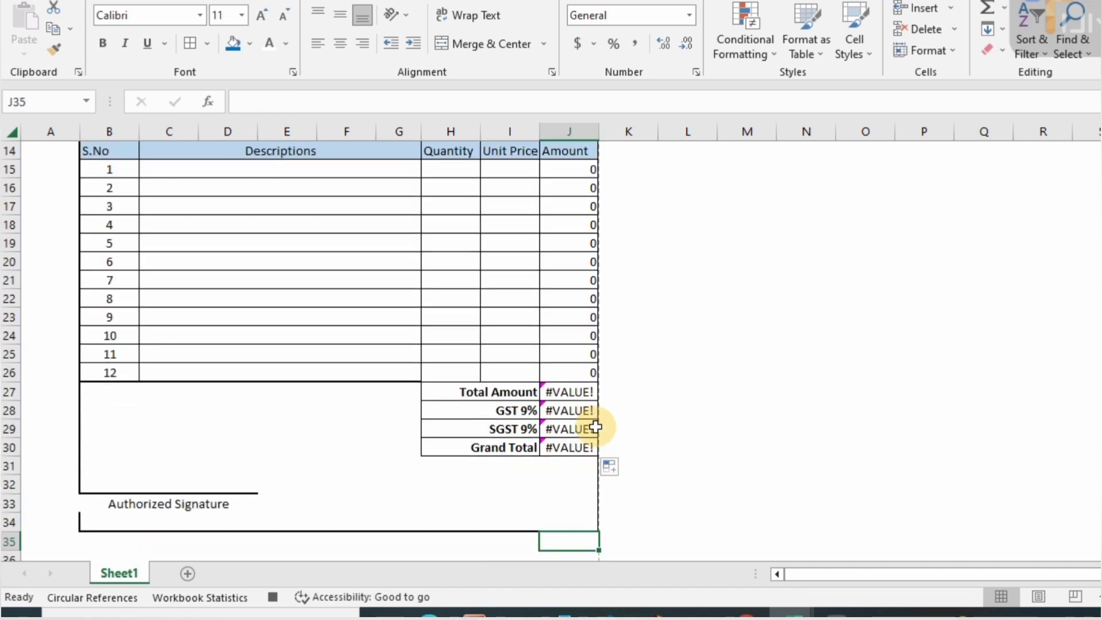
key(Up)
key(Up)
key(Up)
key(Up)
key(Up)
key(Up)
key(Up)
key(Up)
click(520, 392)
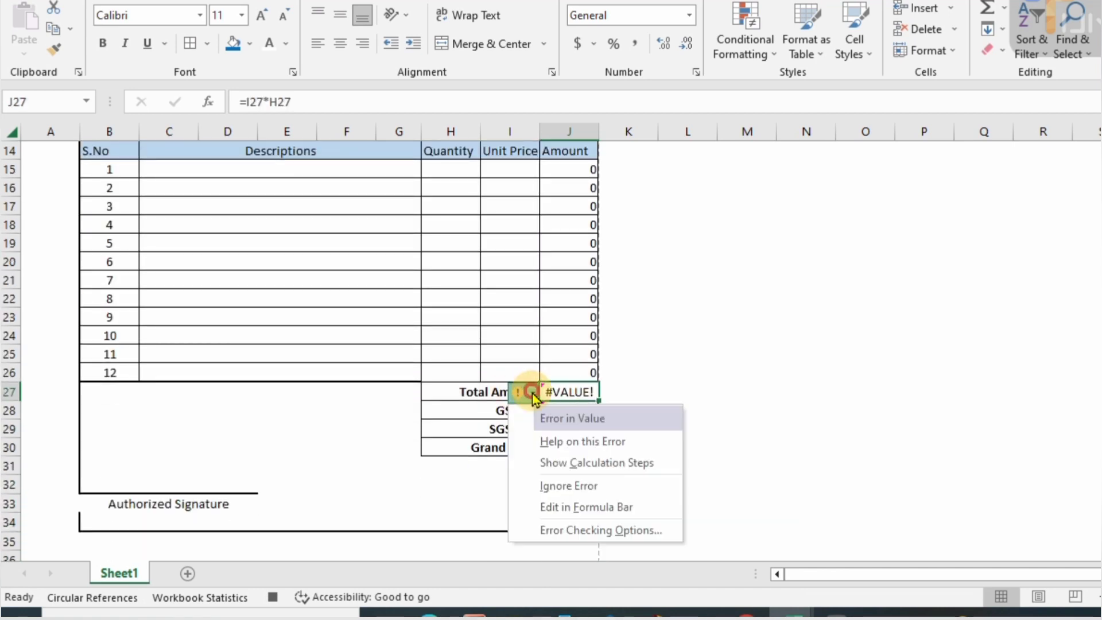
click(549, 485)
- Test the formula with quantity 23 and unit price 4 in row 22, then clear them
key(Up)
key(Up)
key(Up)
key(Up)
key(Up)
key(Left)
key(Left)
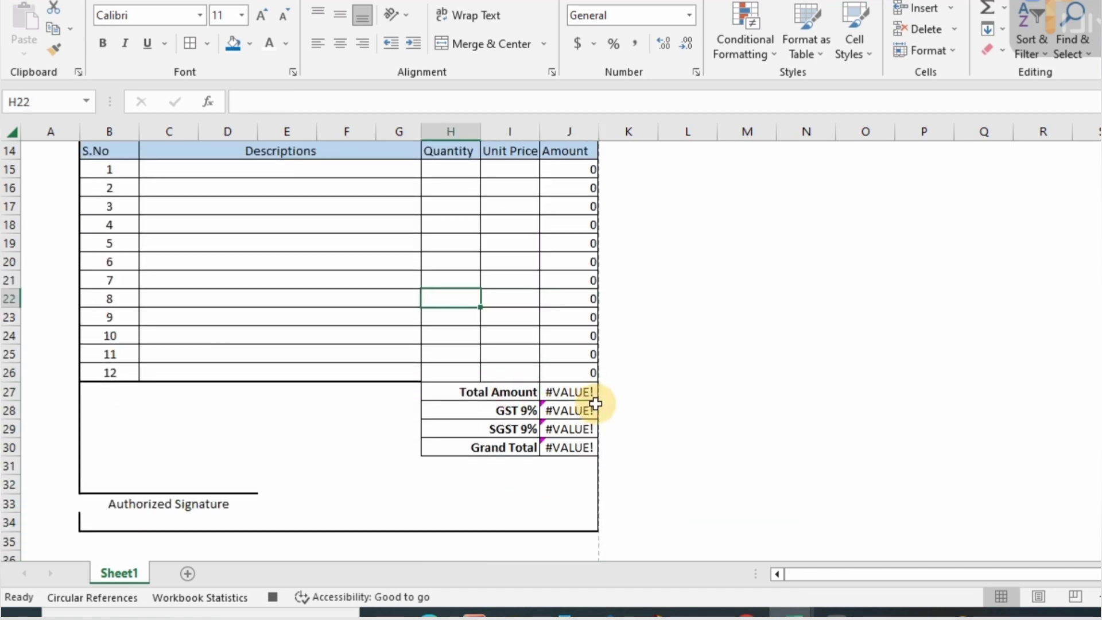
text(23)
key(Tab)
text(4)
key(Tab)
key(Left)
key(Left)
key(Down)
key(Up)
- Clear the #VALUE! totals in J27:J30
drag(577, 392, 580, 452)
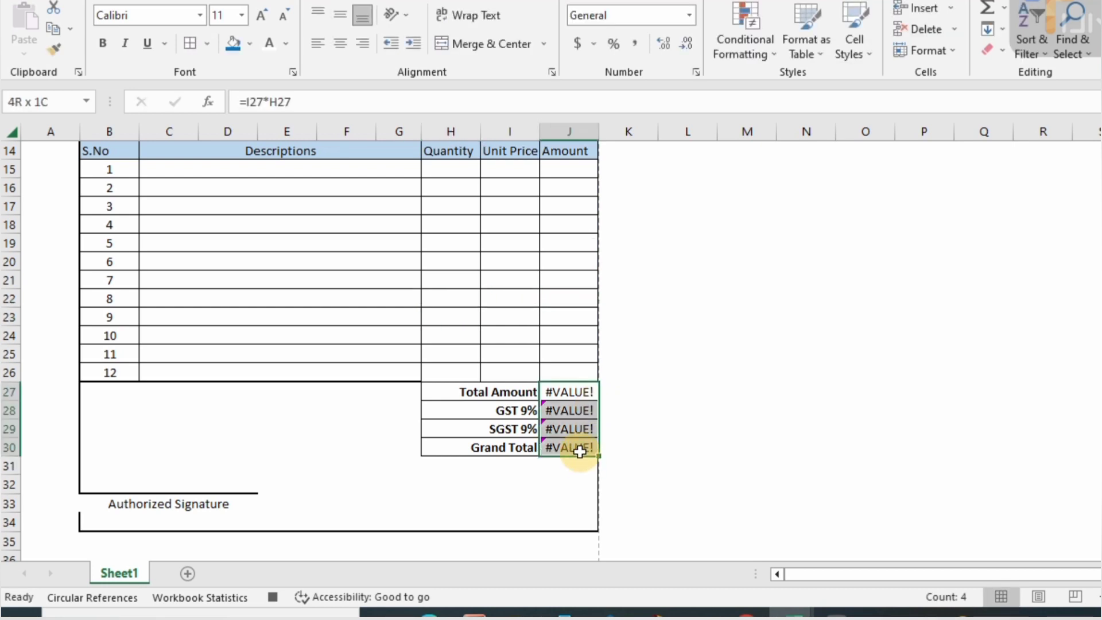
key(Delete)
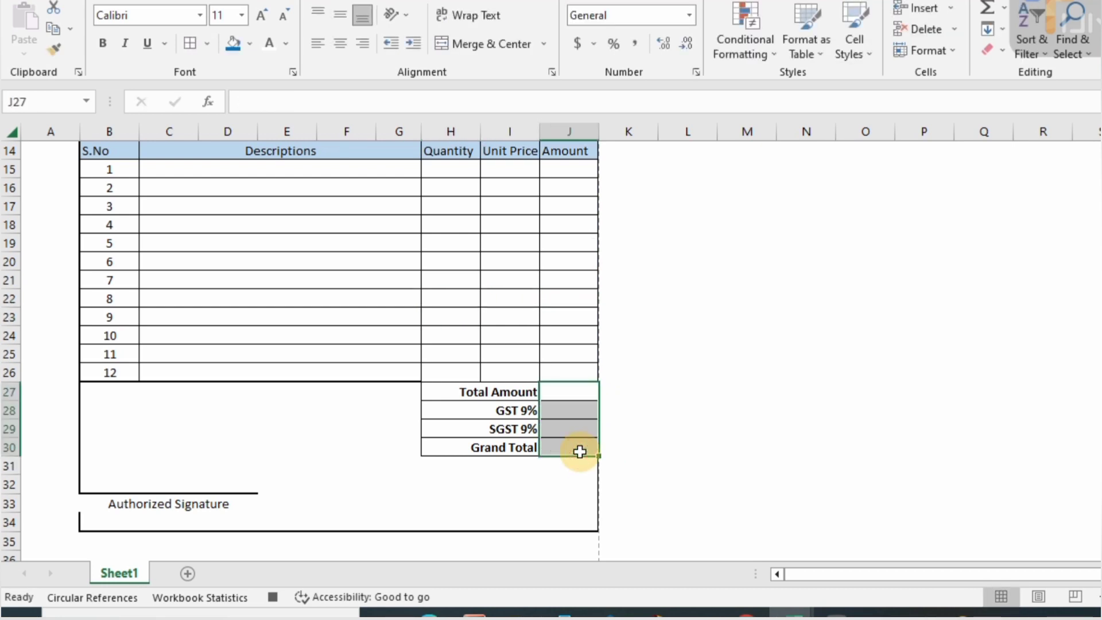
key(Up)
key(Up)
key(ctrl+Up)
key(ctrl+Up)
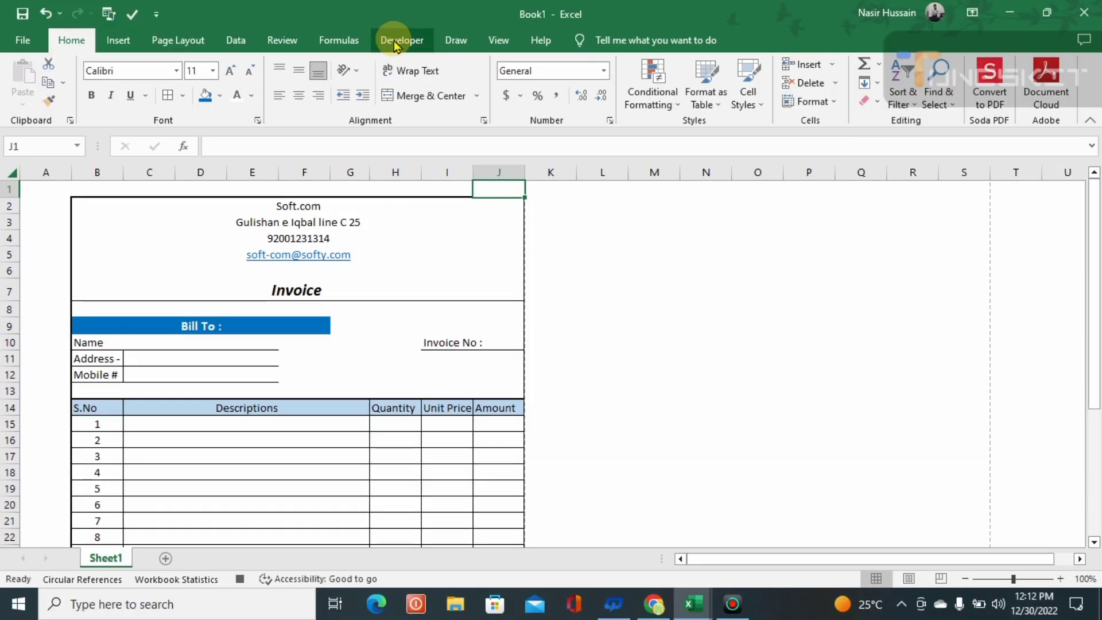
- Stop the macro recording from the Developer tab and insert a new blank Sheet2
click(396, 41)
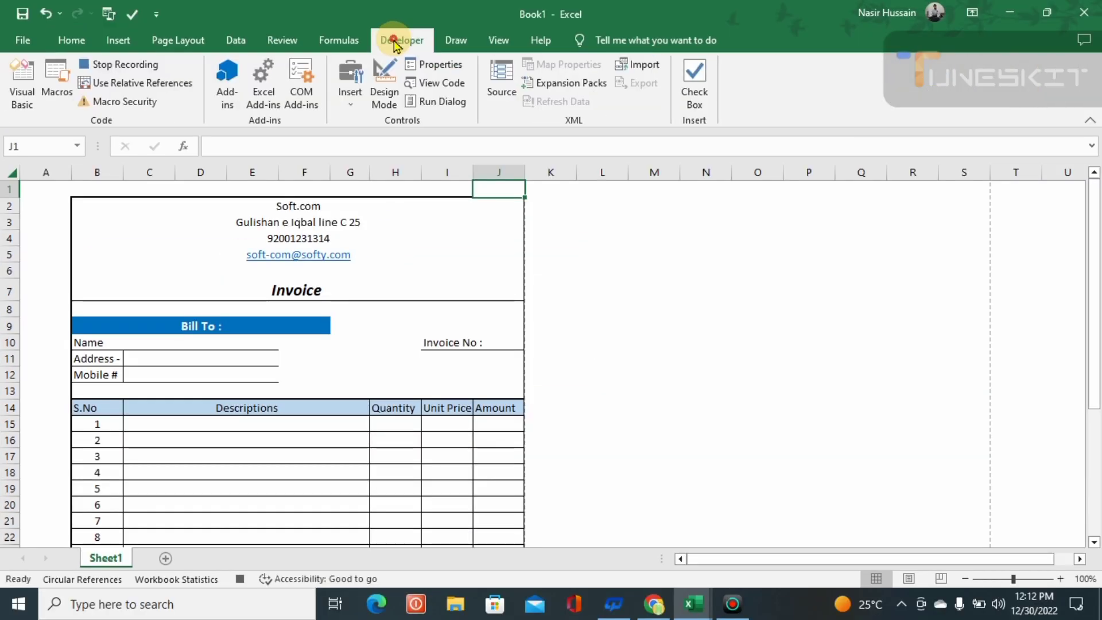
click(142, 69)
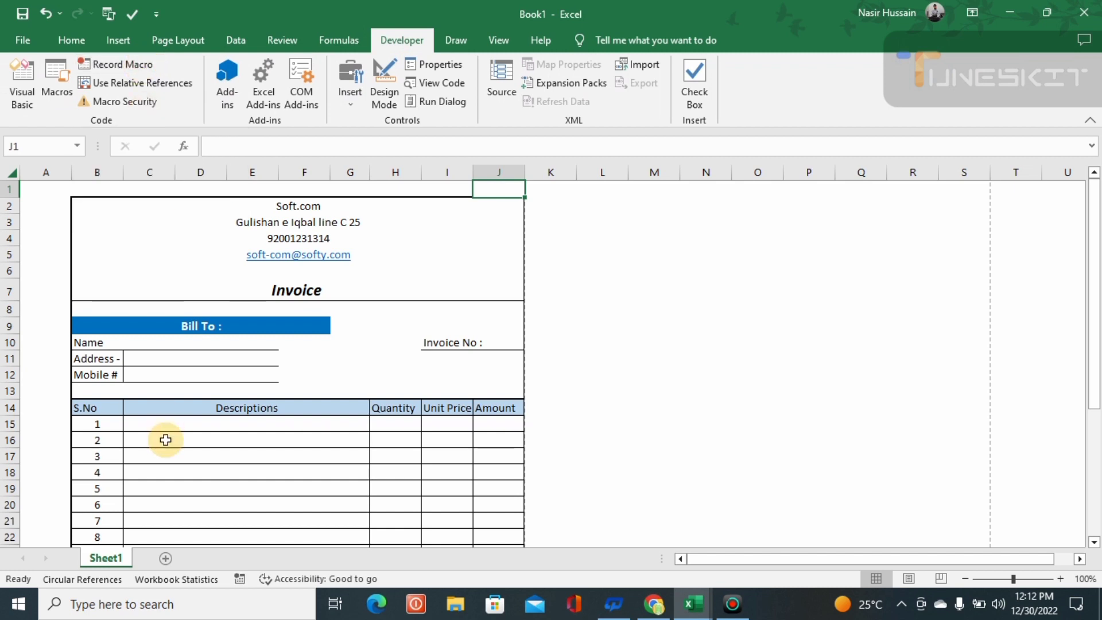
click(166, 557)
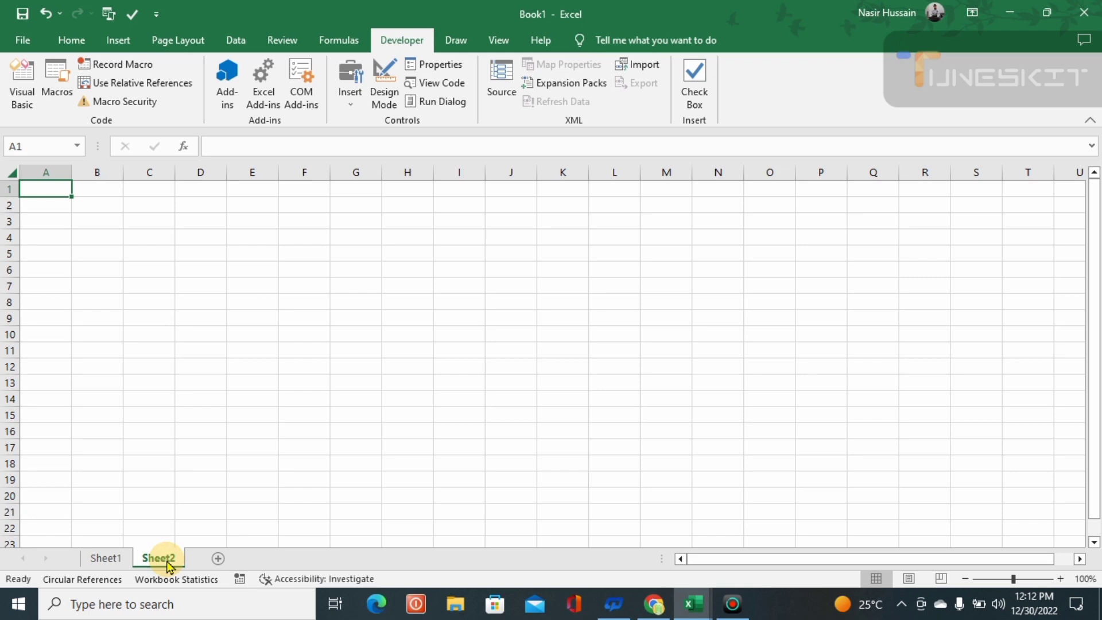
- Run the invoice macro with Ctrl+I on Sheet2, then open its print preview
key(ctrl+i)
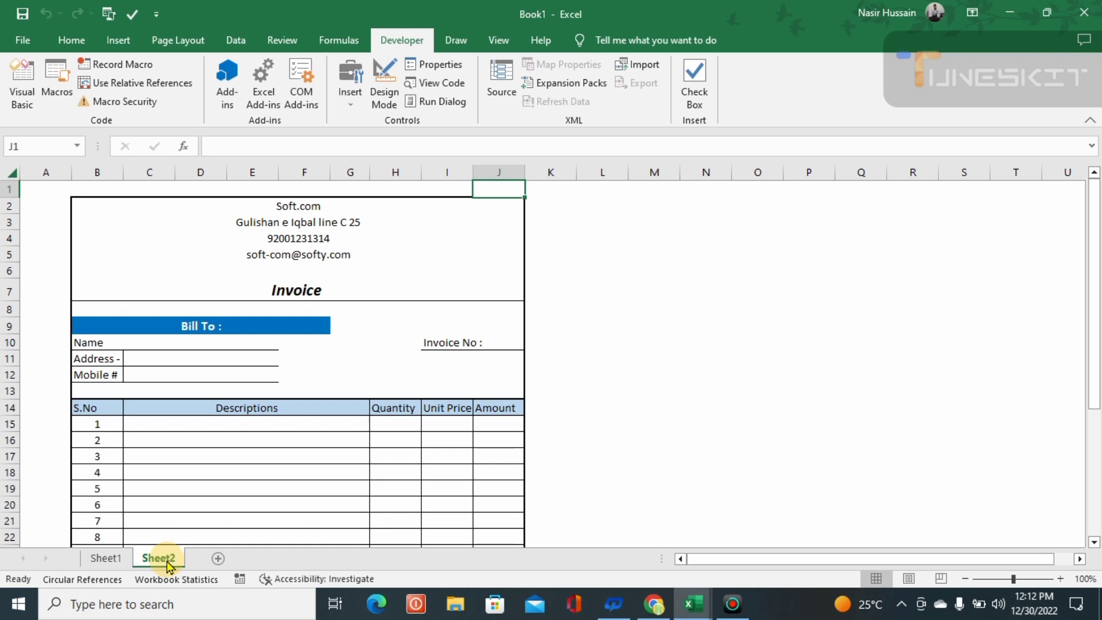
drag(1090, 362, 1098, 456)
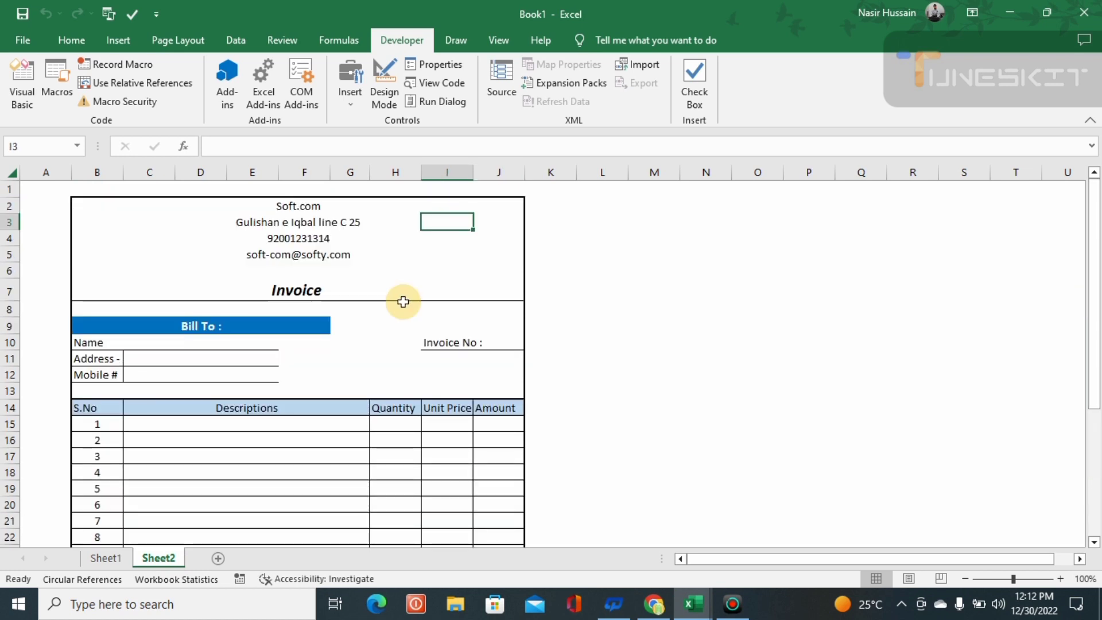
key(ctrl+p)
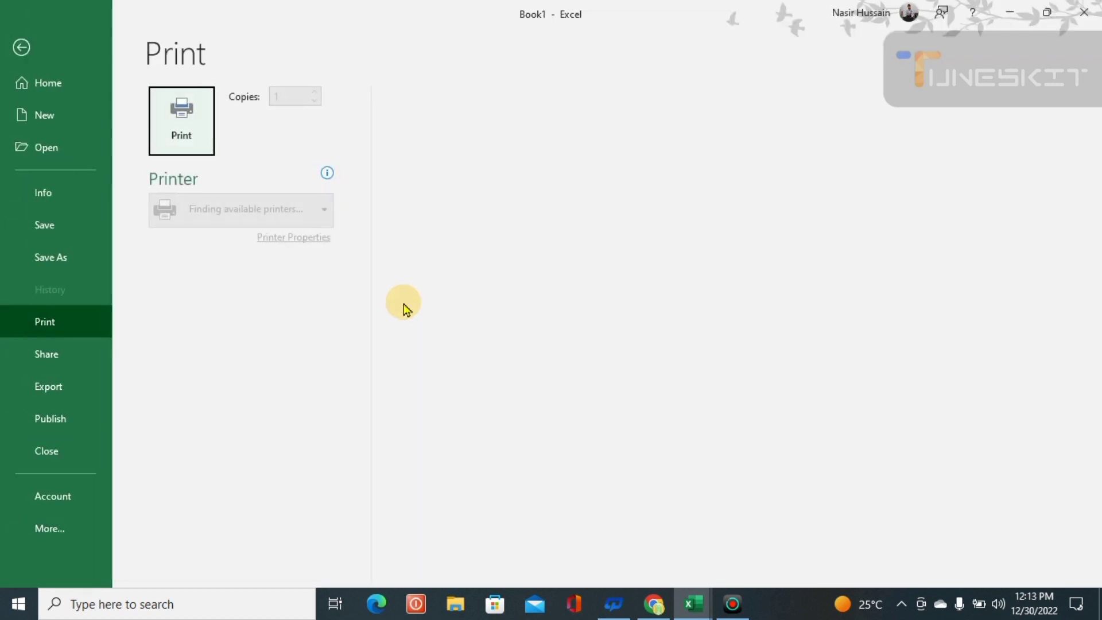